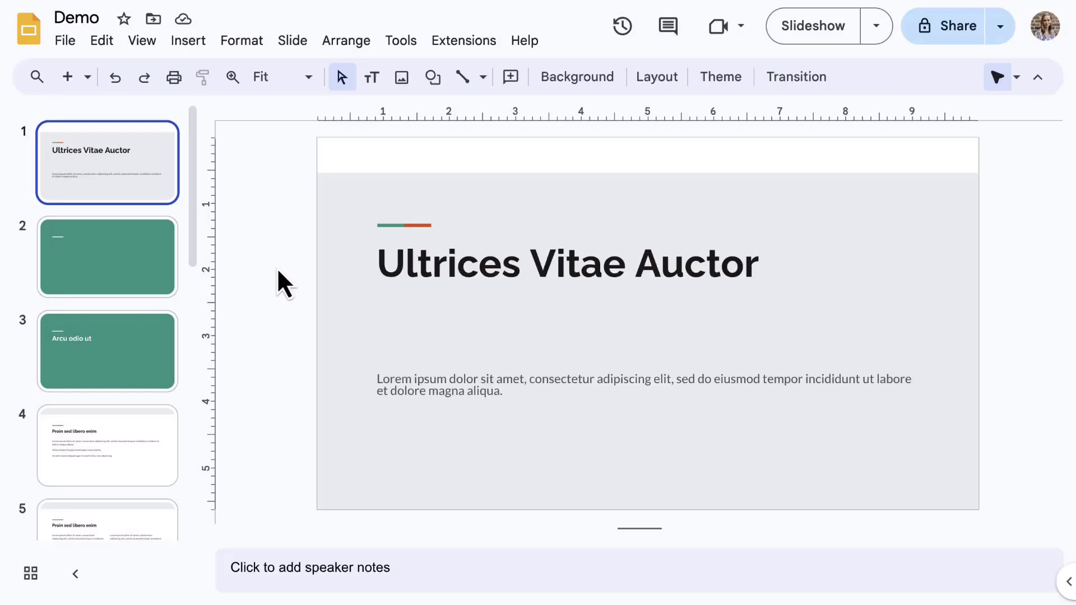
Look over the Insert menu's options, then close it without inserting anything
click(202, 59)
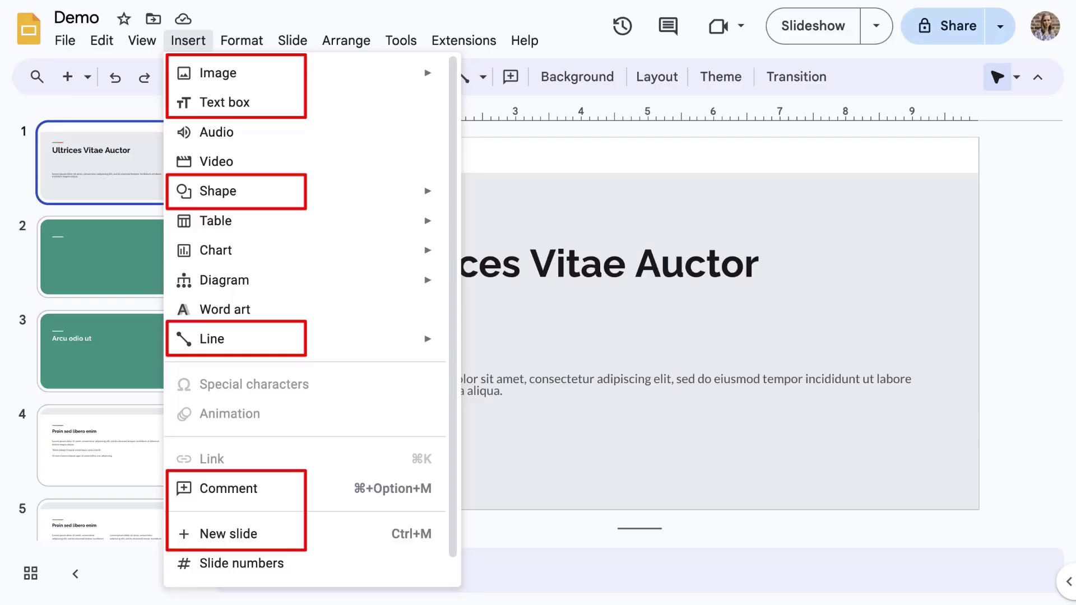
click(1025, 316)
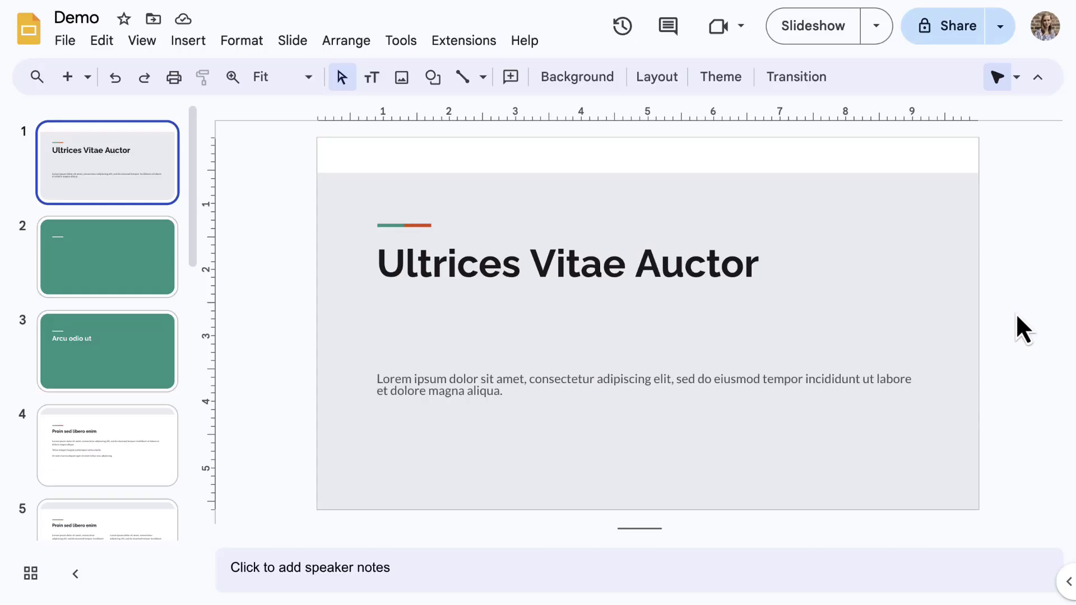
On slide 2, type 'Text here' into the empty title placeholder
click(93, 268)
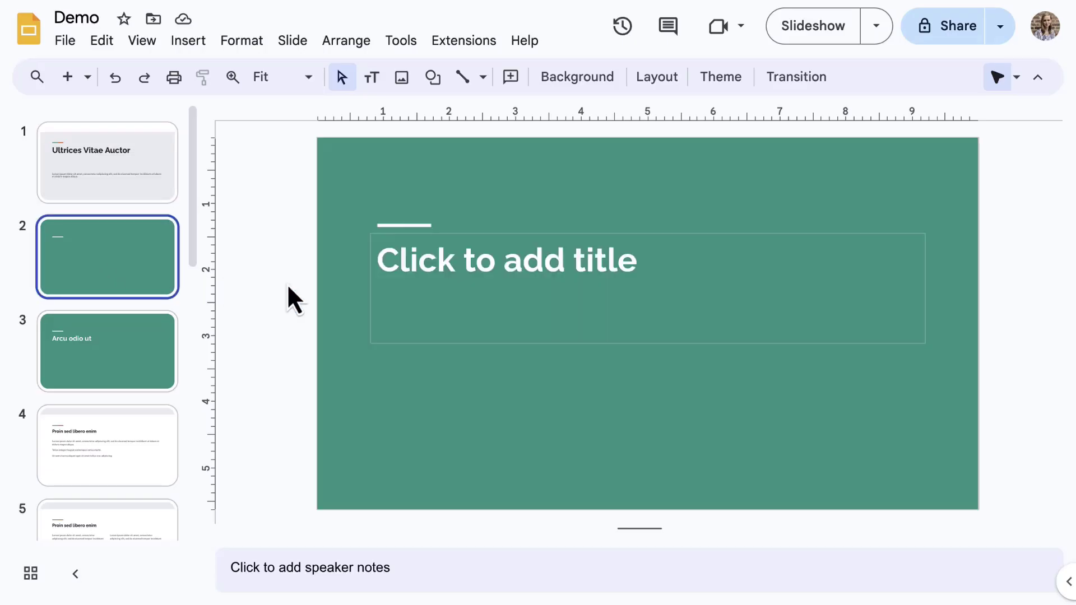
click(423, 263)
text(T)
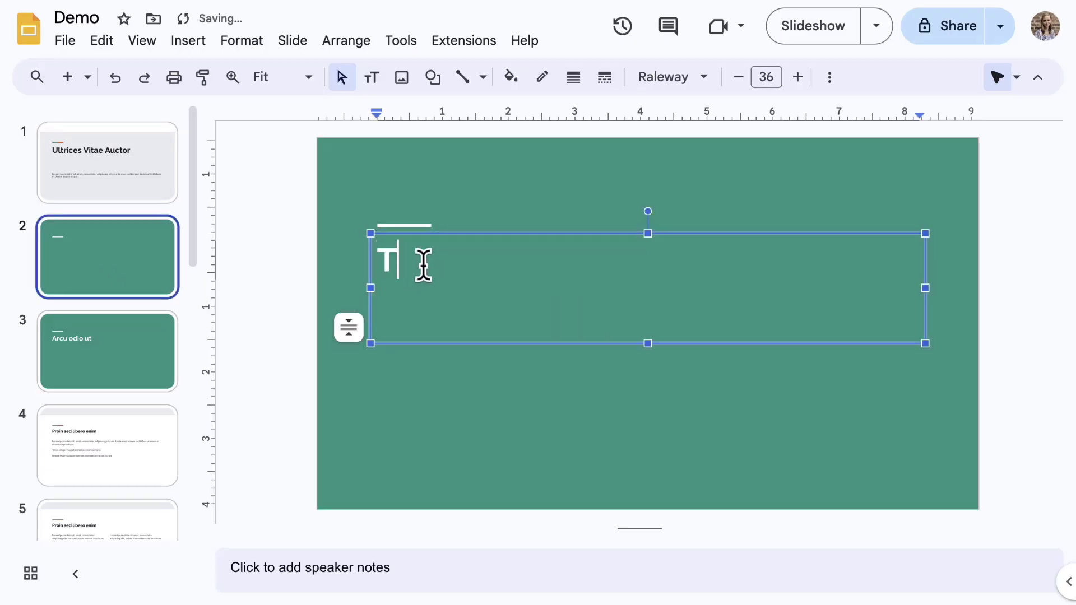
text(ext here)
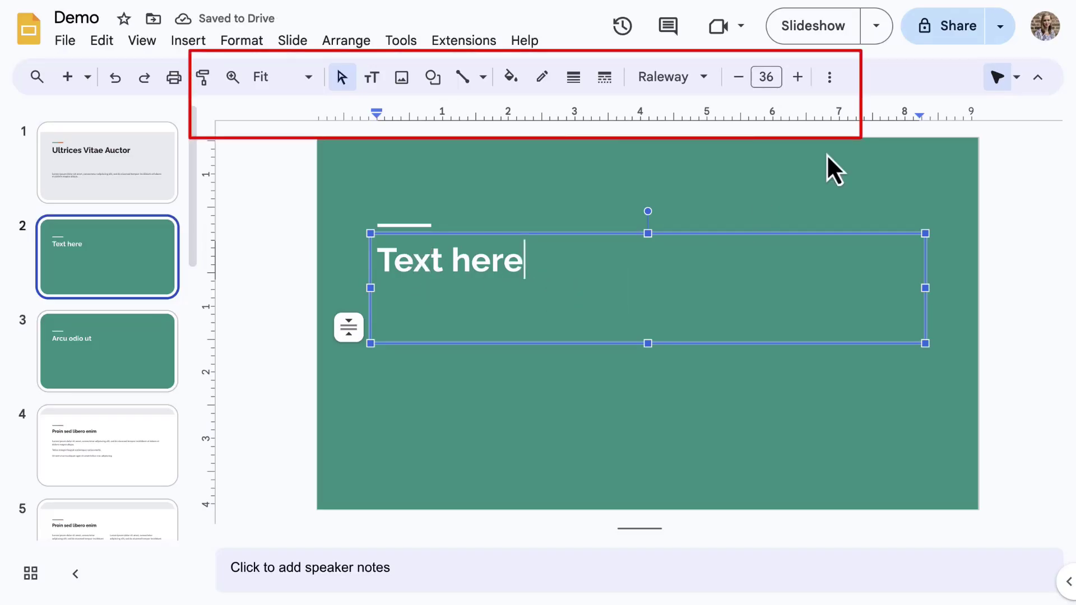
click(830, 78)
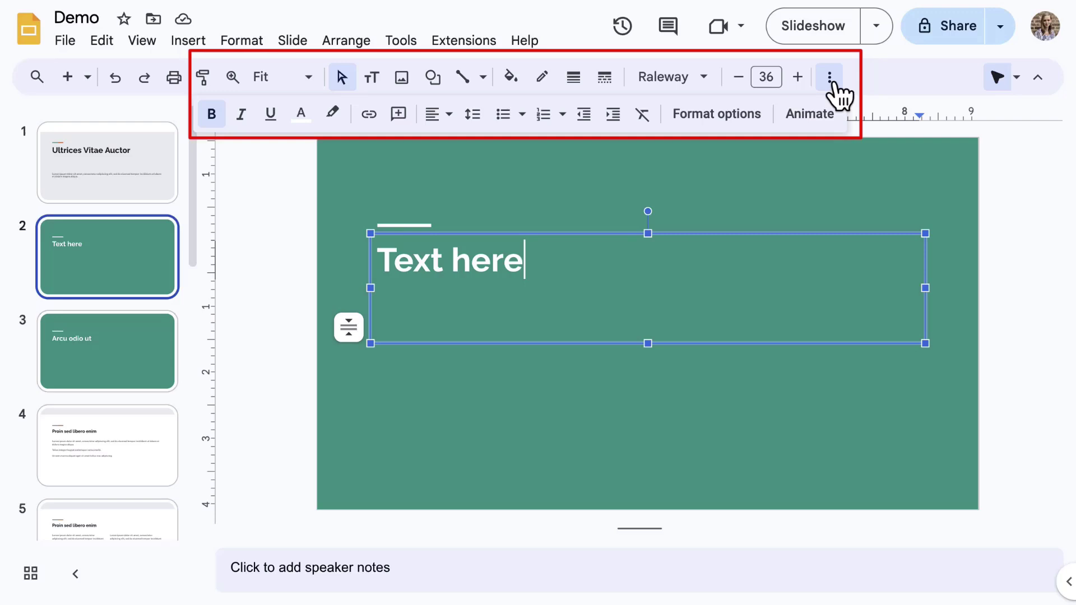
click(649, 236)
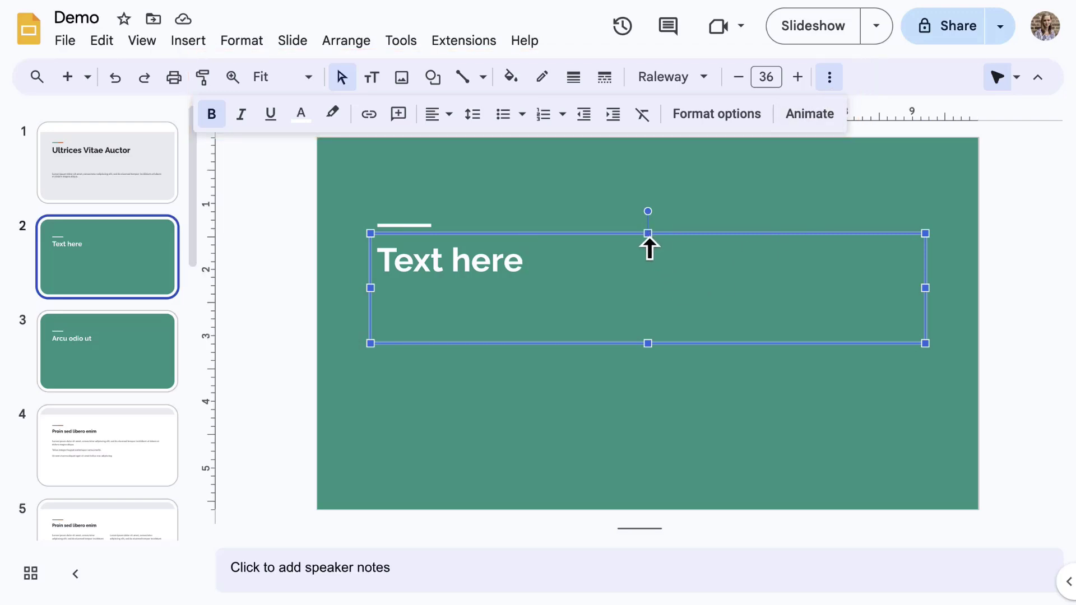
Colour the whole title mint, then recolour the word 'here' salmon
click(303, 115)
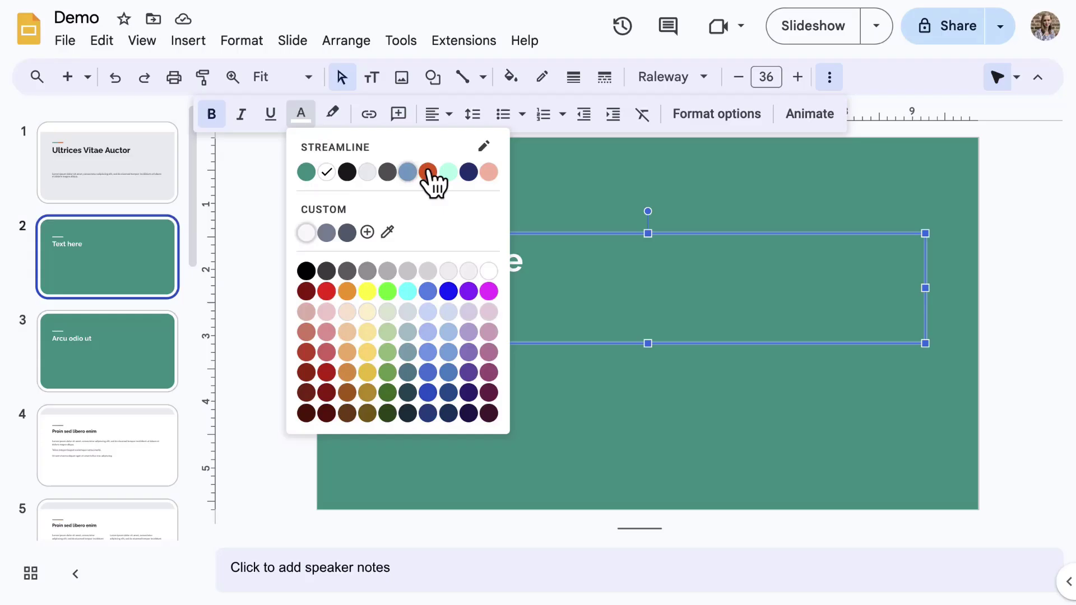
click(448, 173)
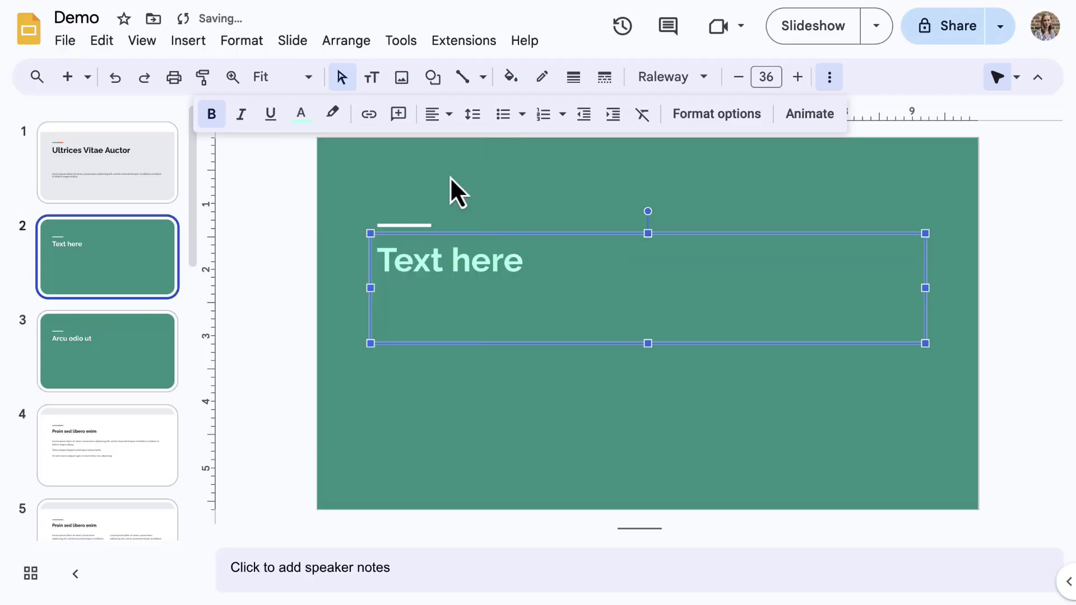
double_click(483, 261)
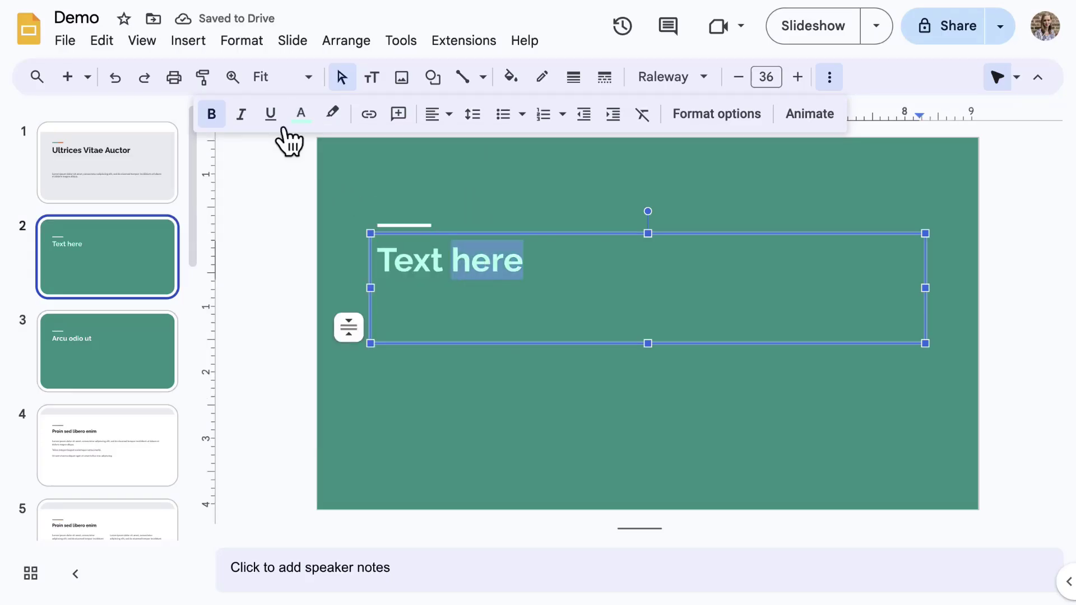
click(301, 116)
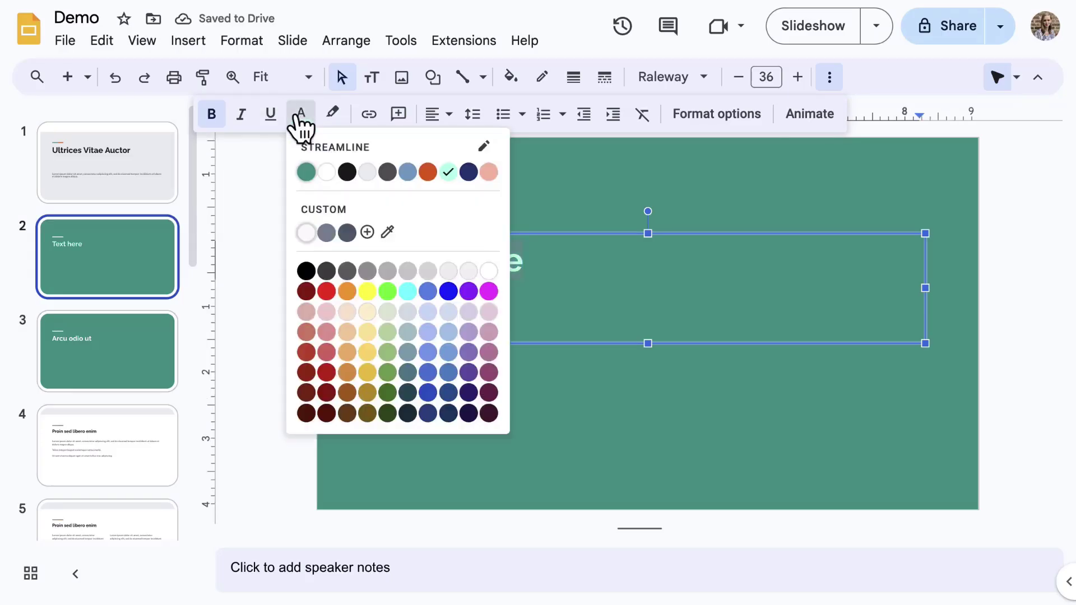
click(490, 173)
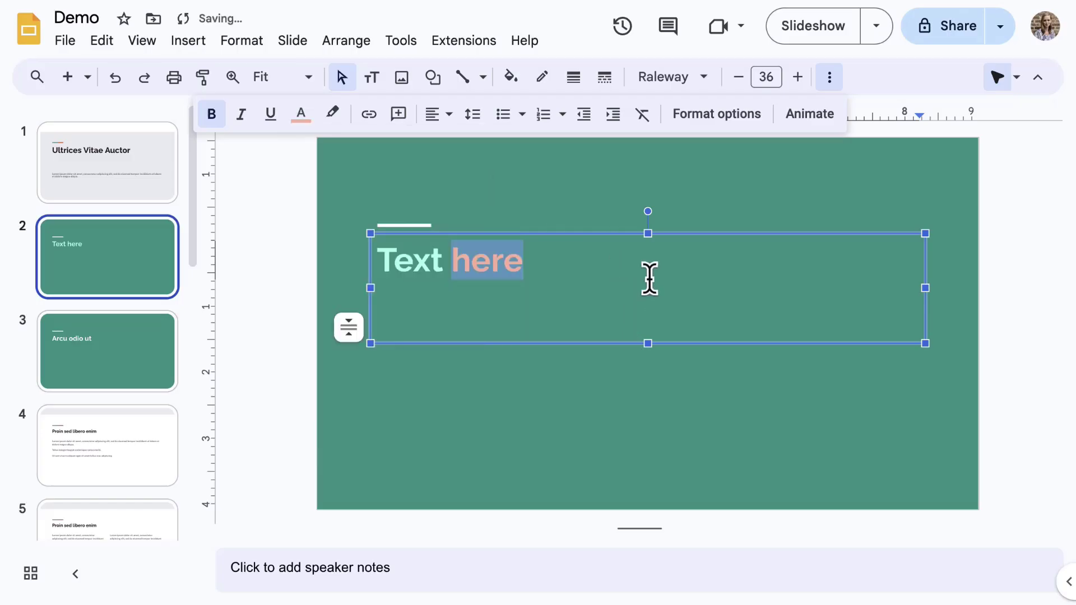
Fill the title box dark navy and give it a white border
click(644, 243)
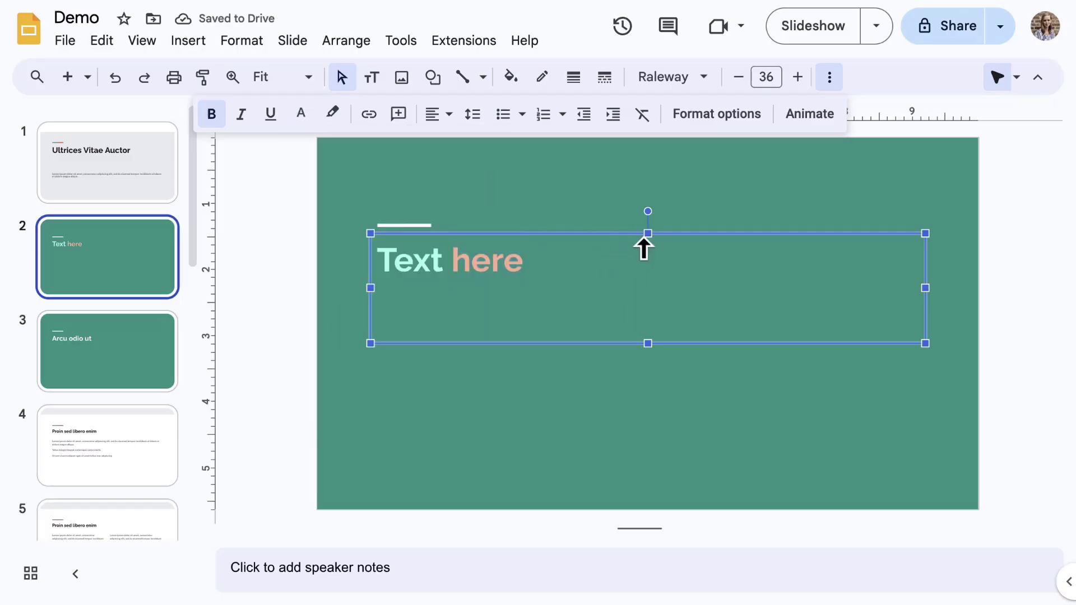
click(511, 77)
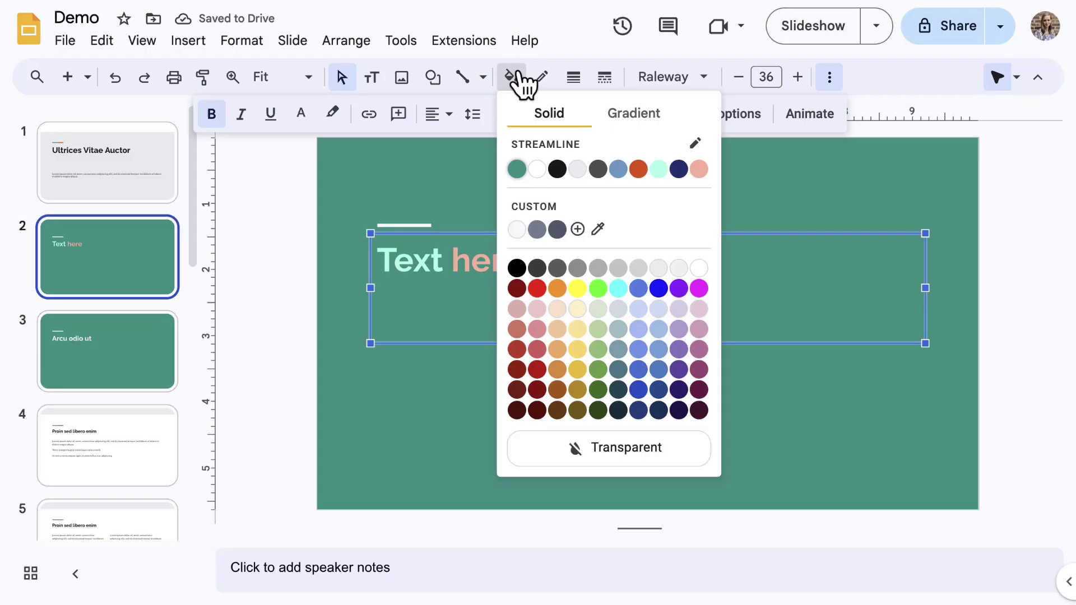
click(679, 169)
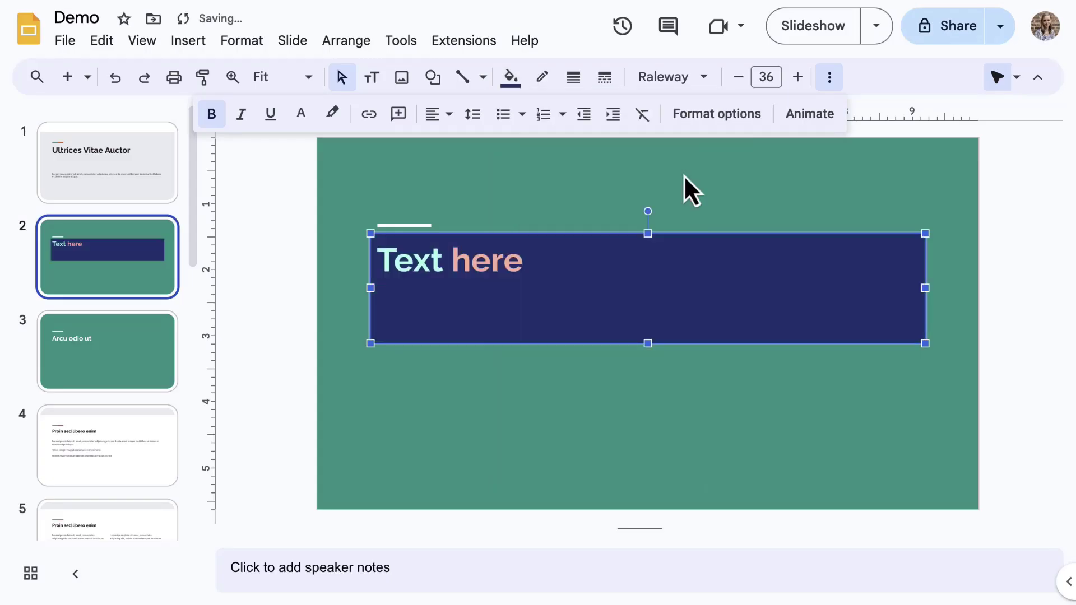
click(542, 77)
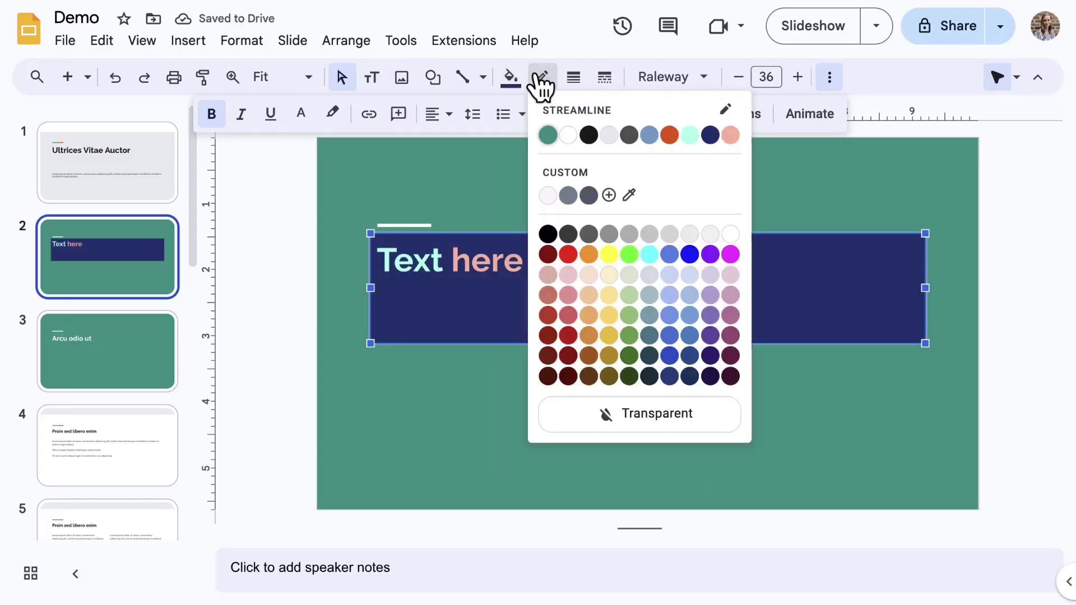
click(562, 135)
Make the white border 3px and long-dashed, then bring up the title box's format options
click(573, 77)
click(608, 174)
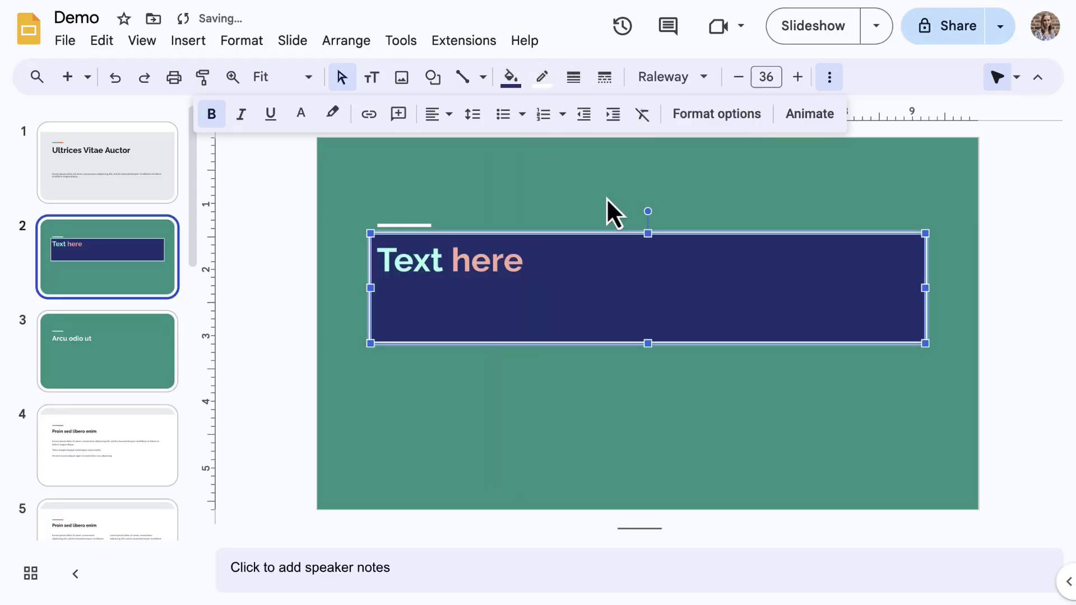
click(610, 80)
click(659, 228)
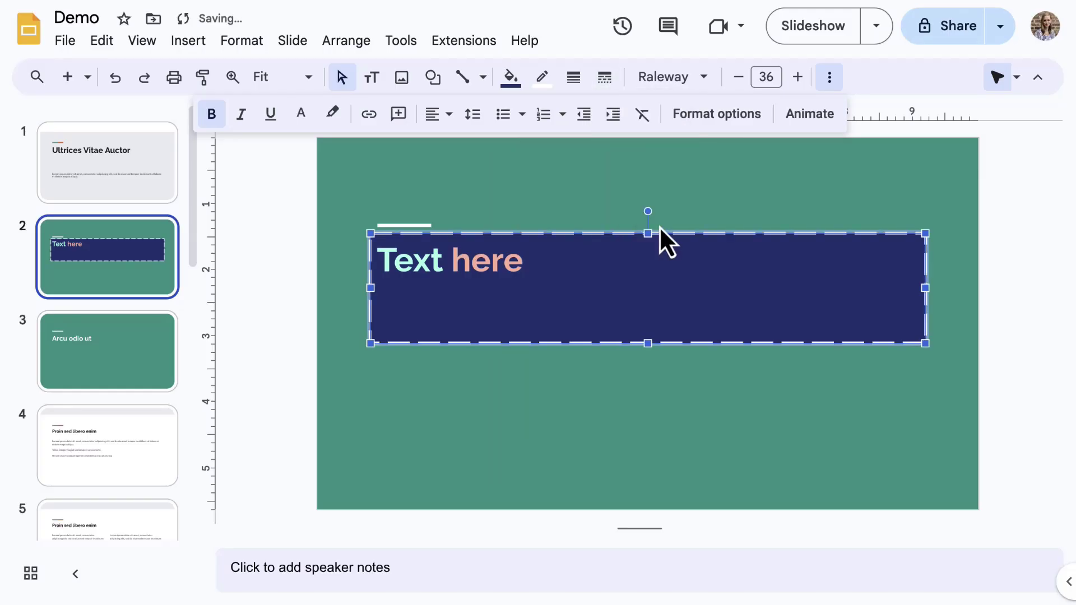
click(794, 202)
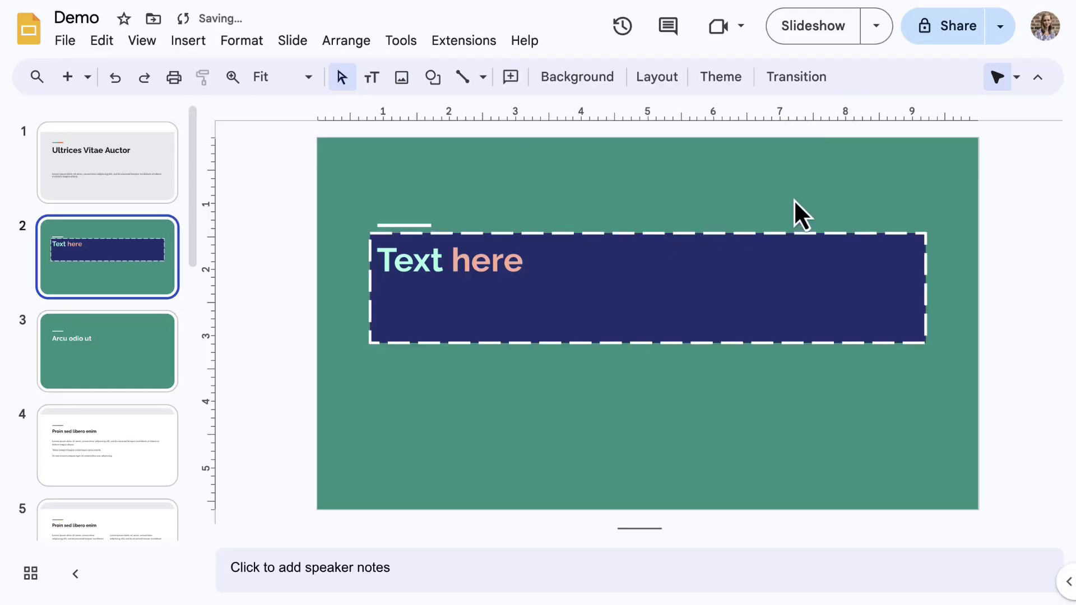
click(803, 246)
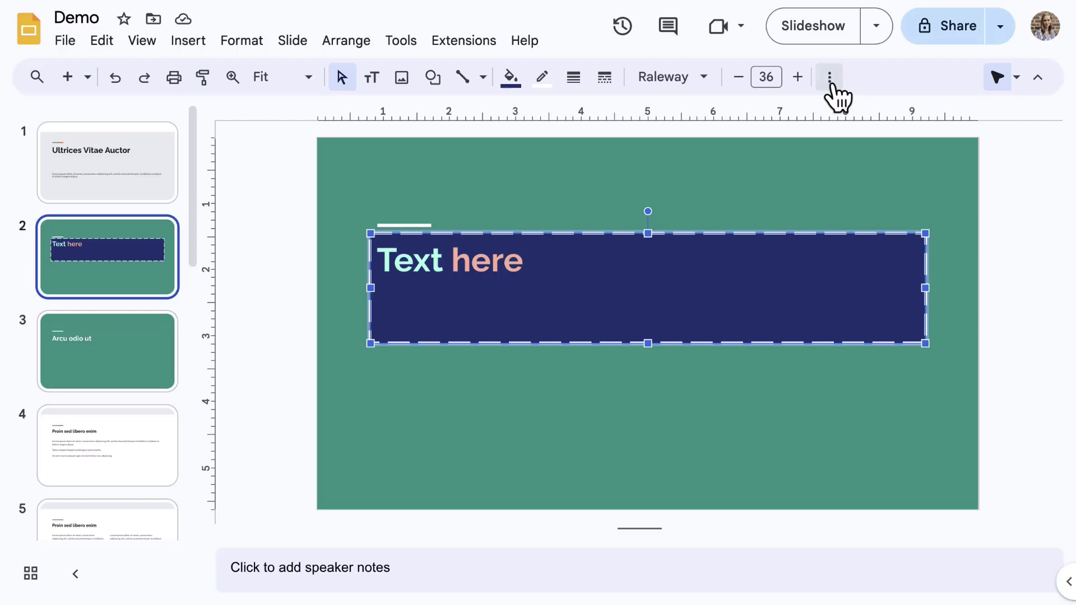
click(829, 80)
click(717, 114)
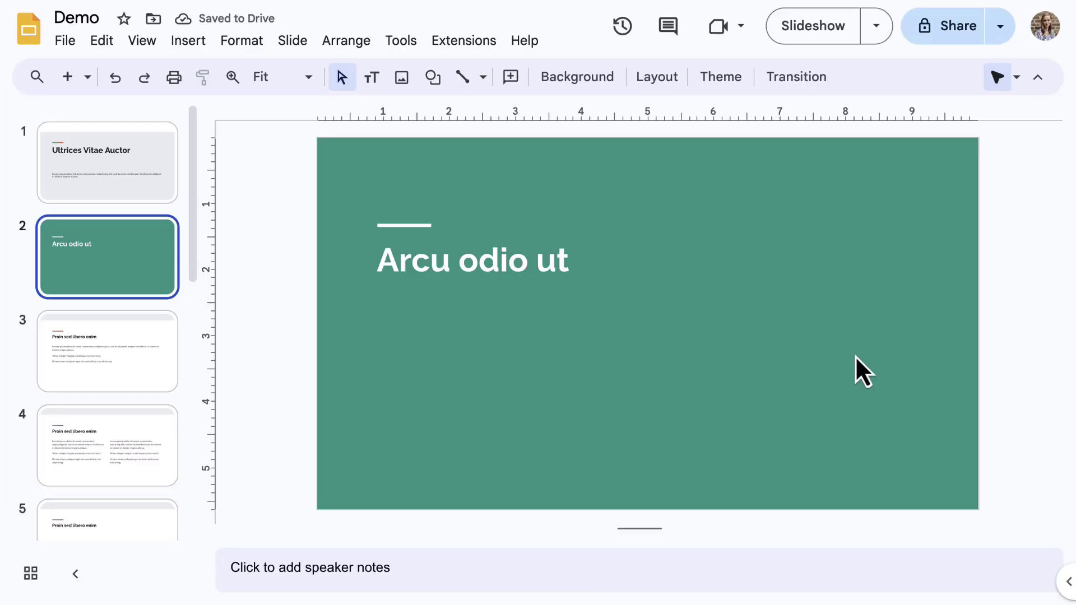
Draw an empty text box in the lower left of the Arcu odio ut slide
click(372, 84)
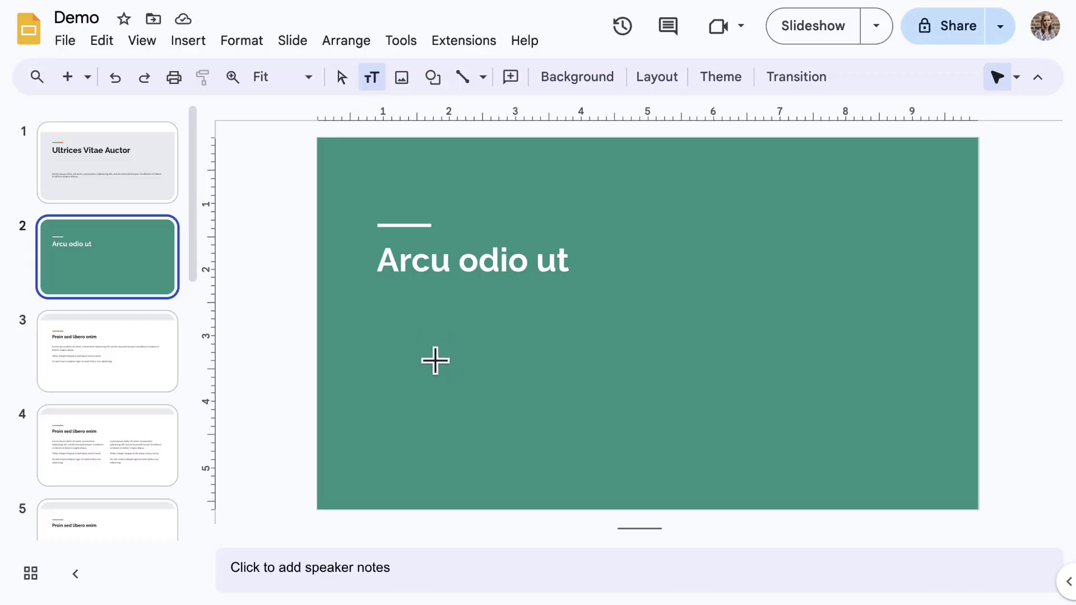
click(436, 360)
click(371, 78)
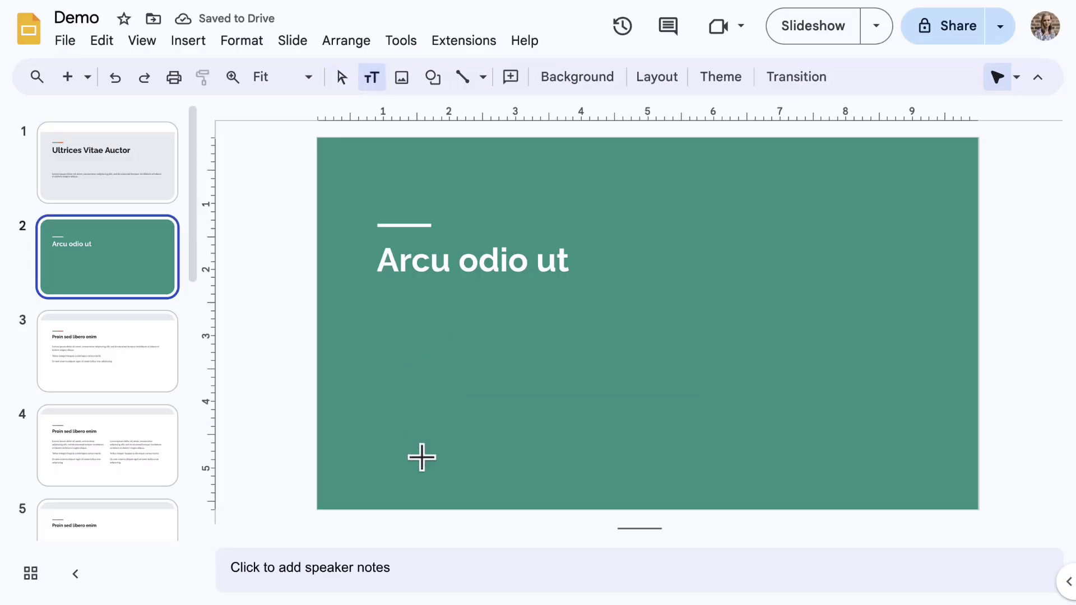
drag(371, 331, 605, 471)
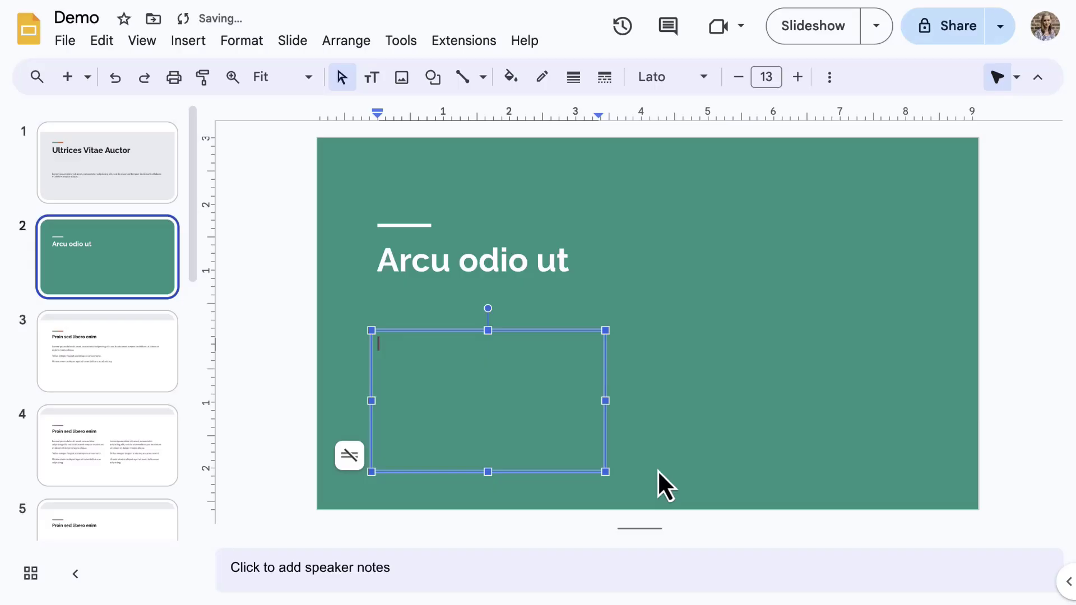
click(717, 463)
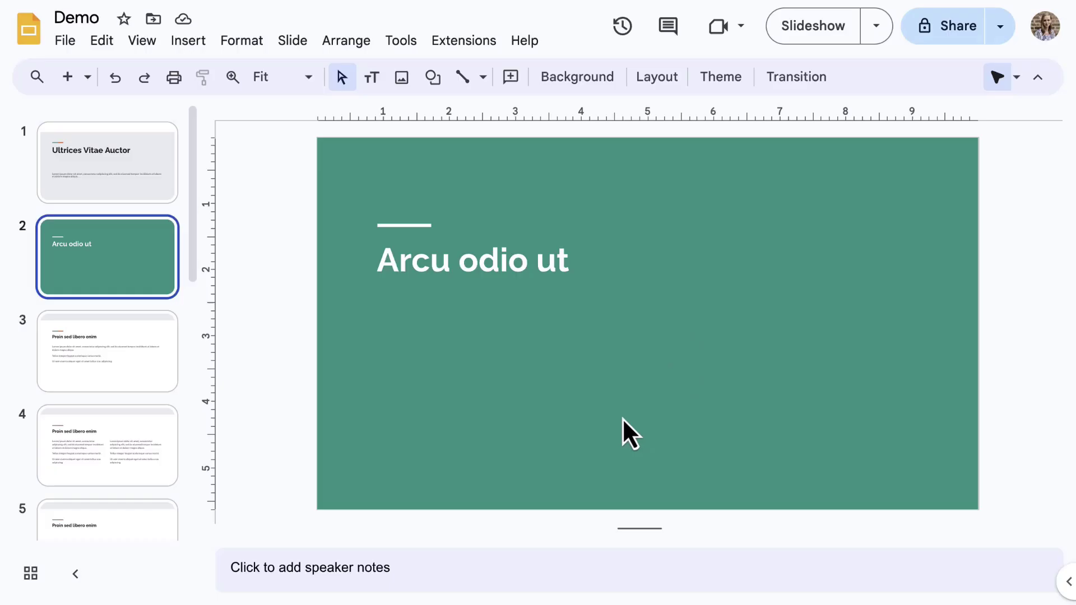
click(529, 421)
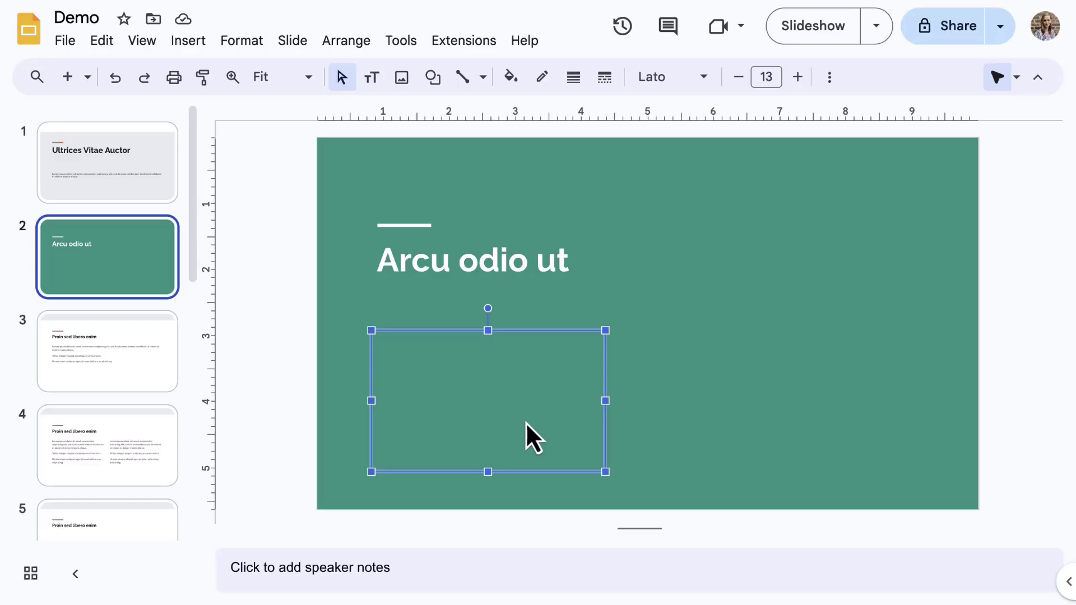
click(286, 183)
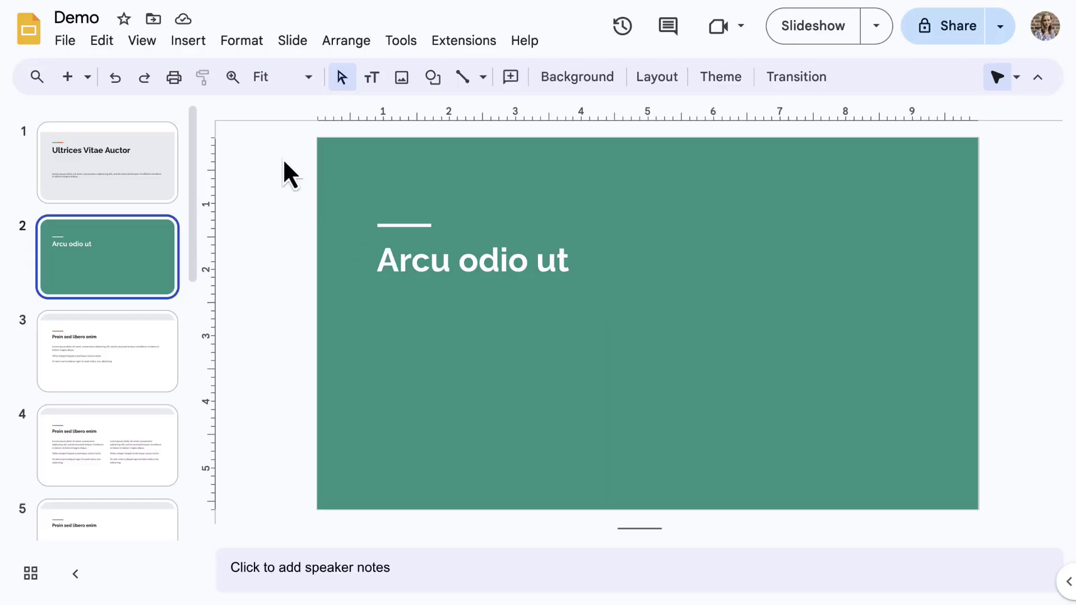
drag(270, 142, 989, 522)
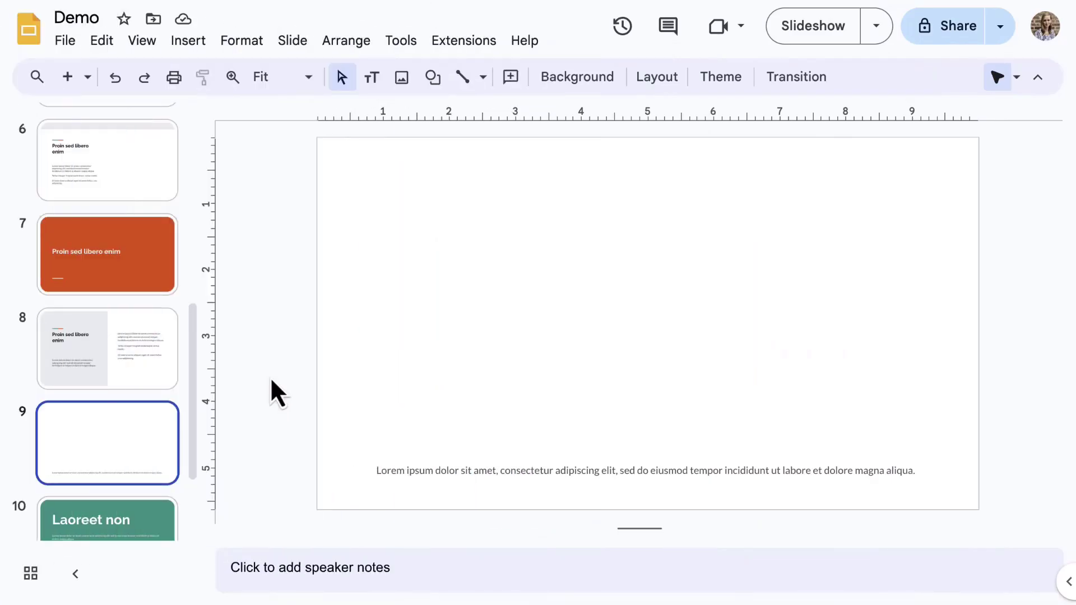
Insert the frog Life Cycle picture onto slide 9 above the caption
click(408, 85)
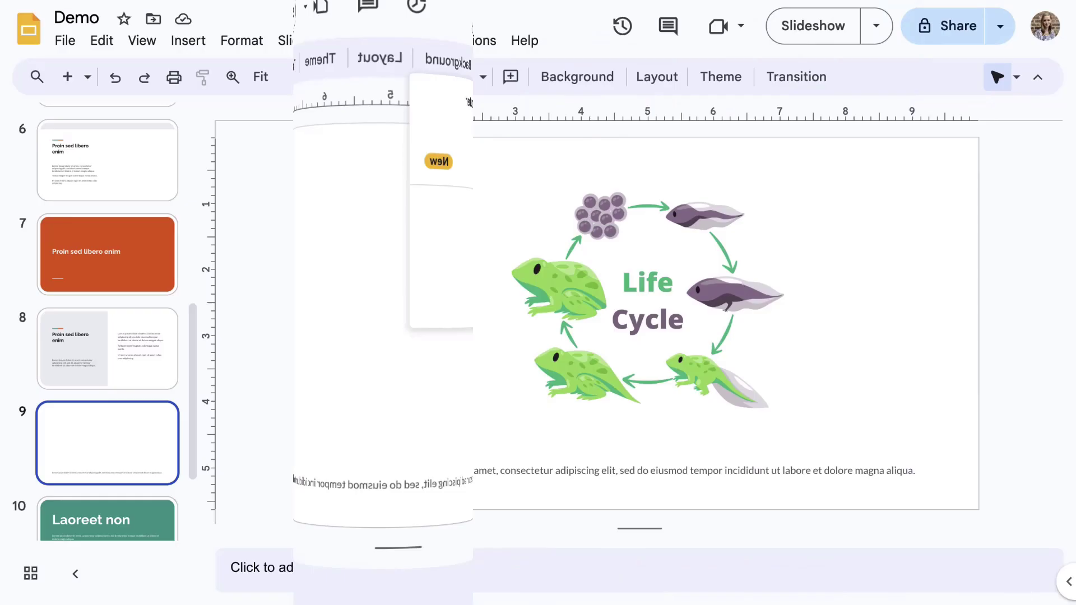
Give the Life Cycle image a 4px teal border
click(593, 293)
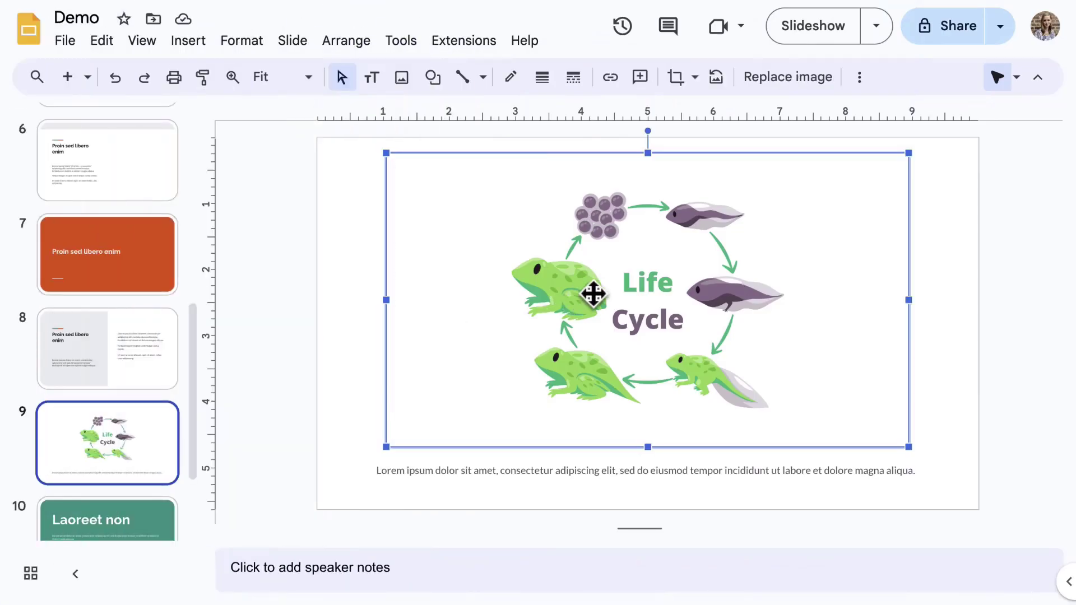
click(859, 79)
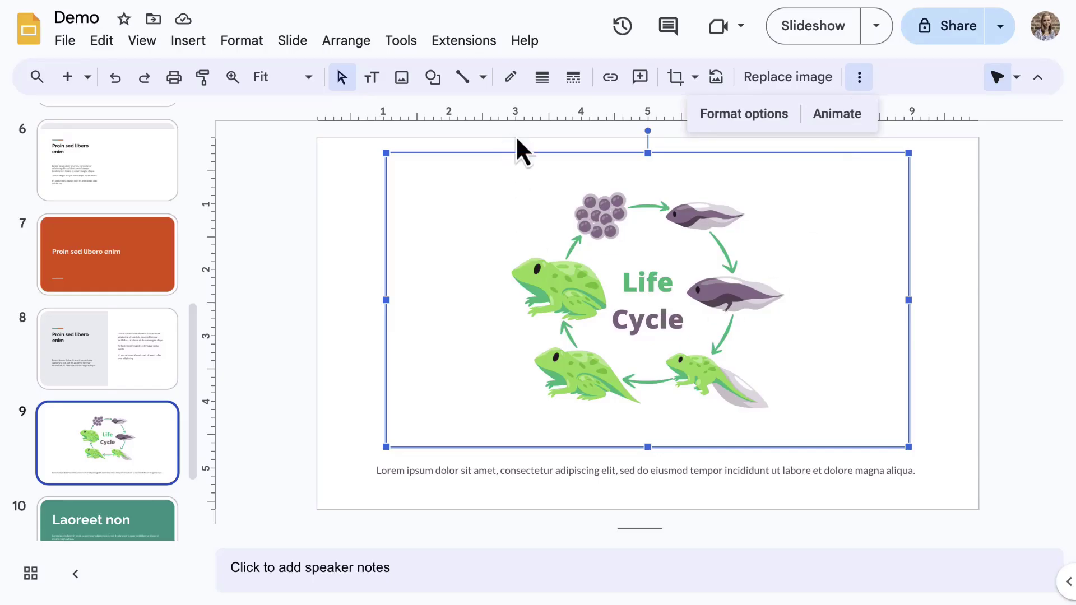
click(510, 77)
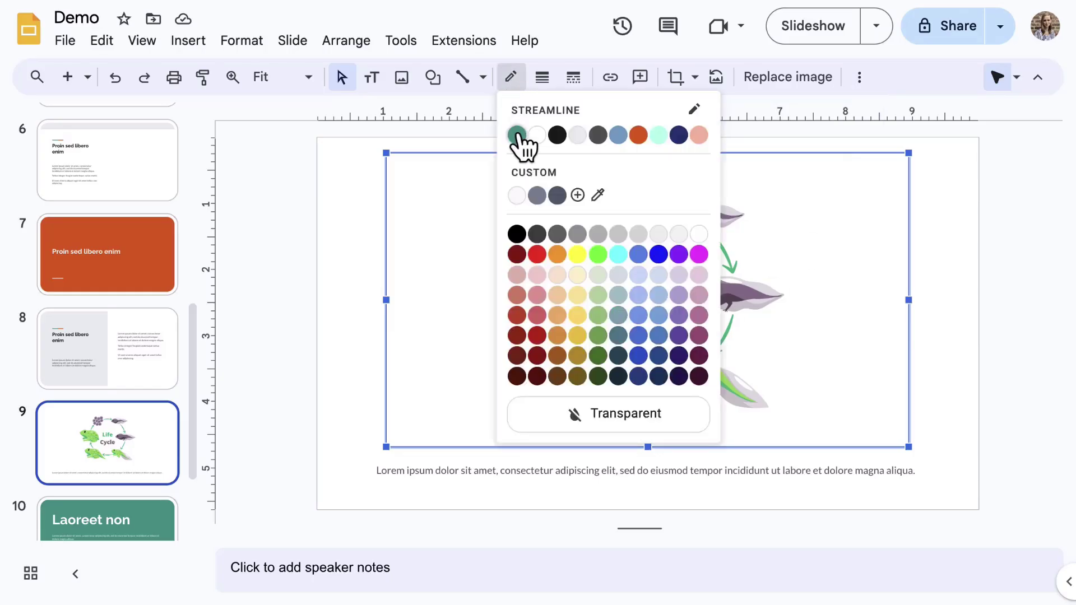
click(517, 135)
click(542, 78)
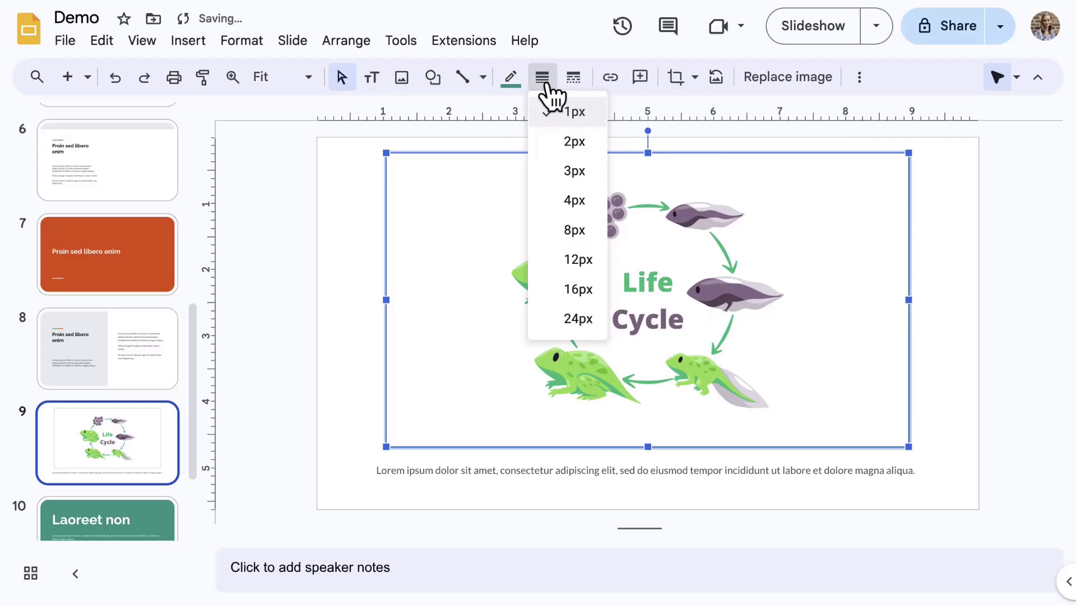
click(572, 200)
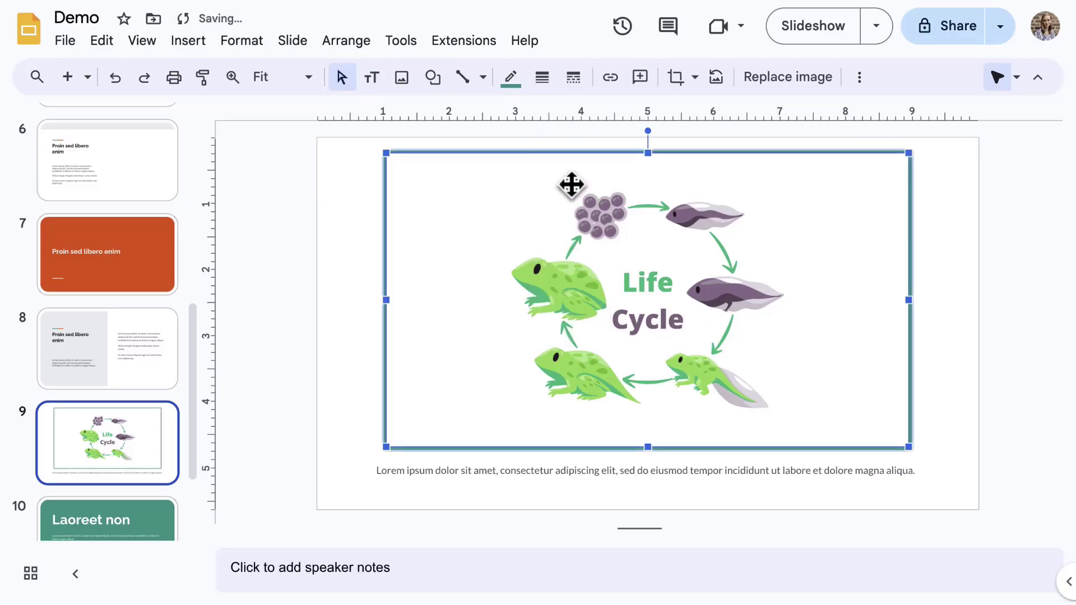
Add a drop shadow to the image, leaving reflection turned off
click(860, 76)
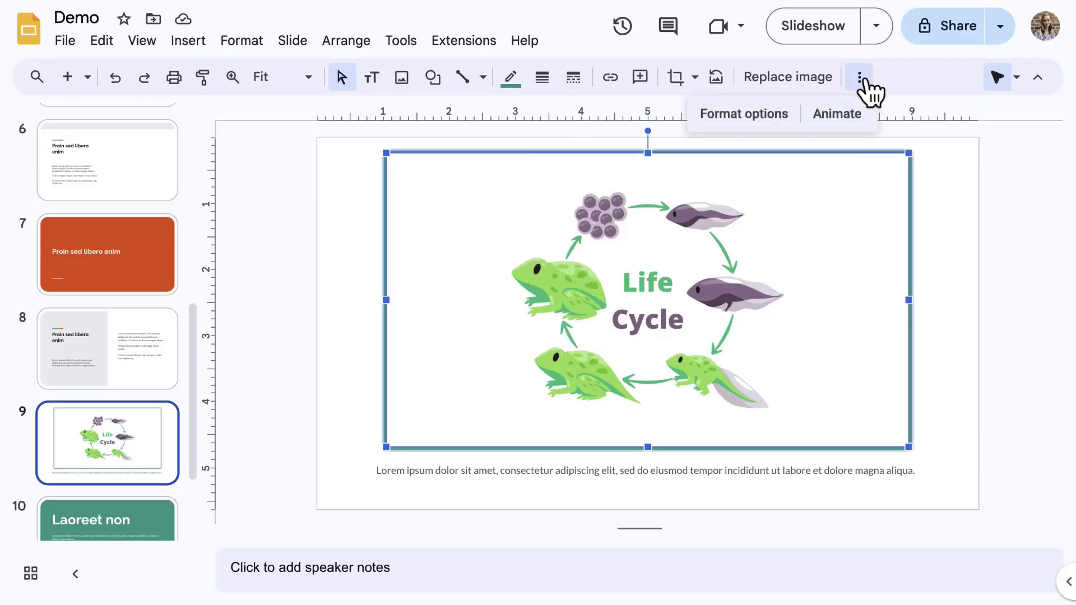
click(758, 118)
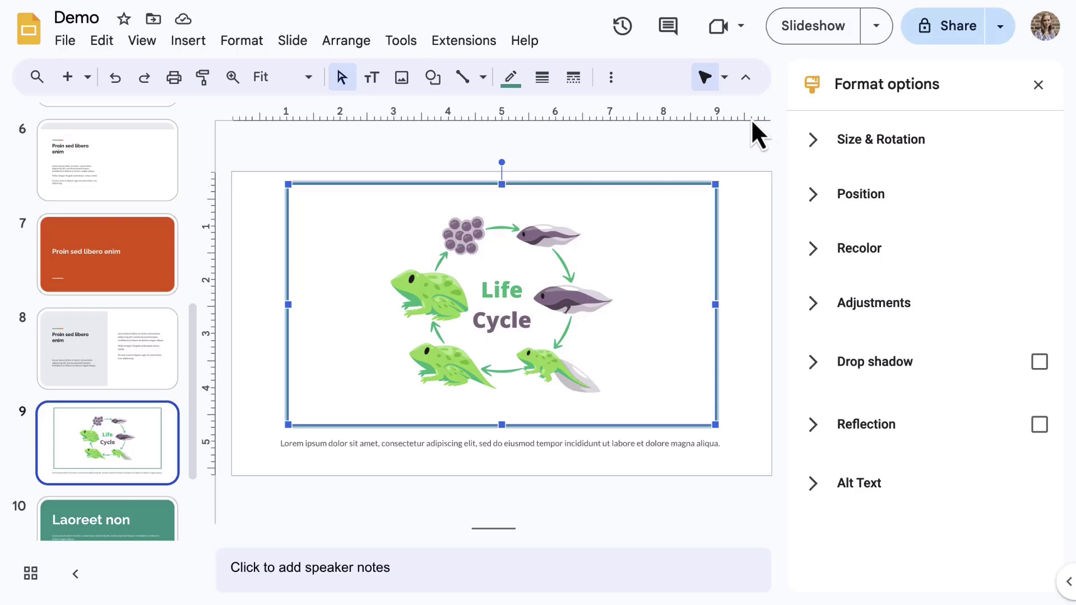
click(1040, 363)
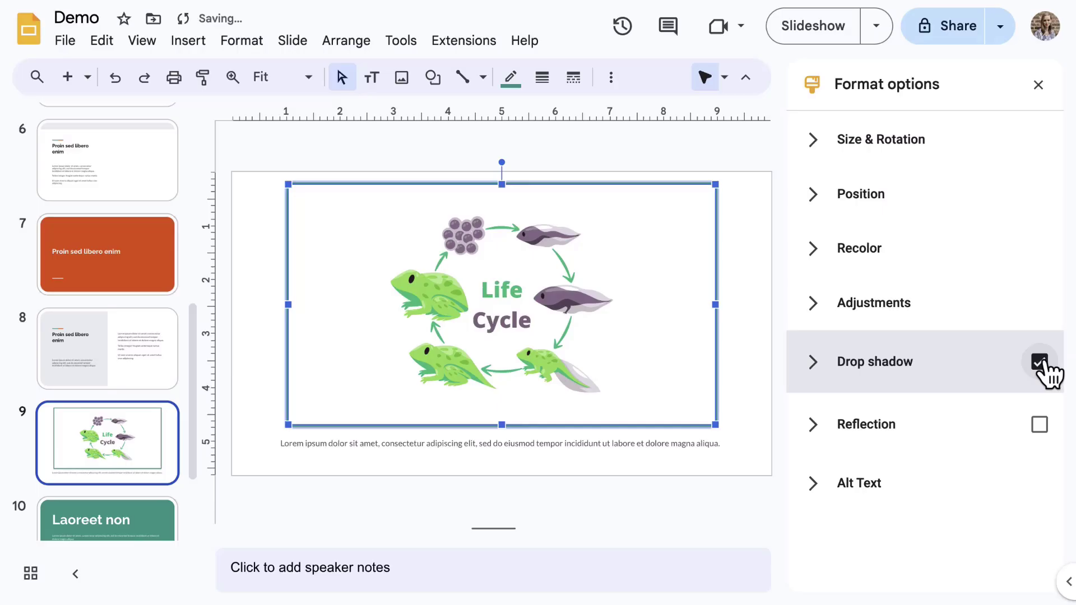
click(1041, 426)
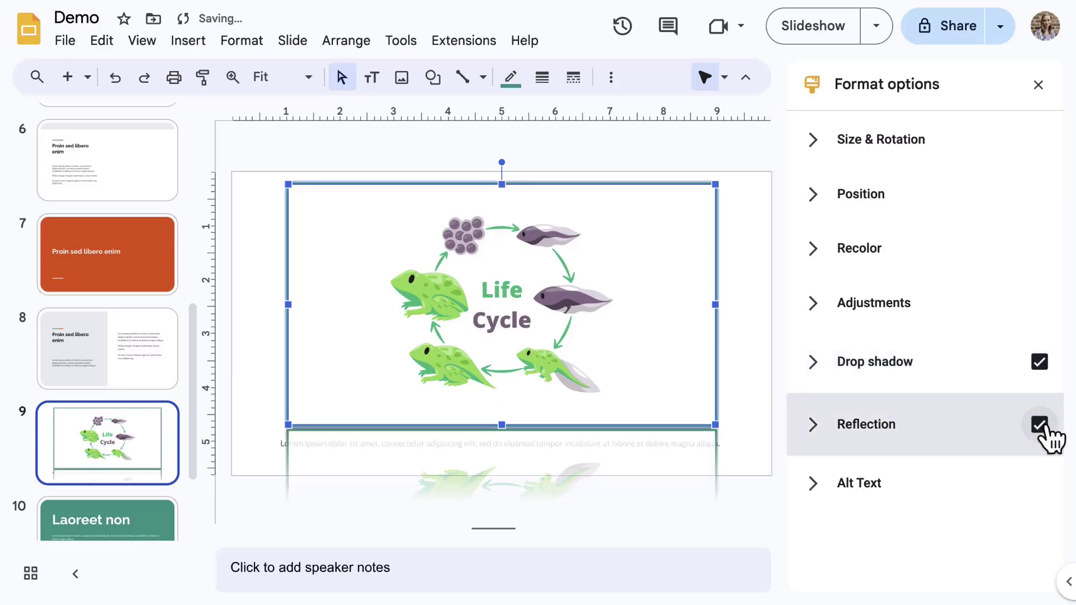
click(1041, 425)
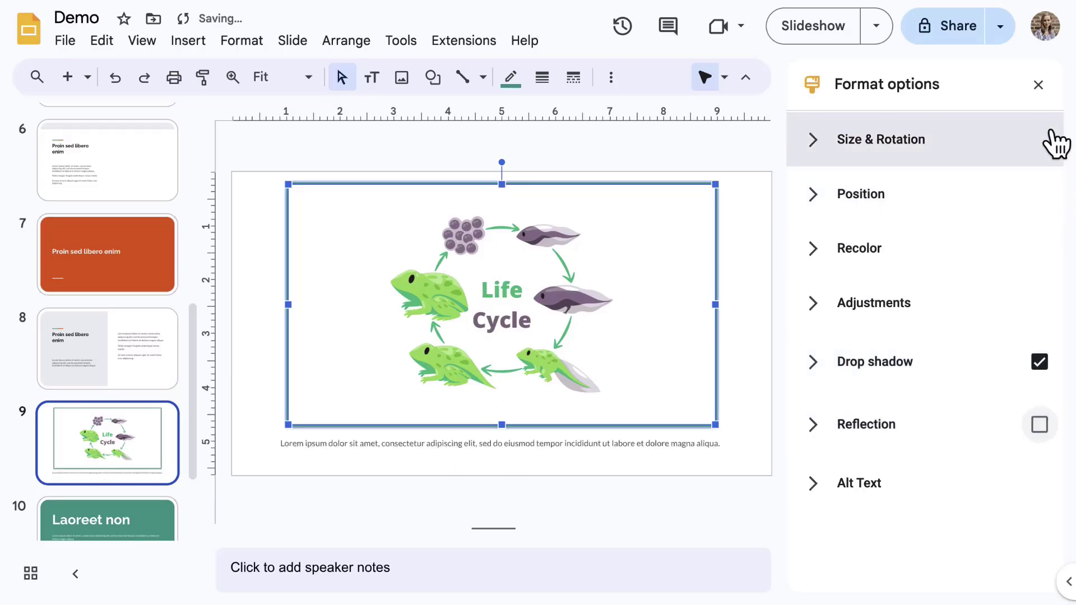
click(1038, 85)
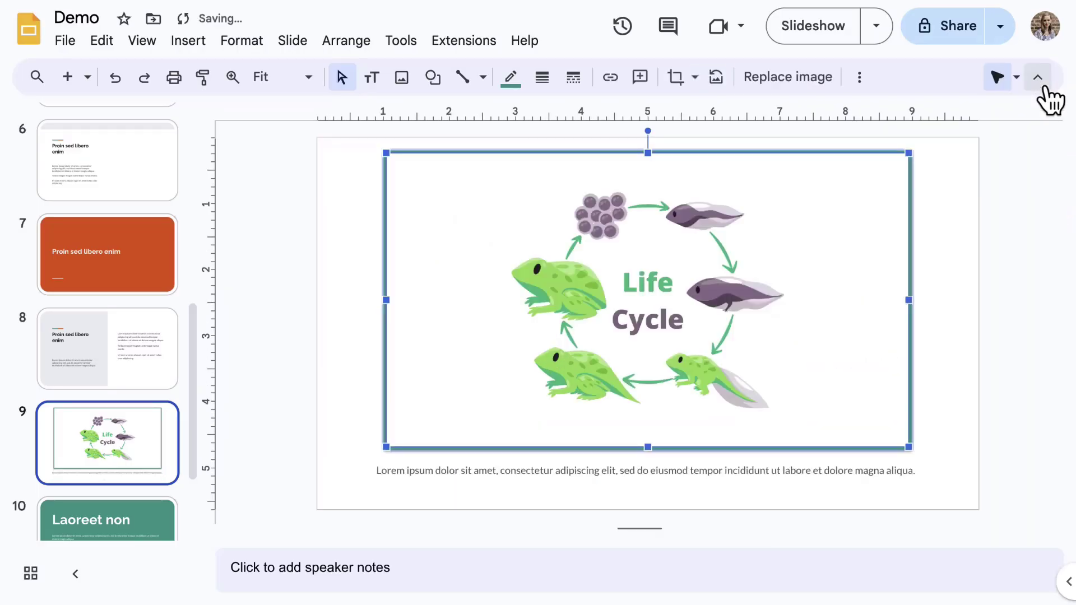
click(696, 81)
mouse_move(736, 114)
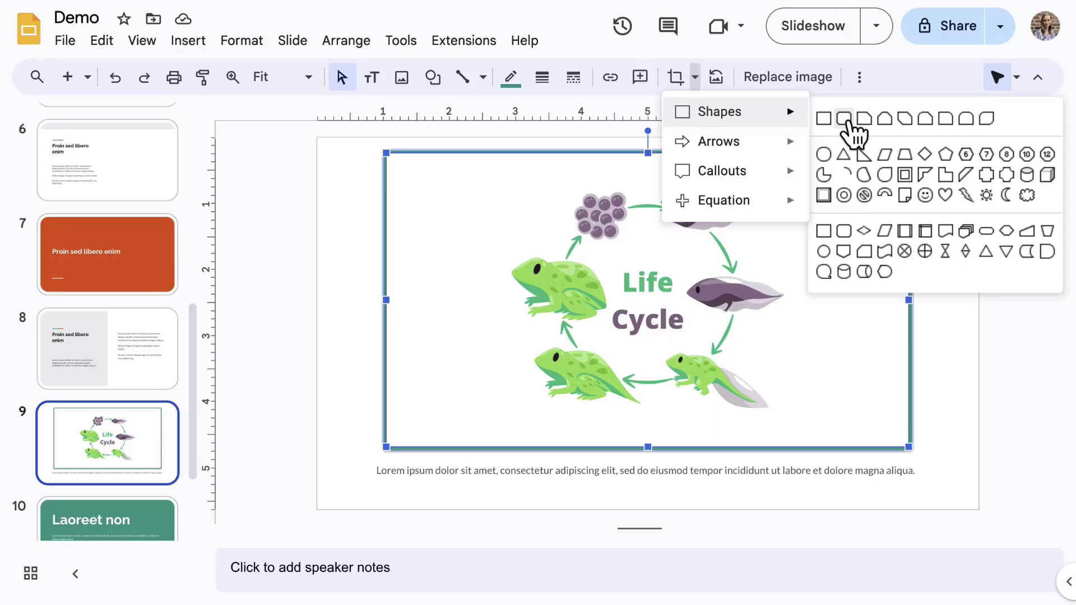
Mask the image as a snipped-corner shape, enlarge the snips, shrink it slightly and move it up-left
click(906, 124)
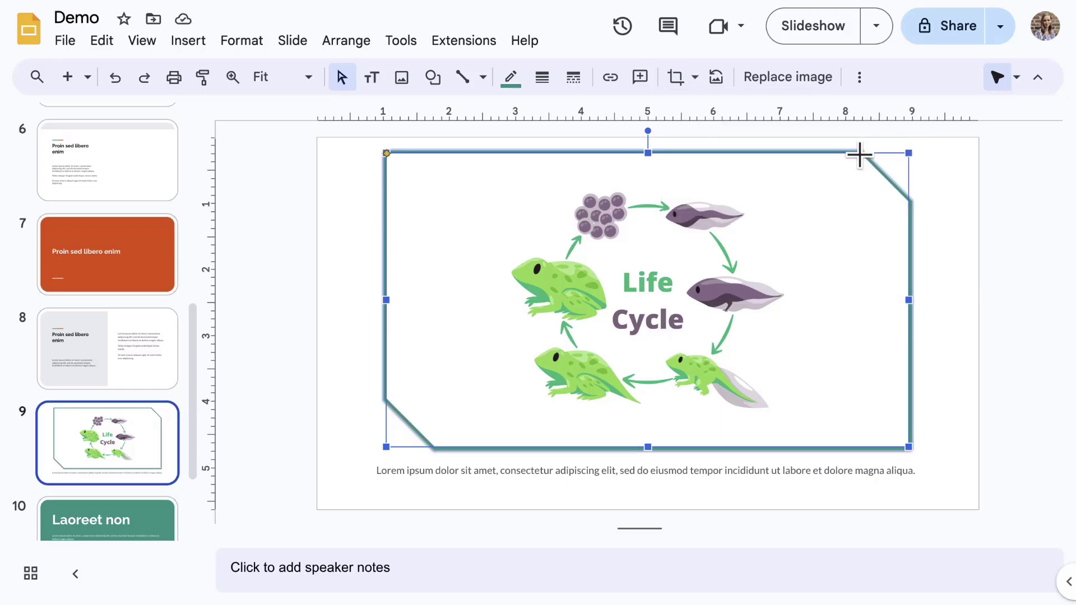
drag(859, 153, 773, 167)
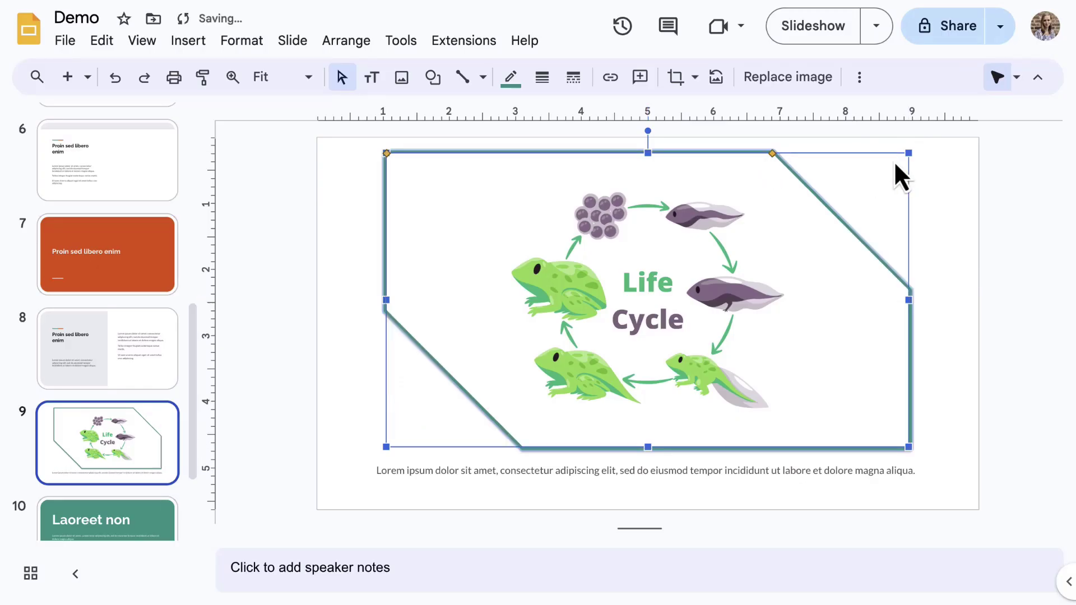
mouse_move(894, 161)
mouse_down()
mouse_move(846, 188)
mouse_move(896, 170)
mouse_up()
drag(641, 136, 670, 143)
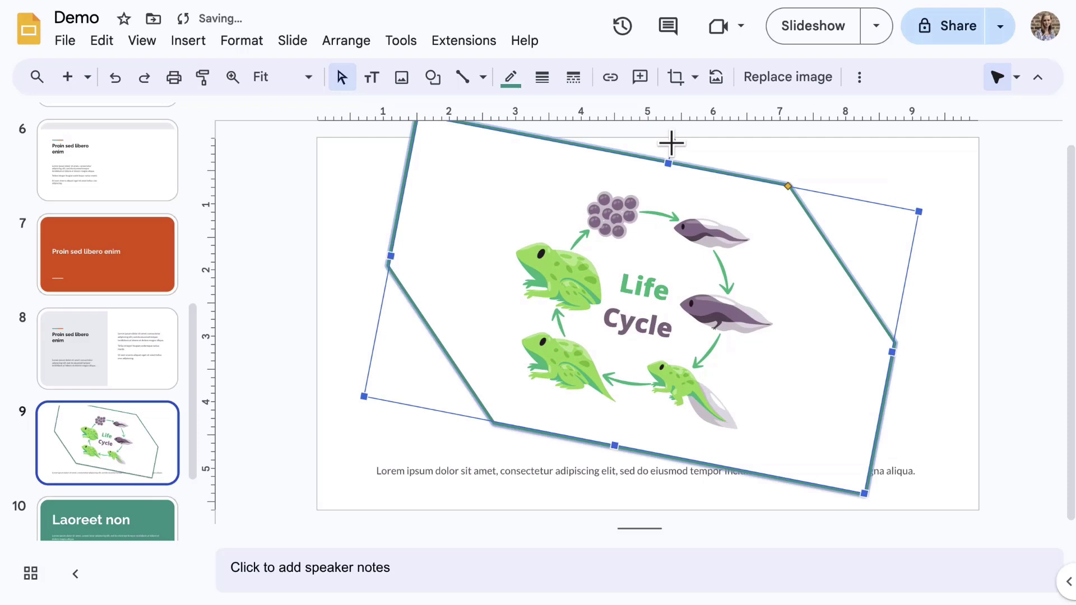
key(ctrl+z)
drag(597, 262, 545, 253)
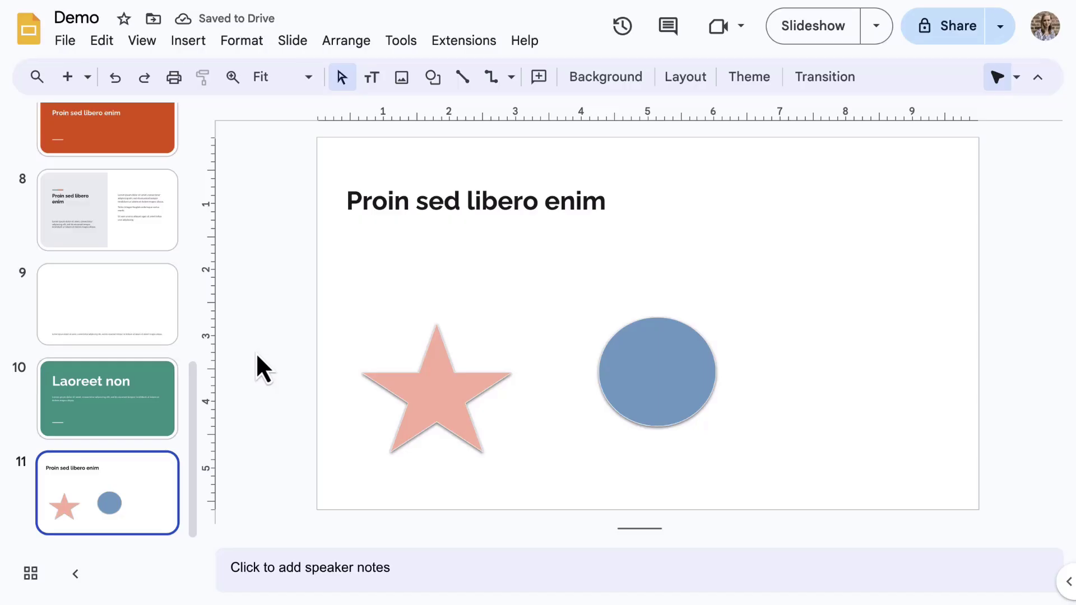
Place a rounded rectangle at the upper right of slide 11, with rounder corners and larger size
click(434, 78)
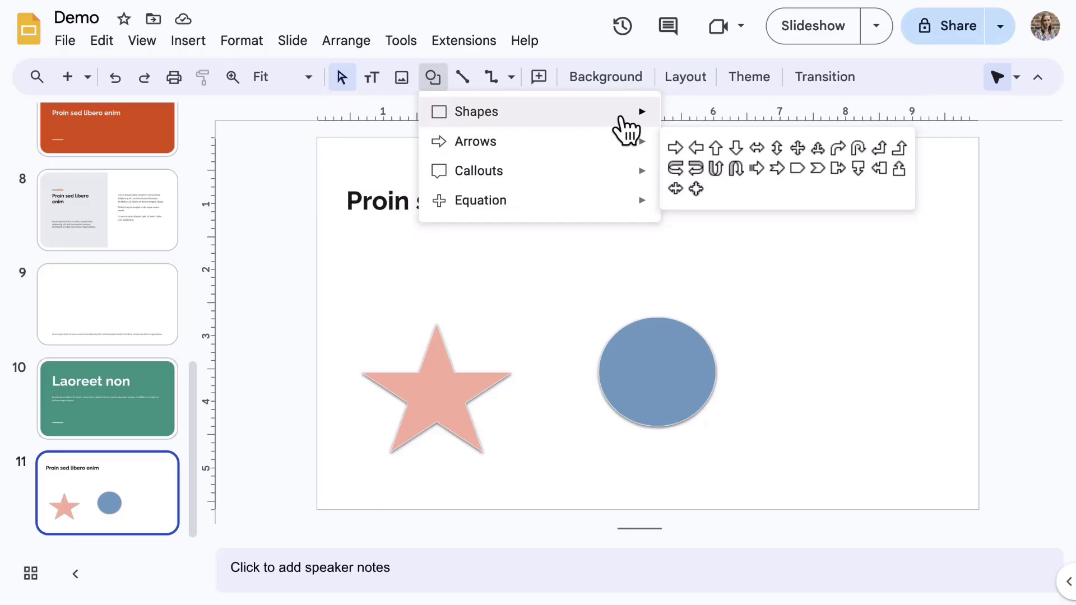
mouse_move(617, 112)
click(696, 119)
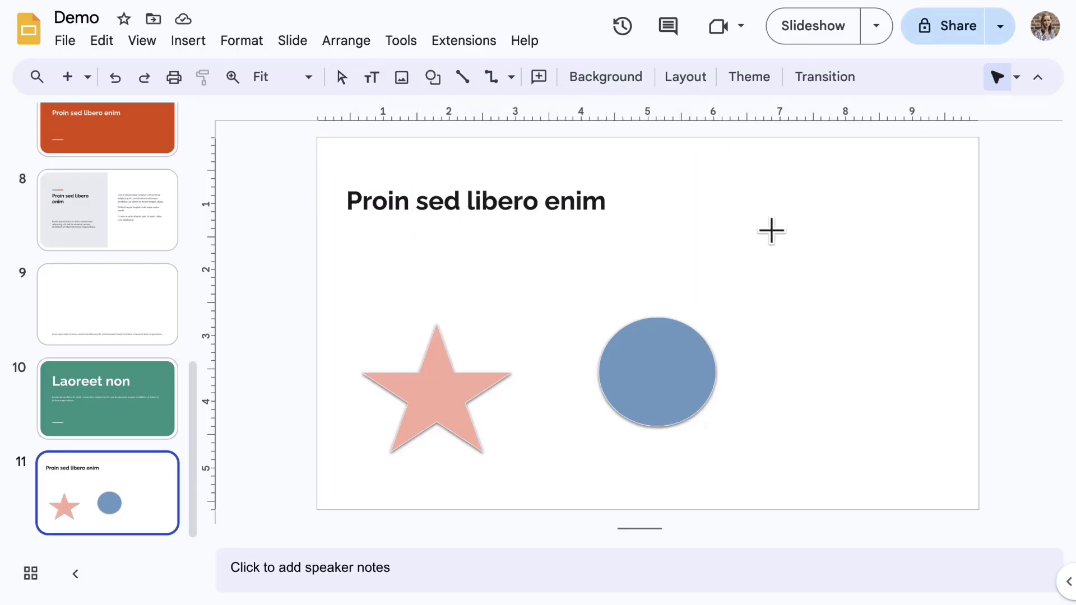
click(774, 212)
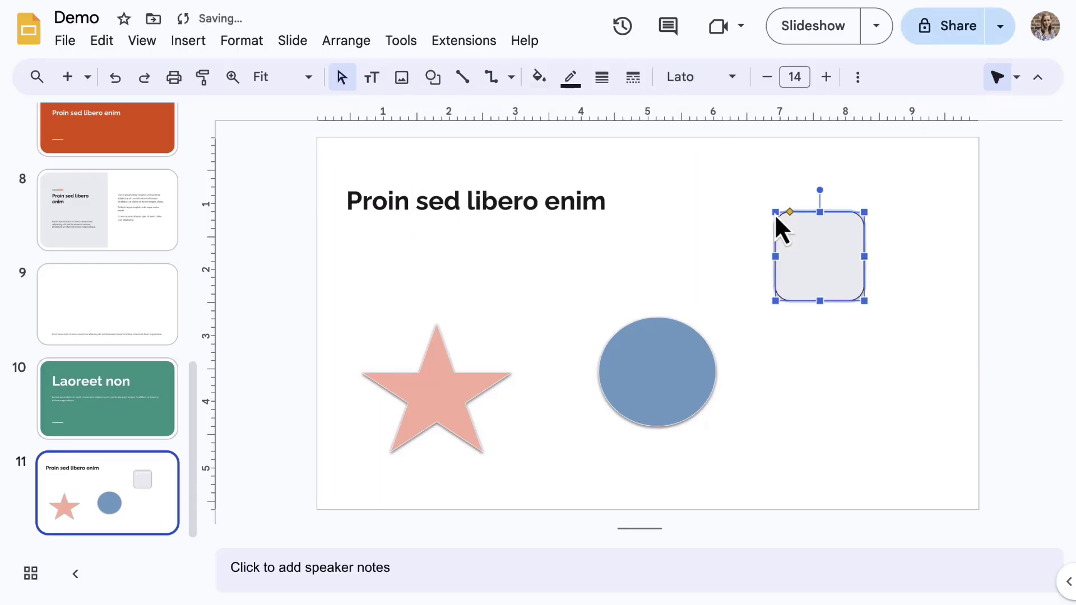
drag(790, 212, 799, 212)
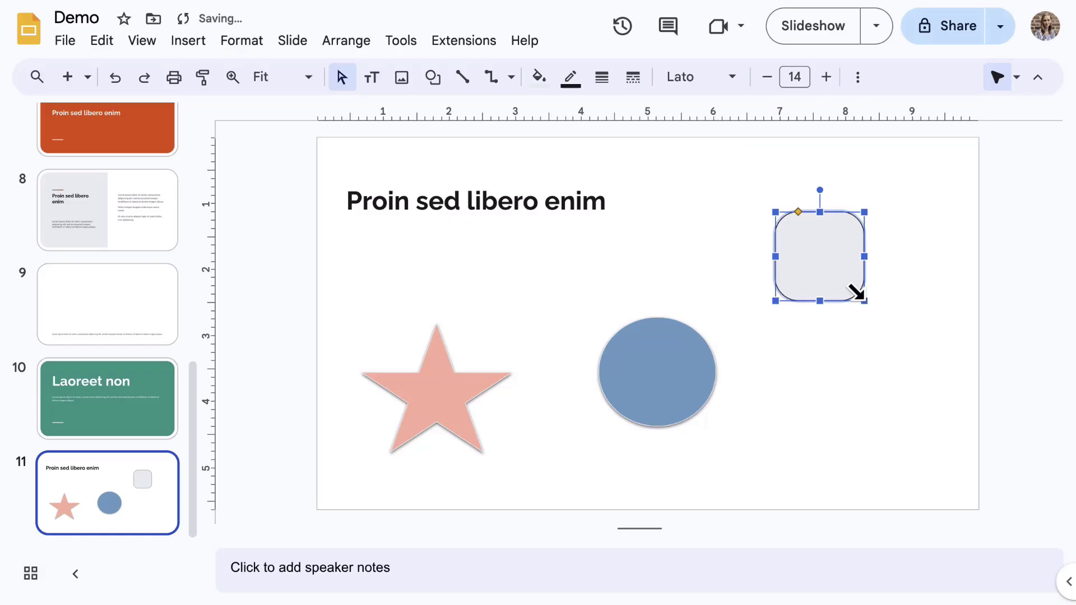
drag(856, 292, 898, 312)
Fill the rounded rectangle teal and give it a drop shadow
click(538, 78)
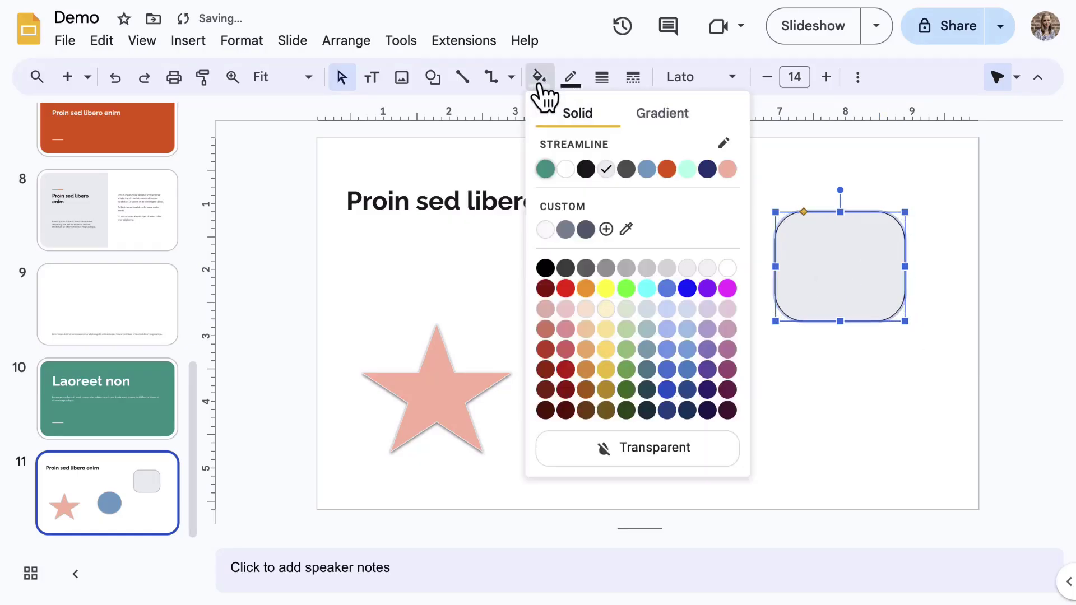
click(546, 169)
click(571, 77)
click(571, 77)
click(858, 76)
click(793, 116)
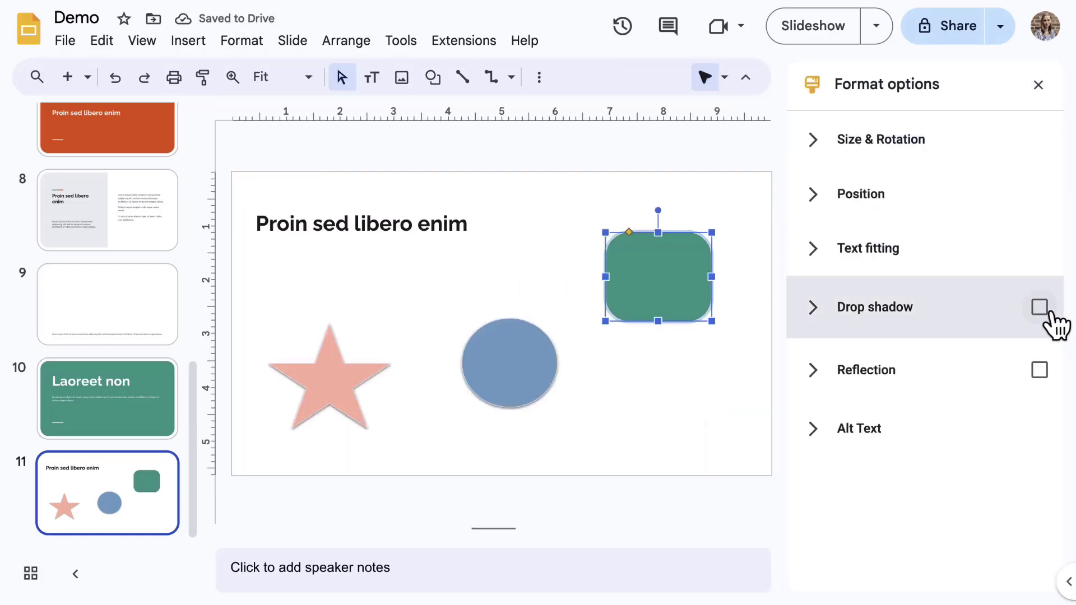
click(1039, 307)
click(1038, 84)
click(1000, 295)
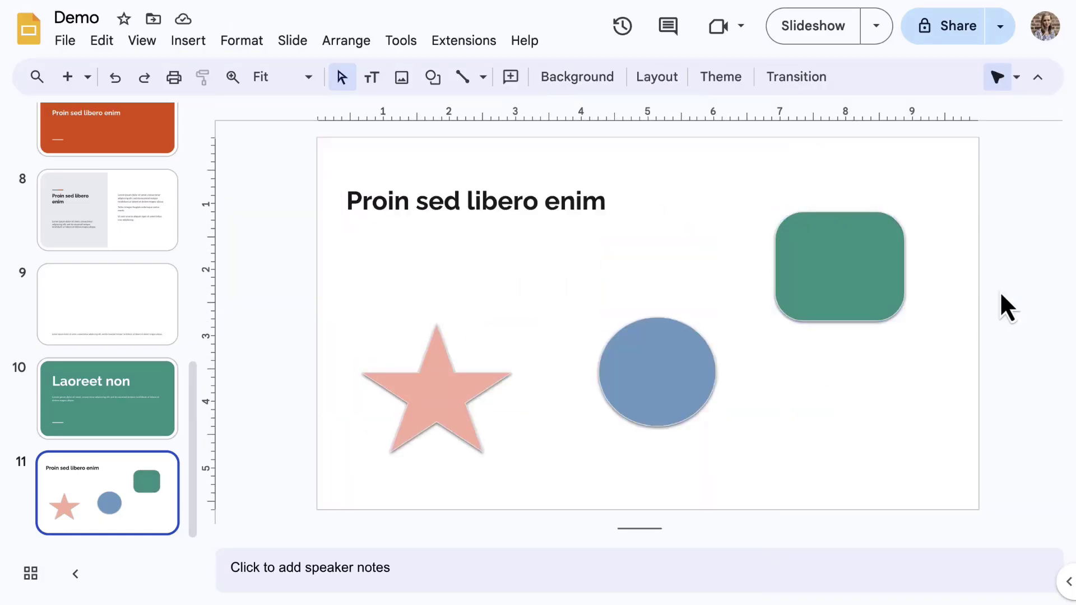
Type 'Text here too' inside the rounded rectangle
double_click(830, 271)
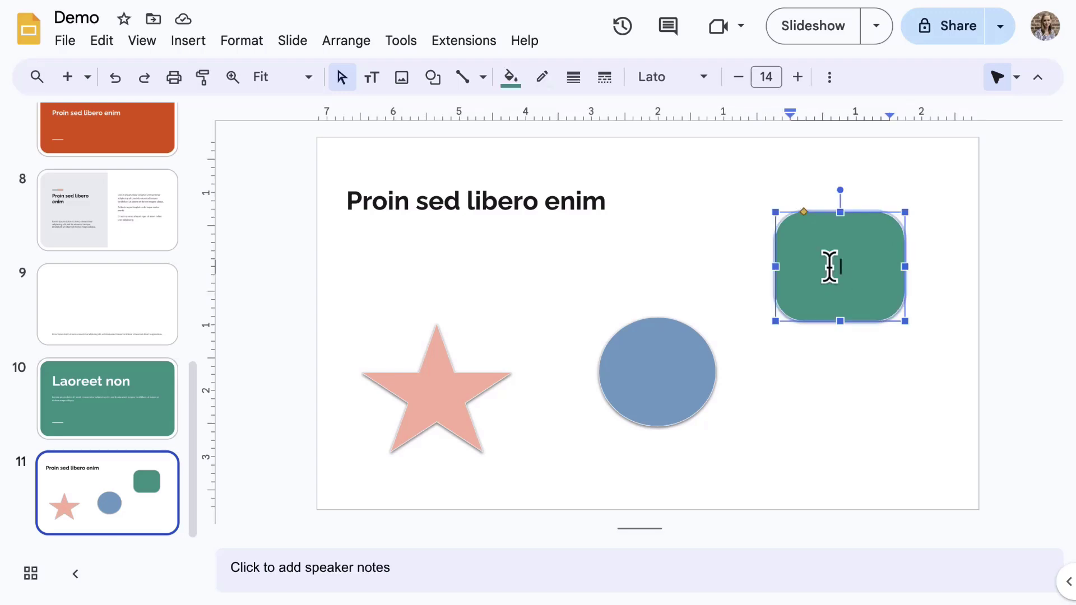
text(Text here too)
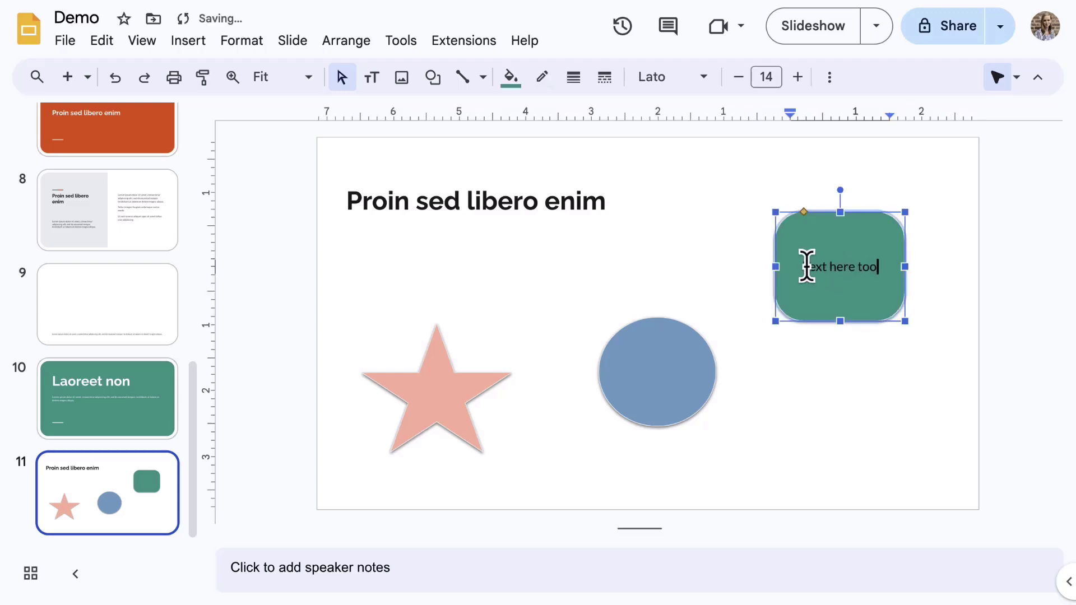
click(1014, 328)
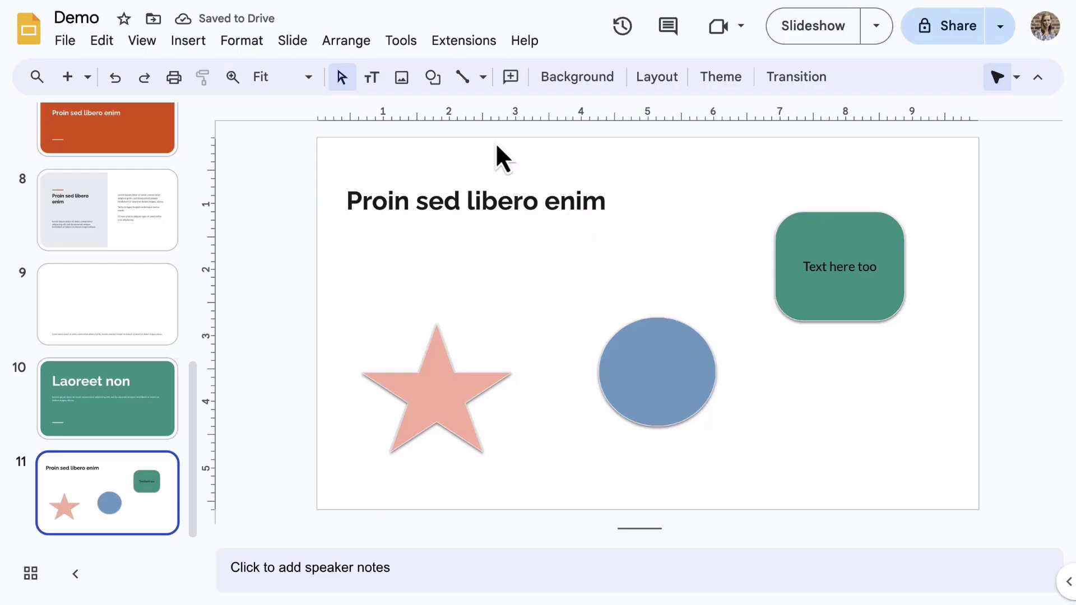
click(483, 78)
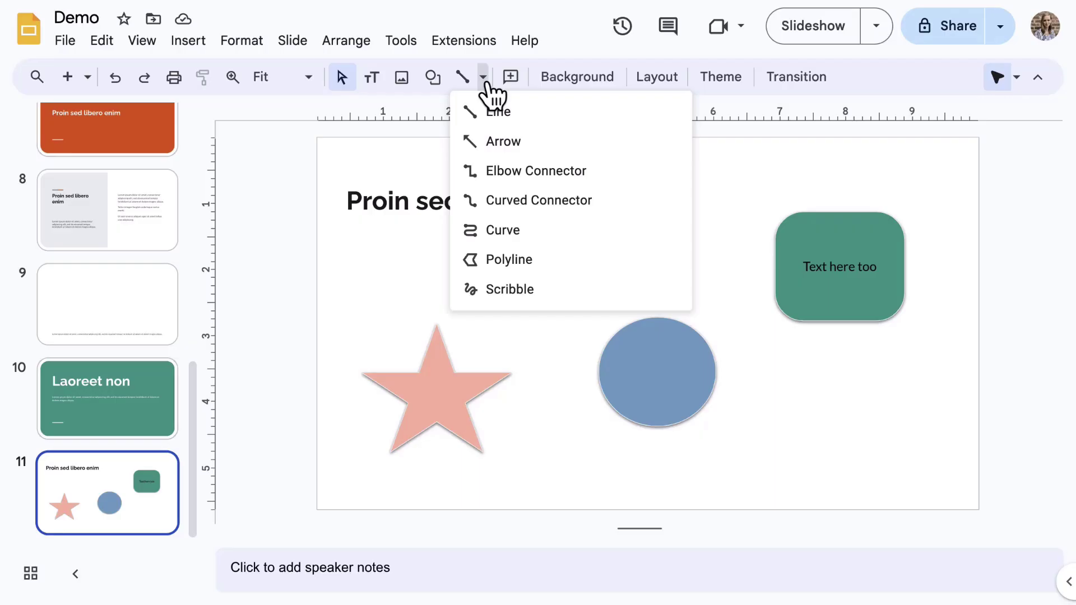
Draw a 4px curved connector from the title to the star with round-dot ends
click(563, 203)
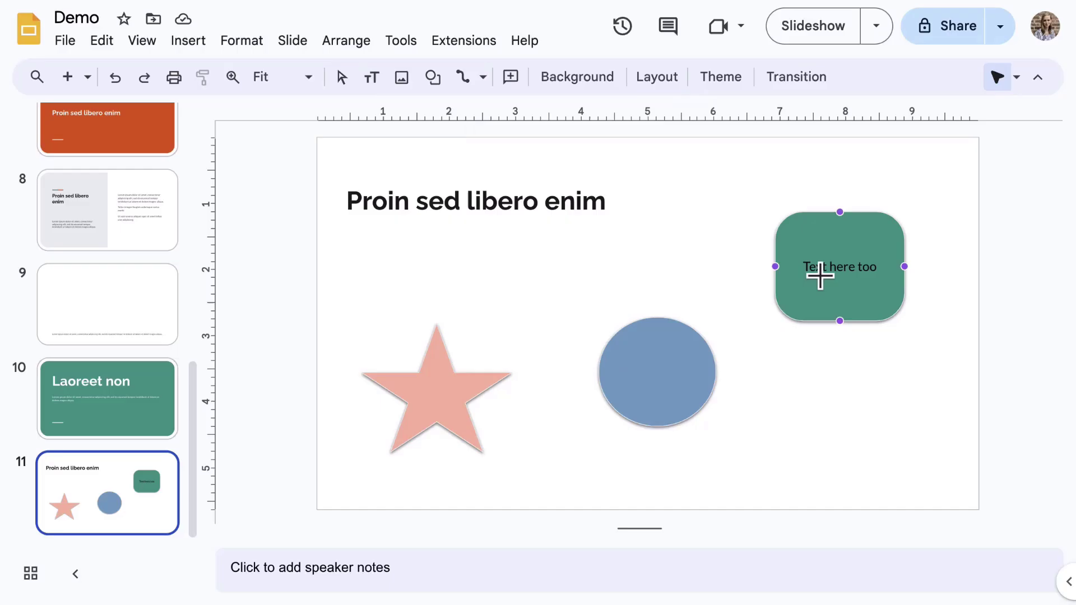
mouse_move(490, 226)
mouse_down()
mouse_move(490, 329)
mouse_move(437, 323)
mouse_up()
click(571, 77)
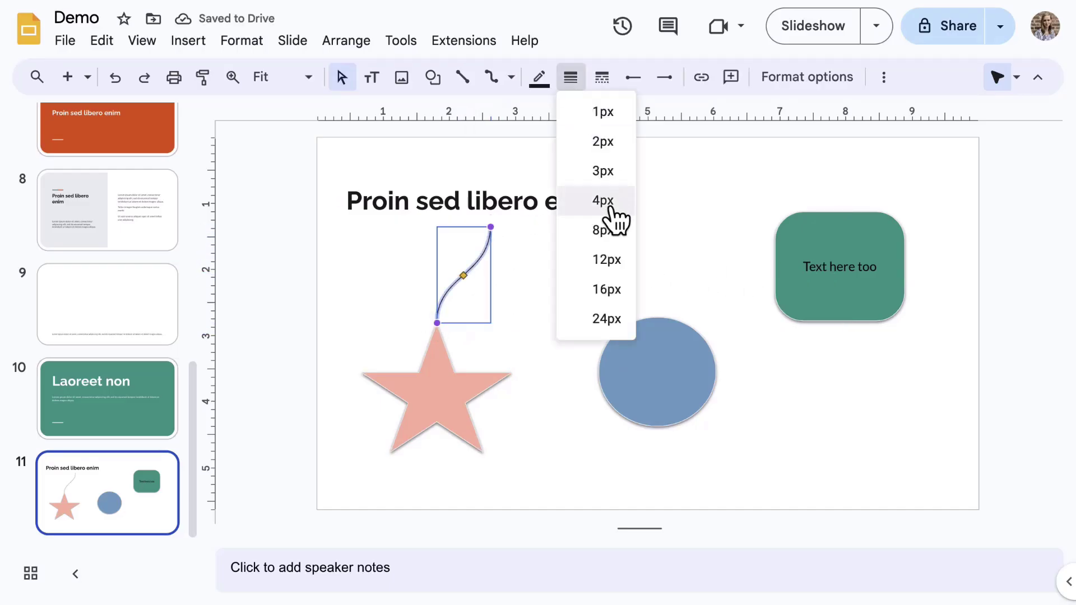
click(613, 203)
click(633, 77)
click(663, 203)
click(664, 77)
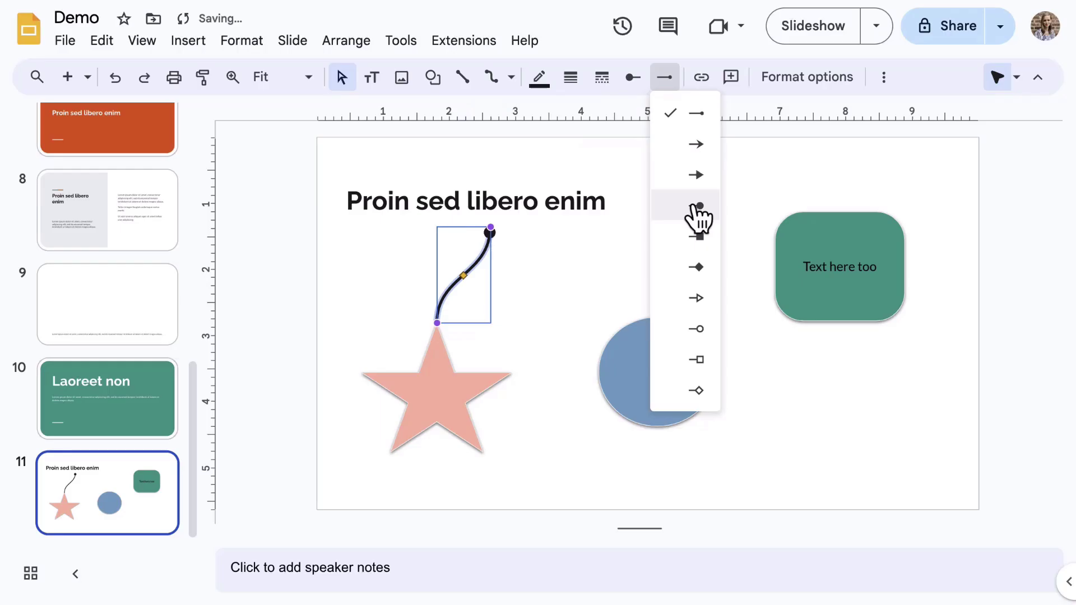
click(693, 204)
Move the pink star to the lower right of the slide
click(525, 344)
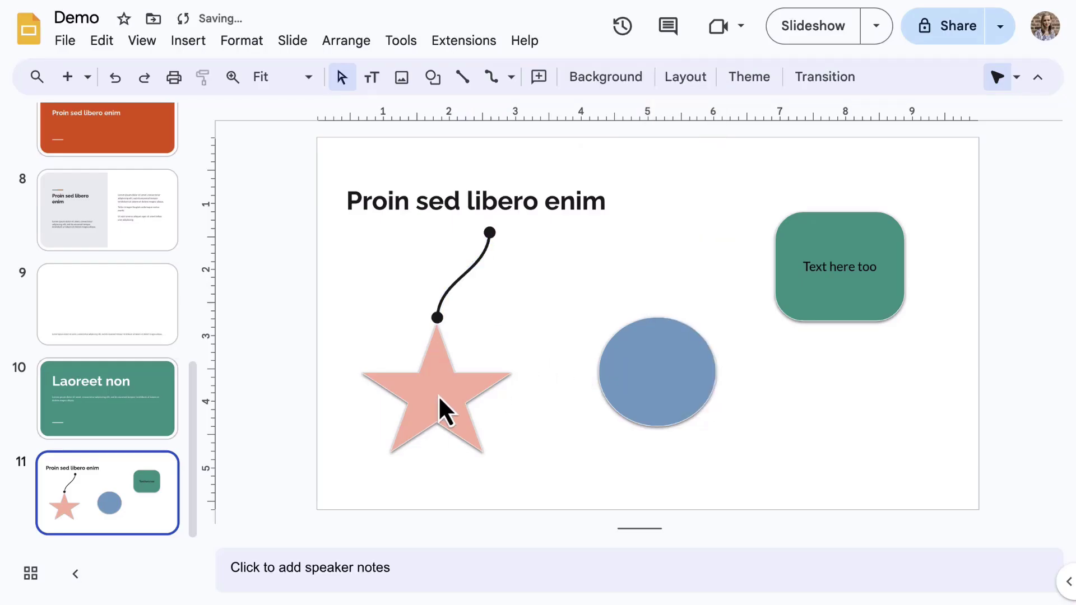
drag(438, 396, 822, 437)
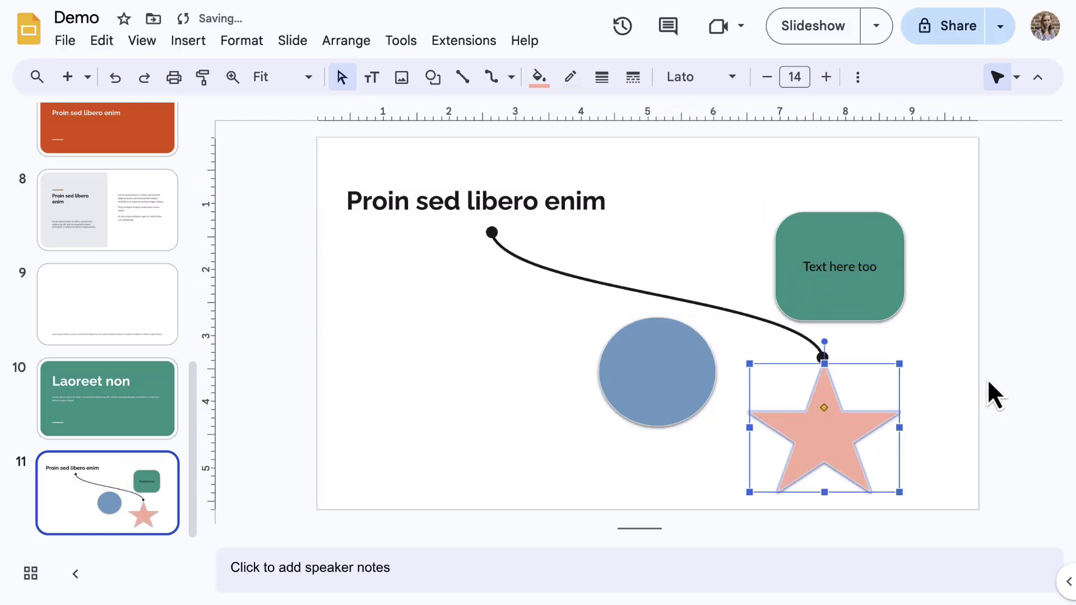
click(993, 394)
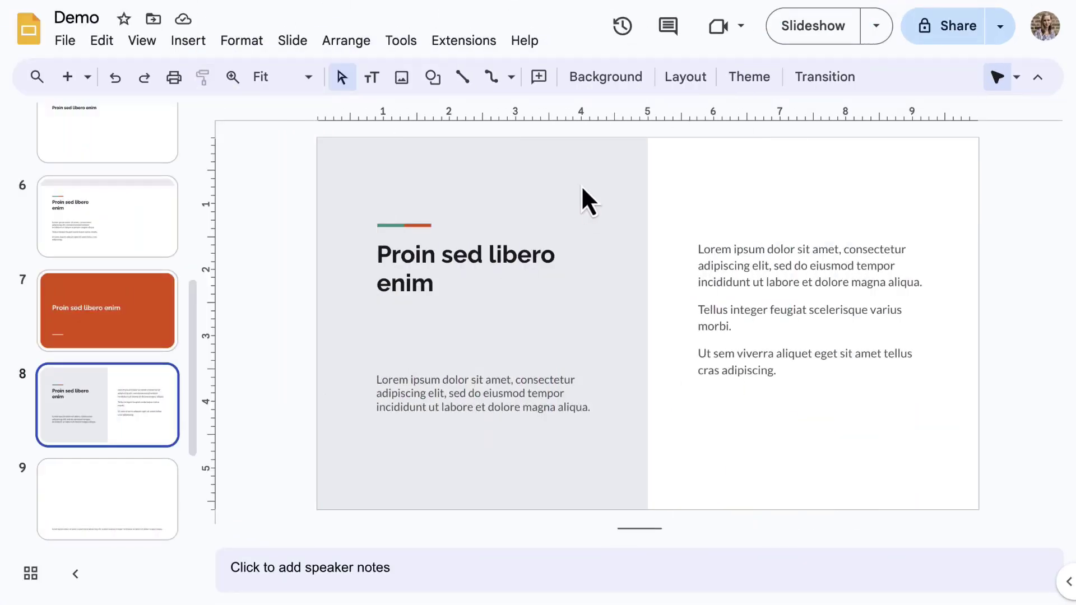
Set the Proin sed libero enim slide's background to the orange theme colour
click(619, 82)
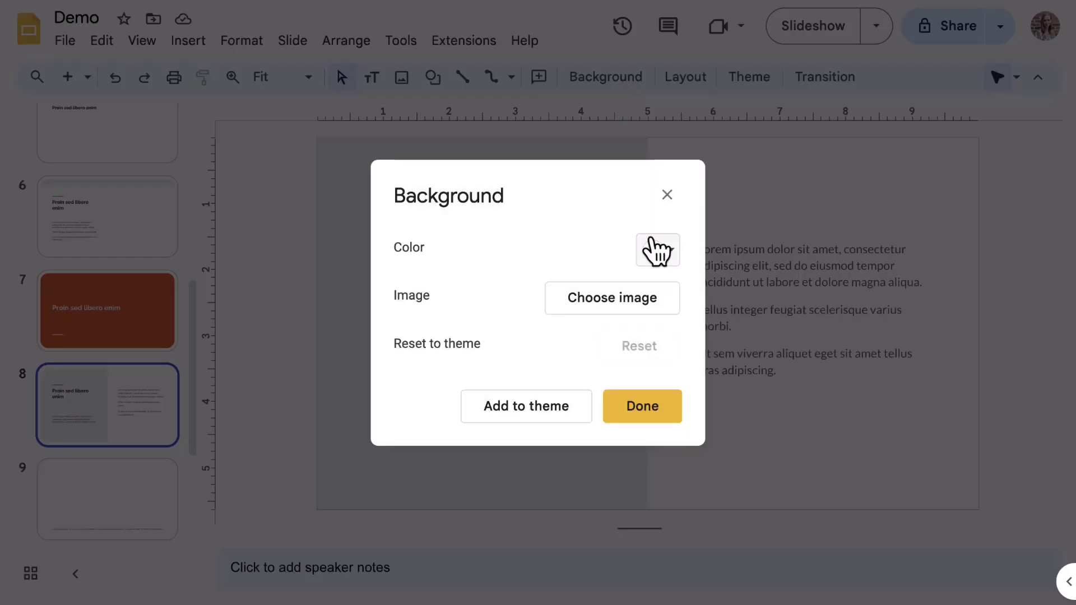
click(673, 252)
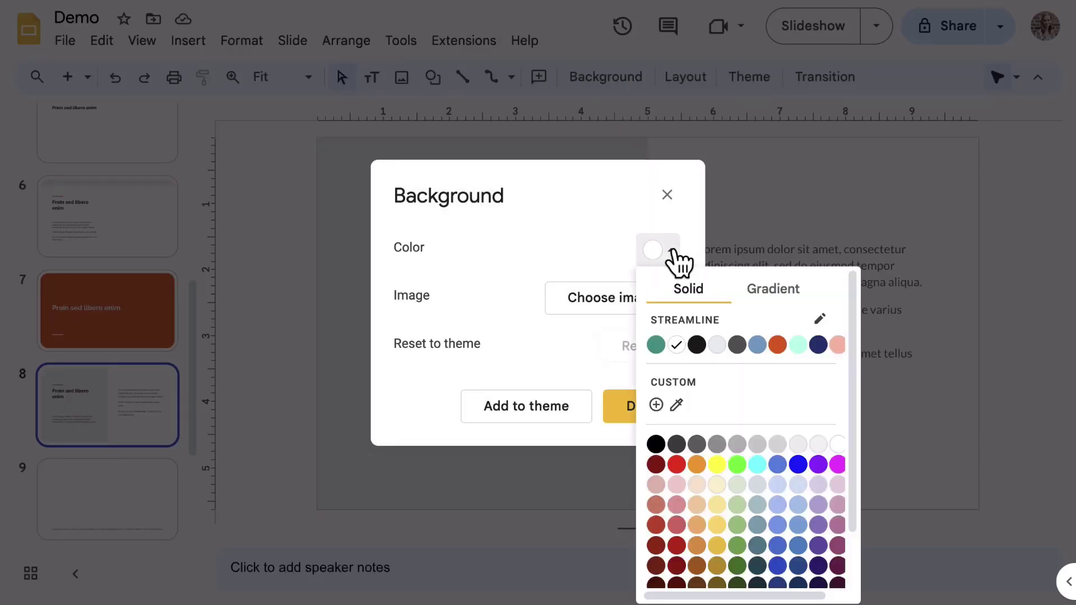
click(777, 345)
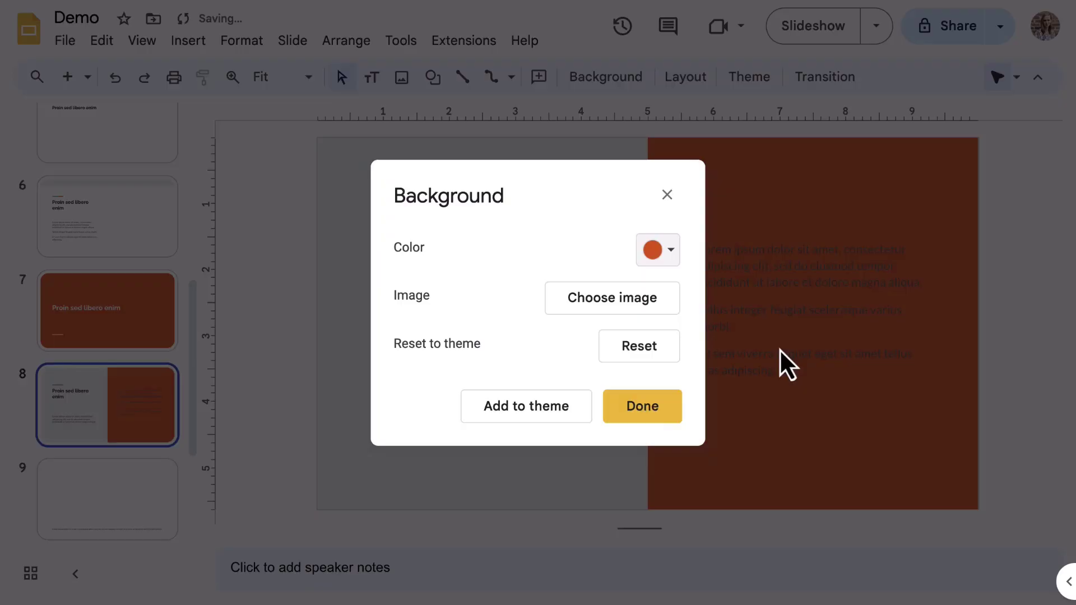
click(663, 407)
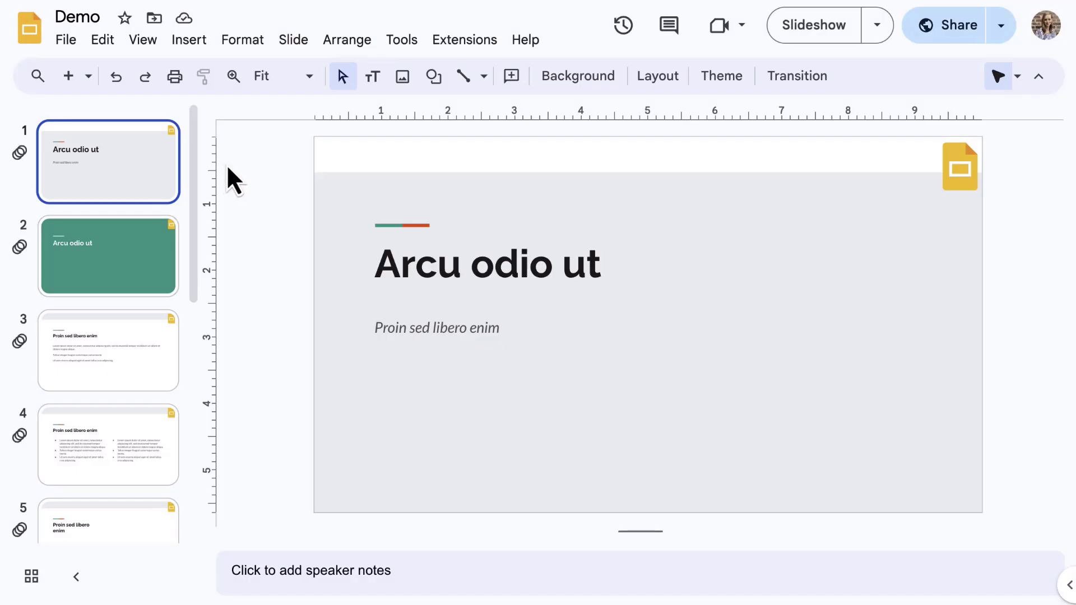
Bring up the Insert audio picker showing Drive's recent Example Audio file
click(191, 40)
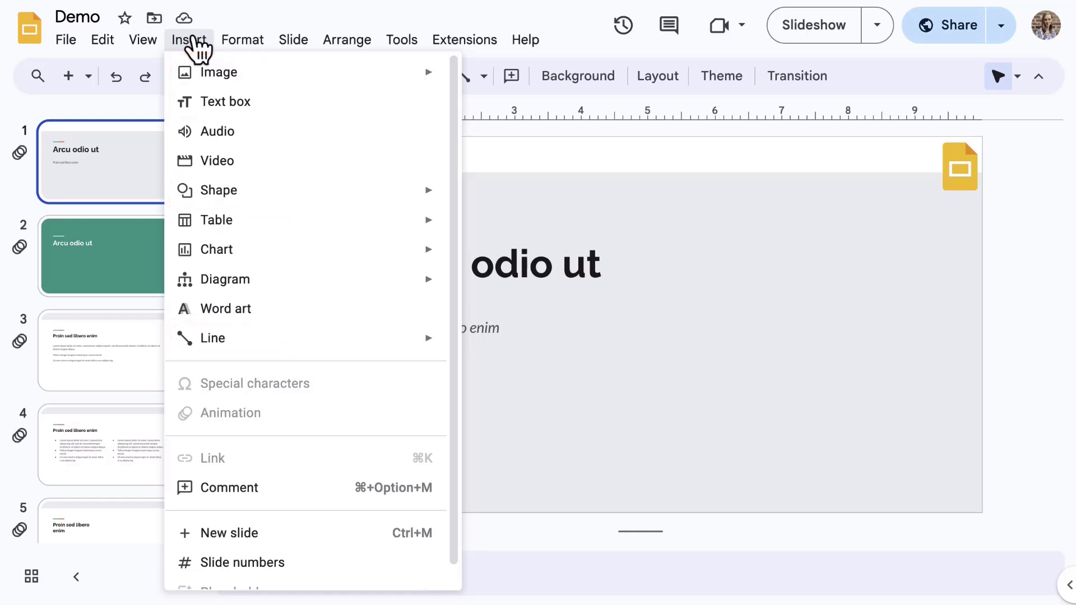
click(252, 135)
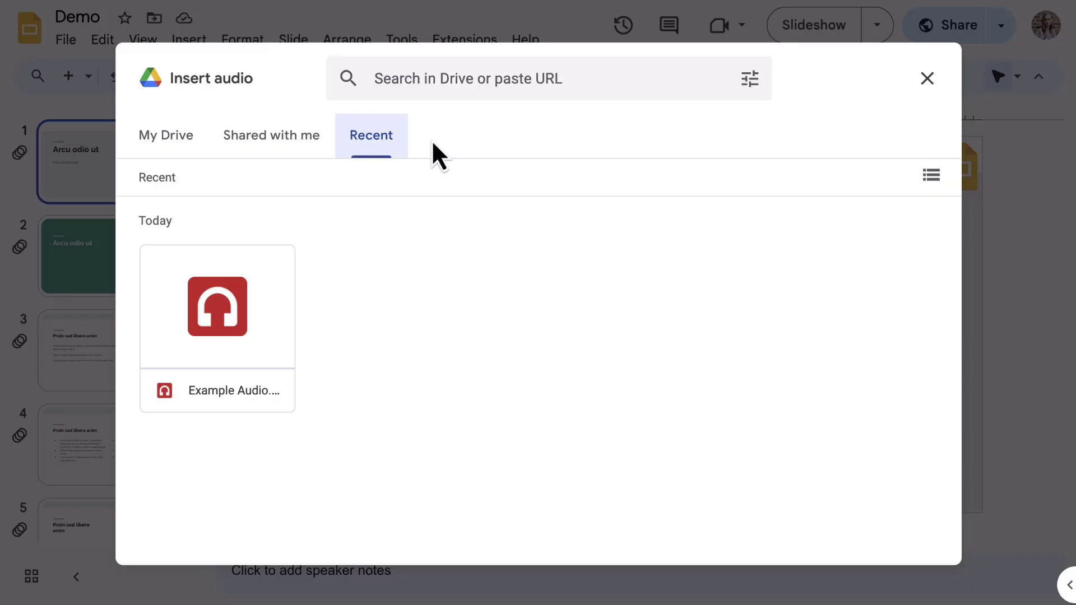
Insert the Example Audio file from Recent and enlarge its speaker icon below the subtitle
click(254, 315)
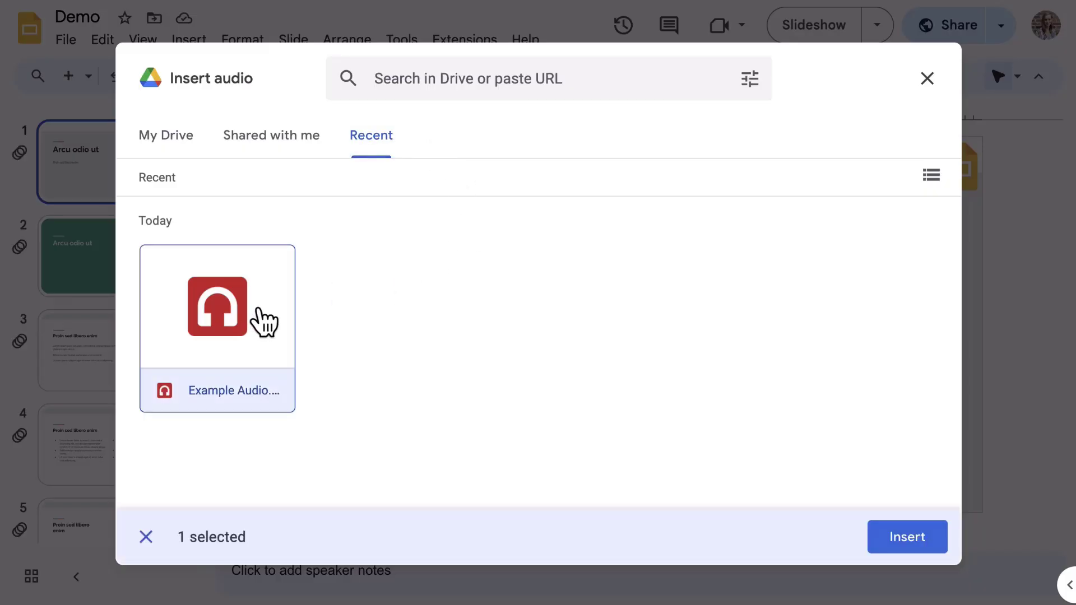
click(901, 537)
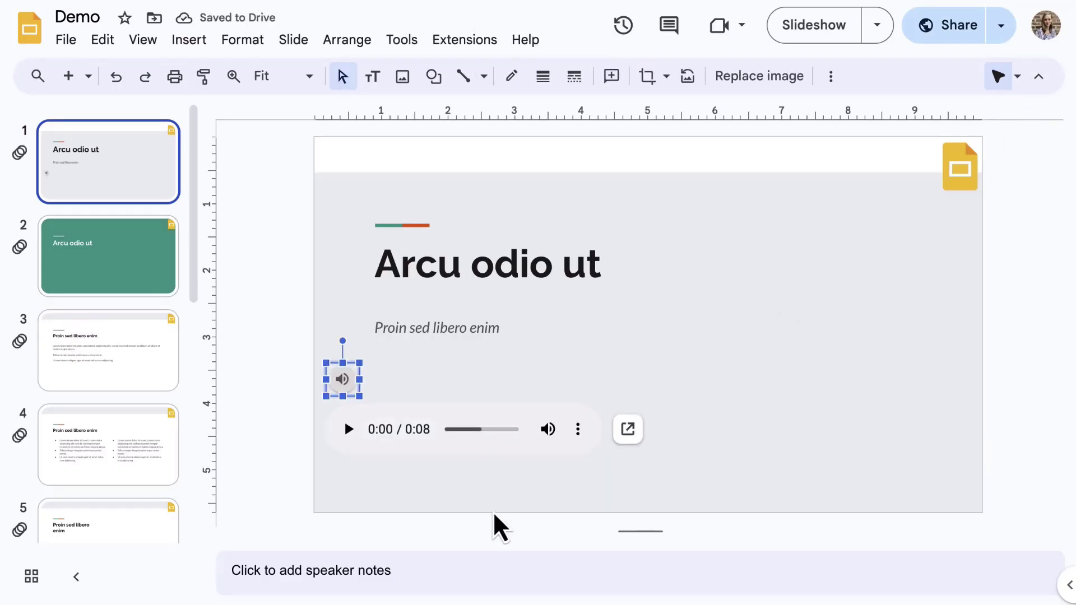
drag(325, 363, 492, 402)
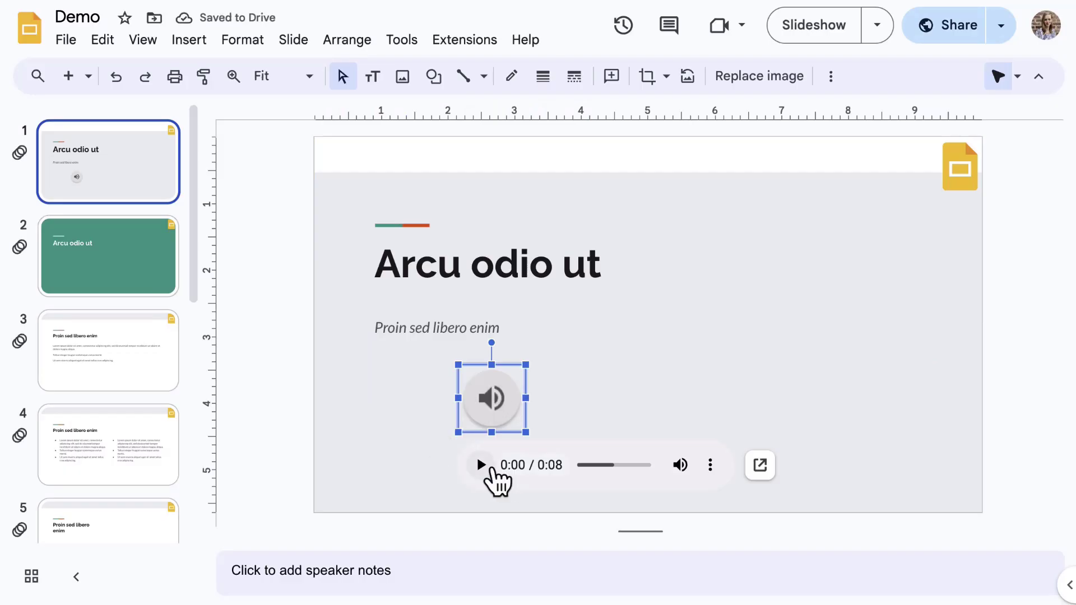
Test the clip's play, pause, mute and playback speed controls, then deselect it
click(483, 466)
click(490, 469)
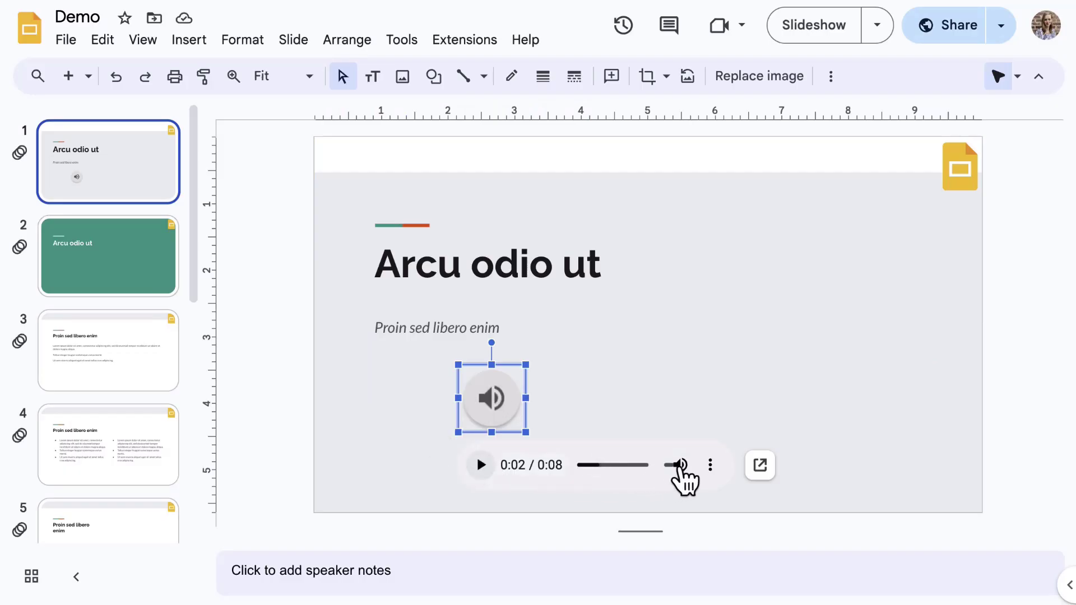
click(680, 466)
click(680, 466)
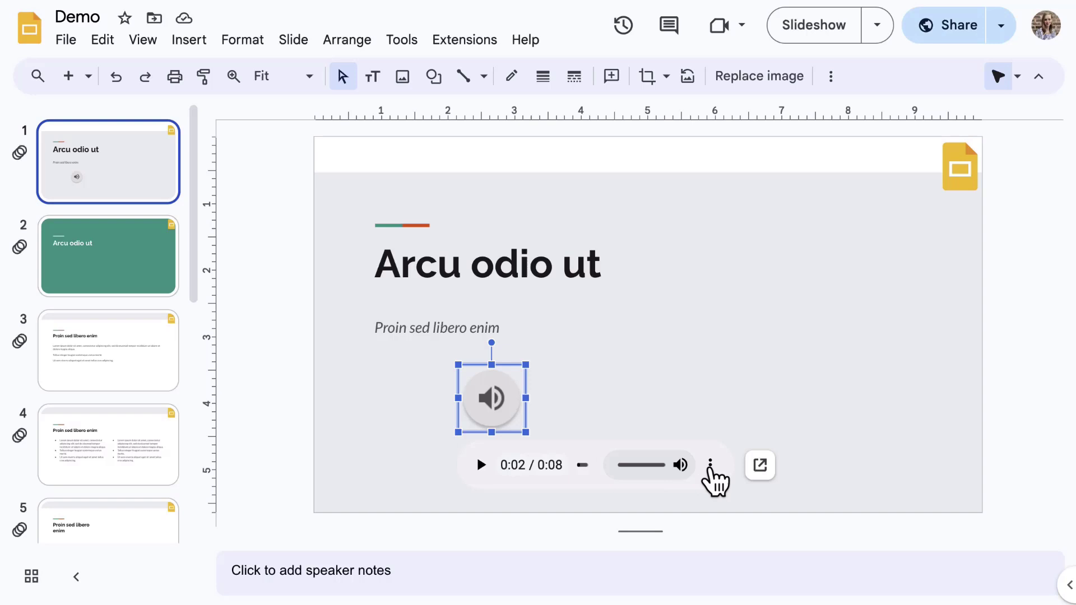
click(710, 466)
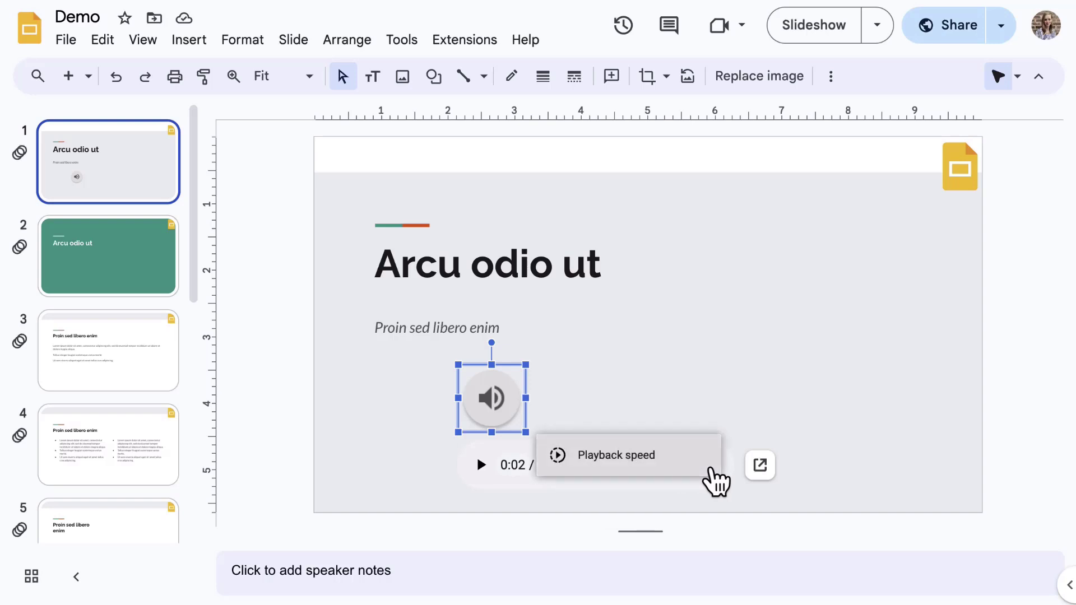
click(786, 435)
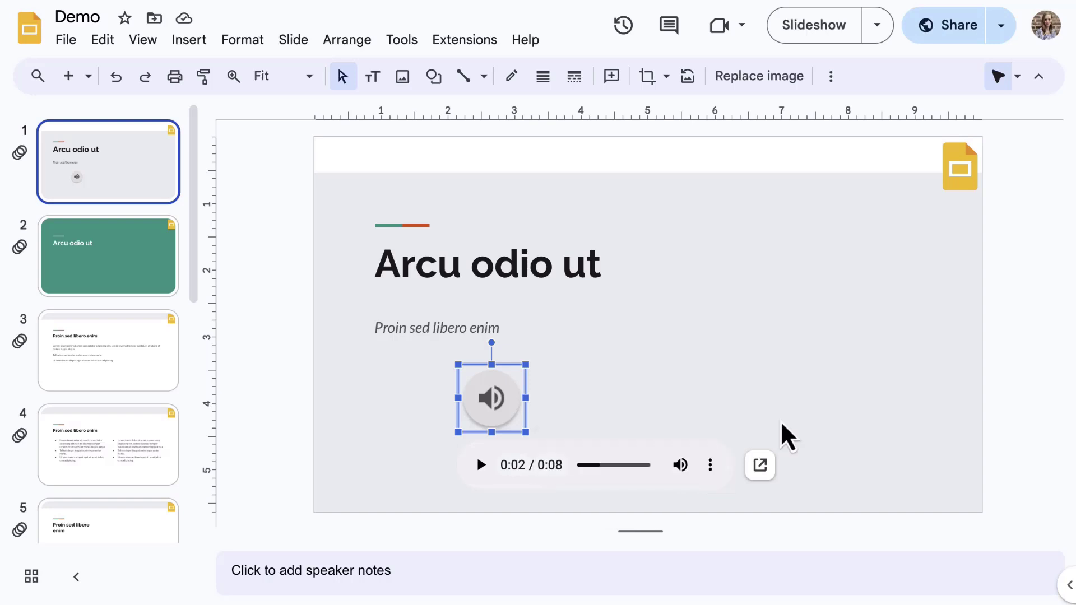
click(784, 436)
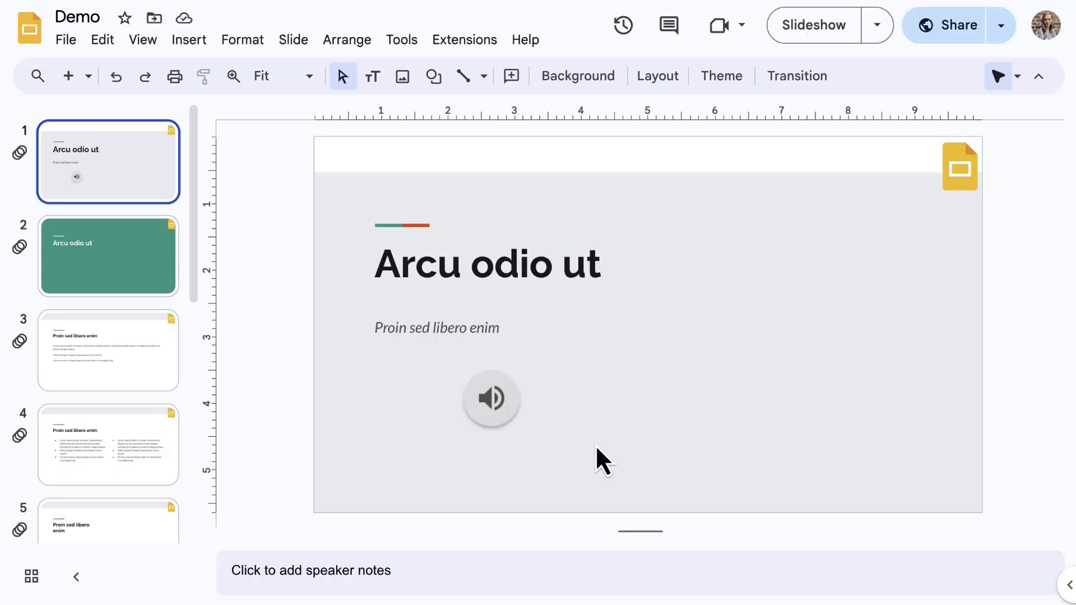
Turn on Drop shadow for the speaker icon in Format options, then bring up Replace image
click(506, 409)
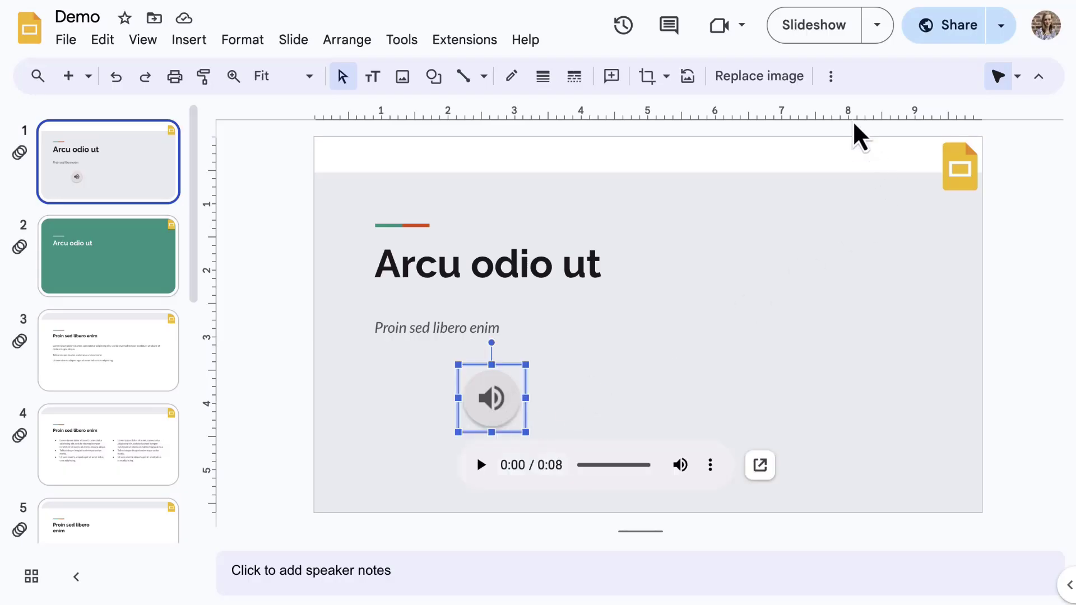
click(831, 78)
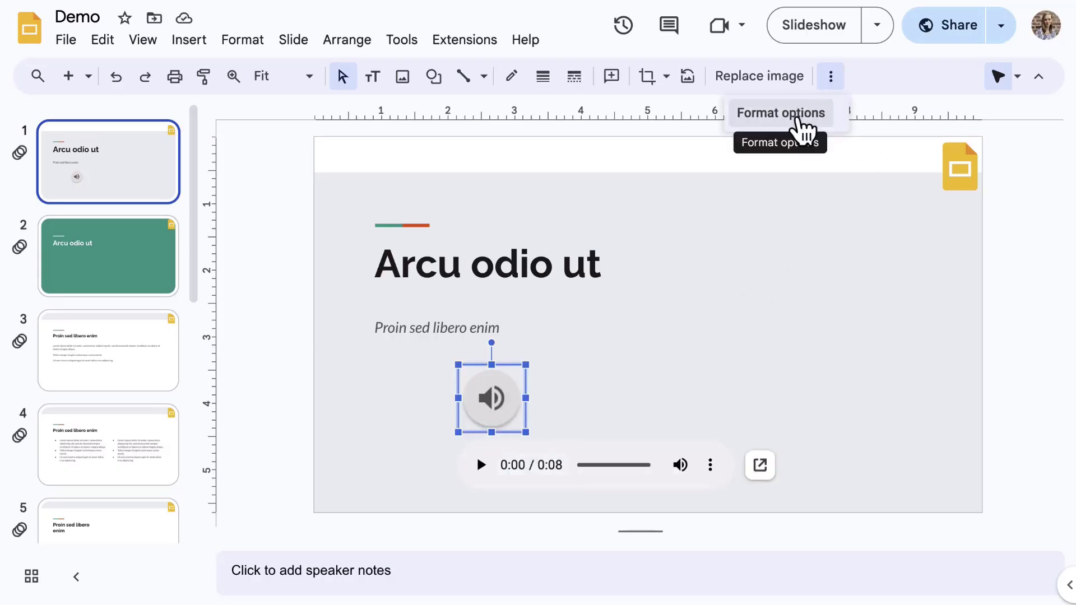
click(801, 115)
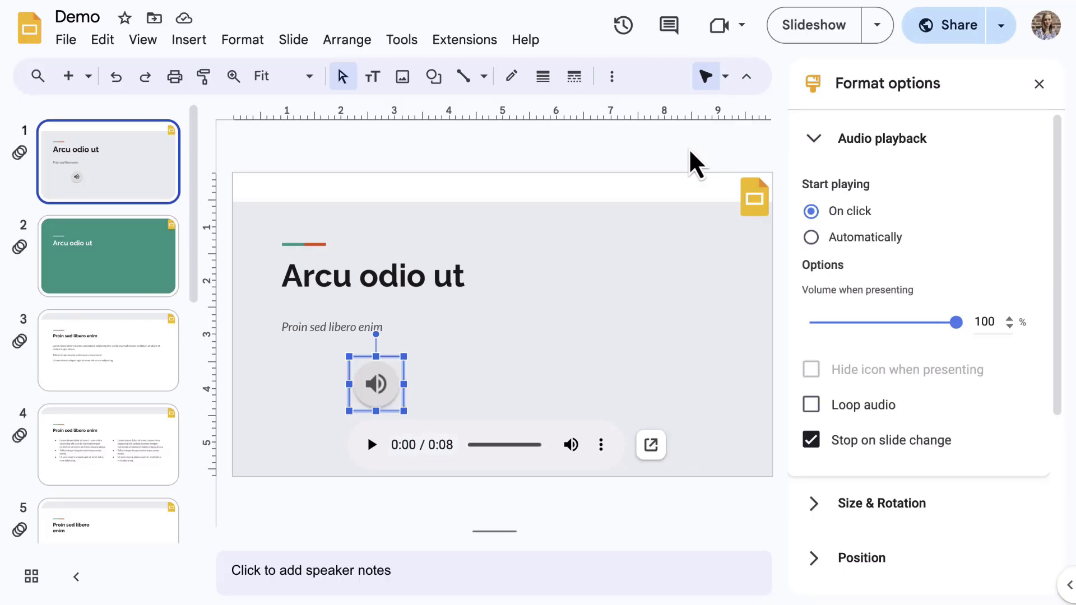
click(819, 147)
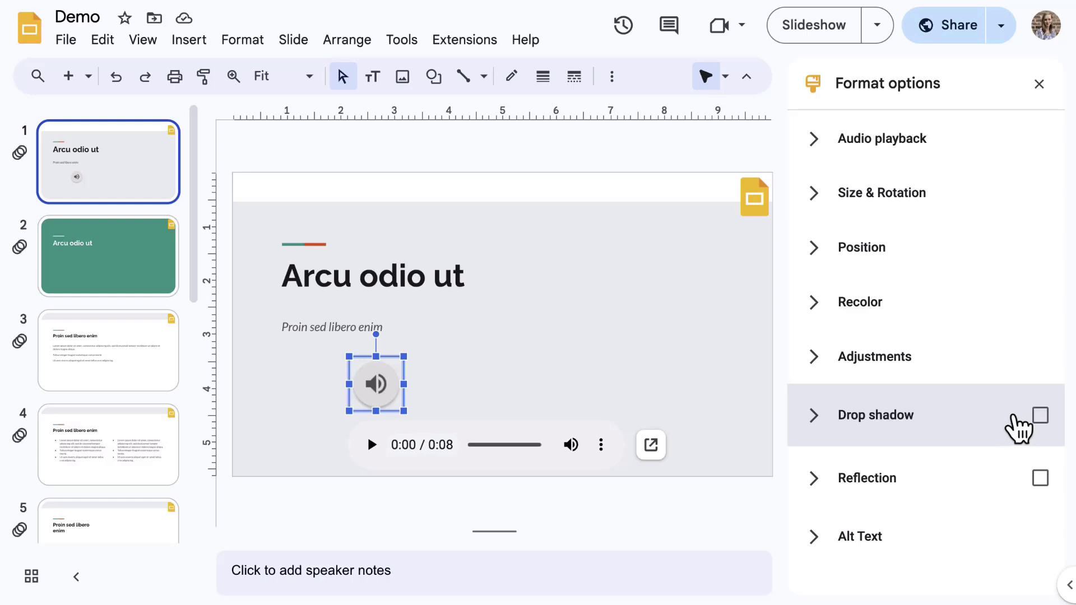
click(1038, 418)
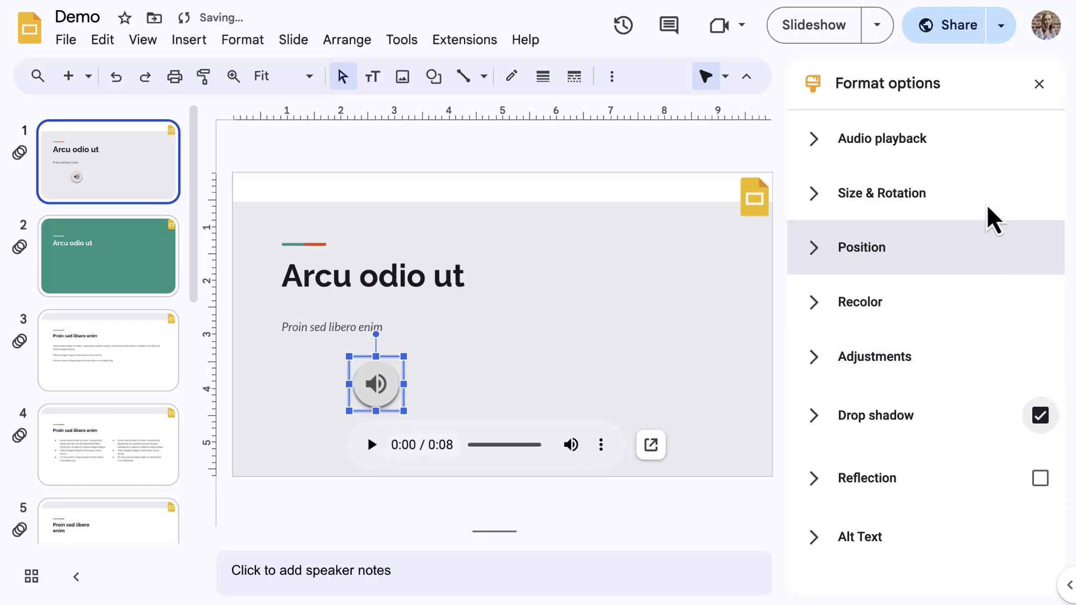
click(1038, 85)
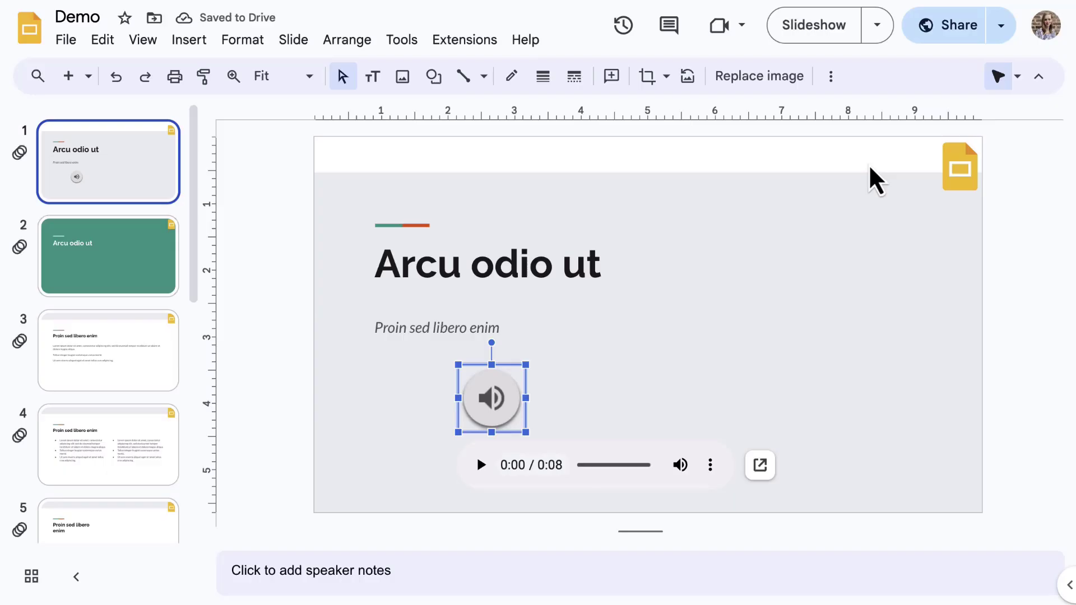
click(771, 78)
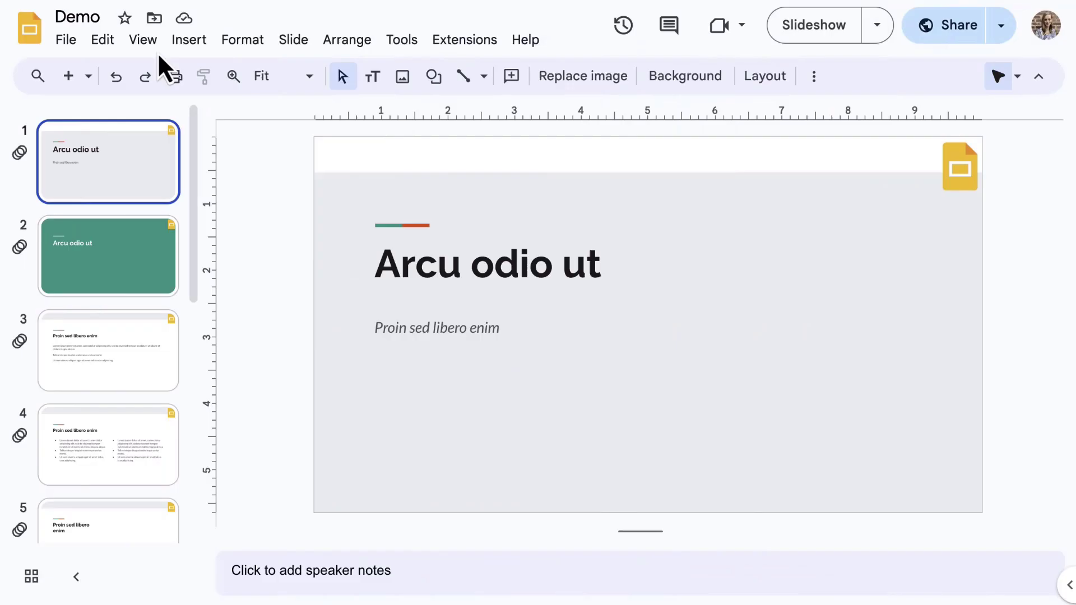
Search YouTube for 'simon sez it google' and insert the Google Sheets Basics Tutorial video
click(185, 43)
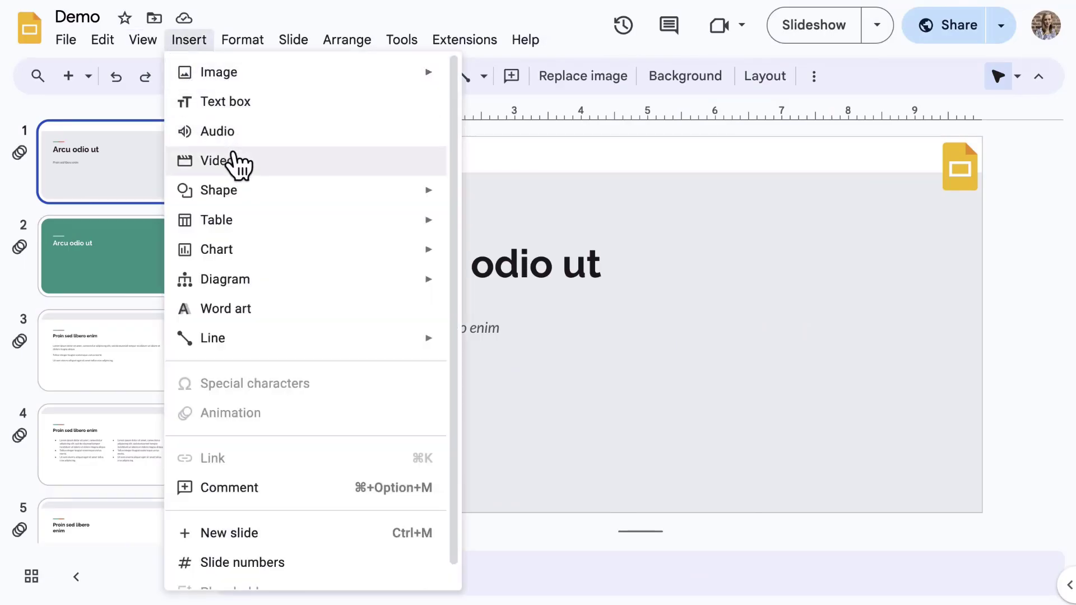
click(235, 163)
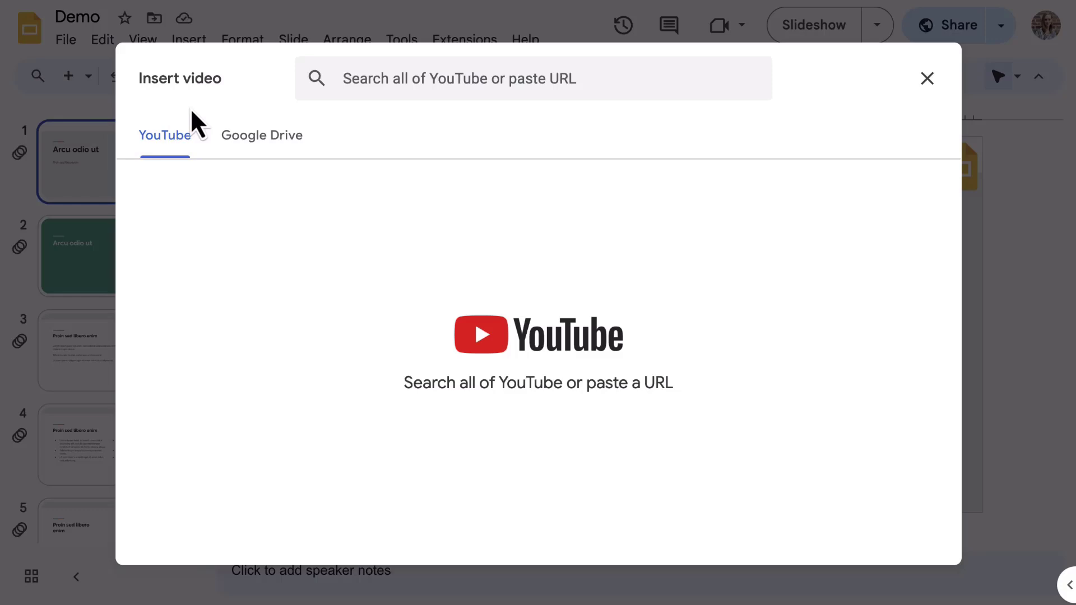
click(357, 91)
text(simon set)
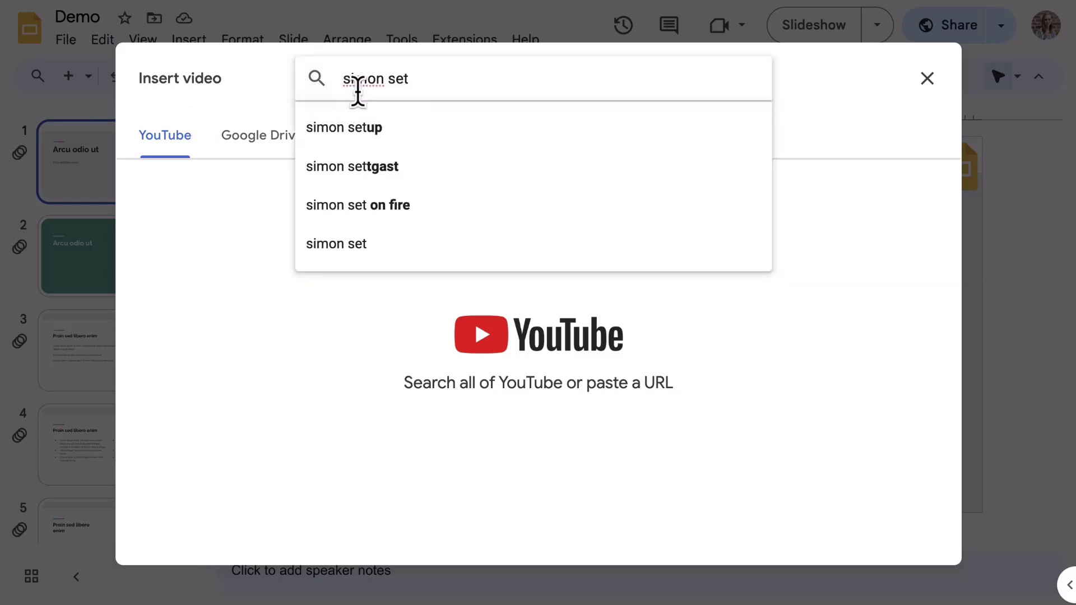
key(BackSpace)
text(z it google)
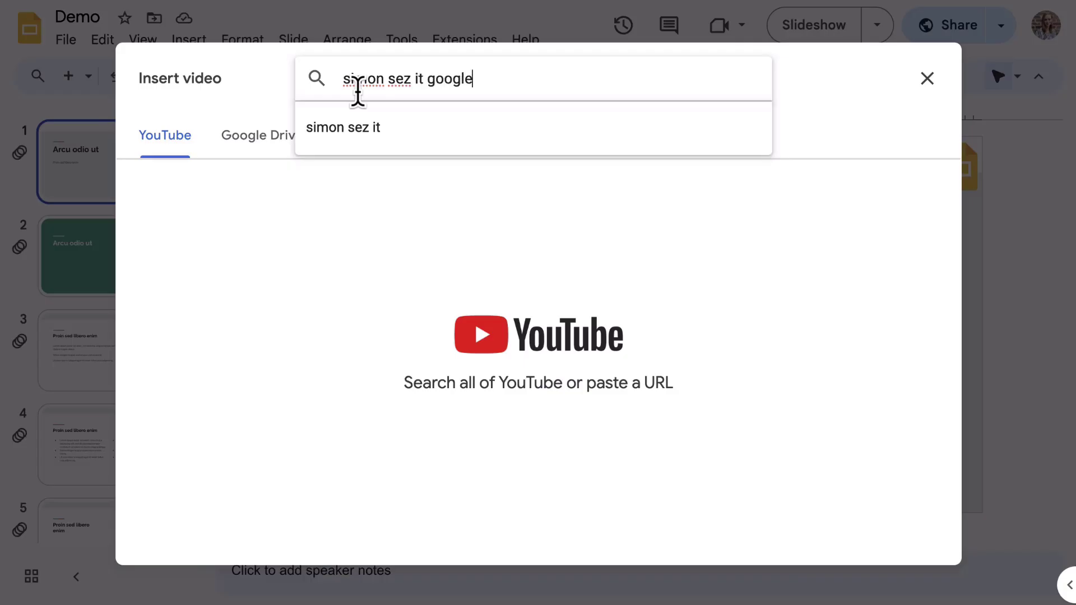
key(Return)
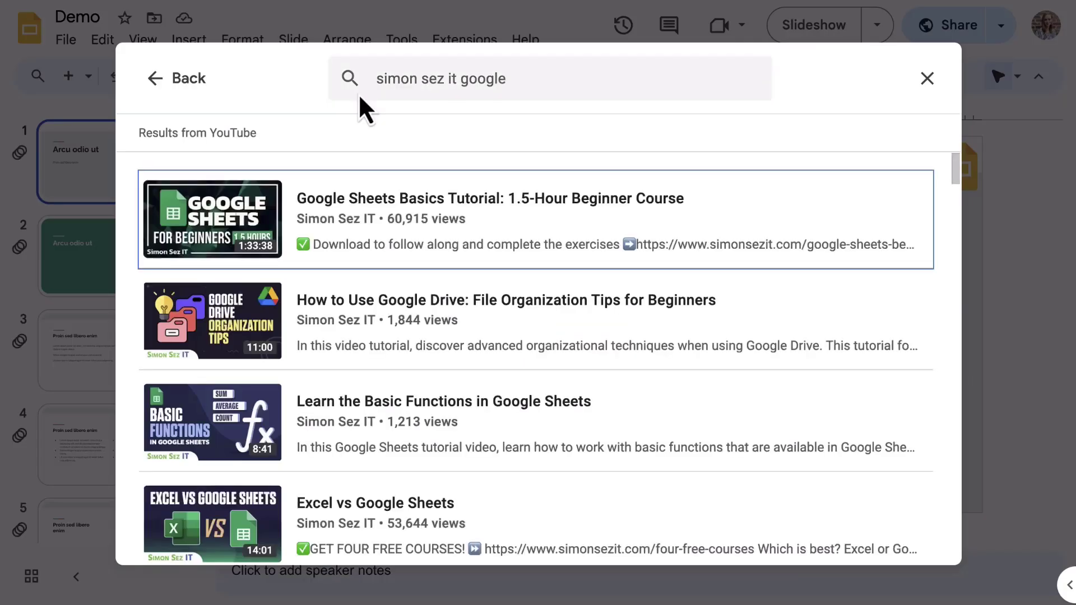
click(457, 221)
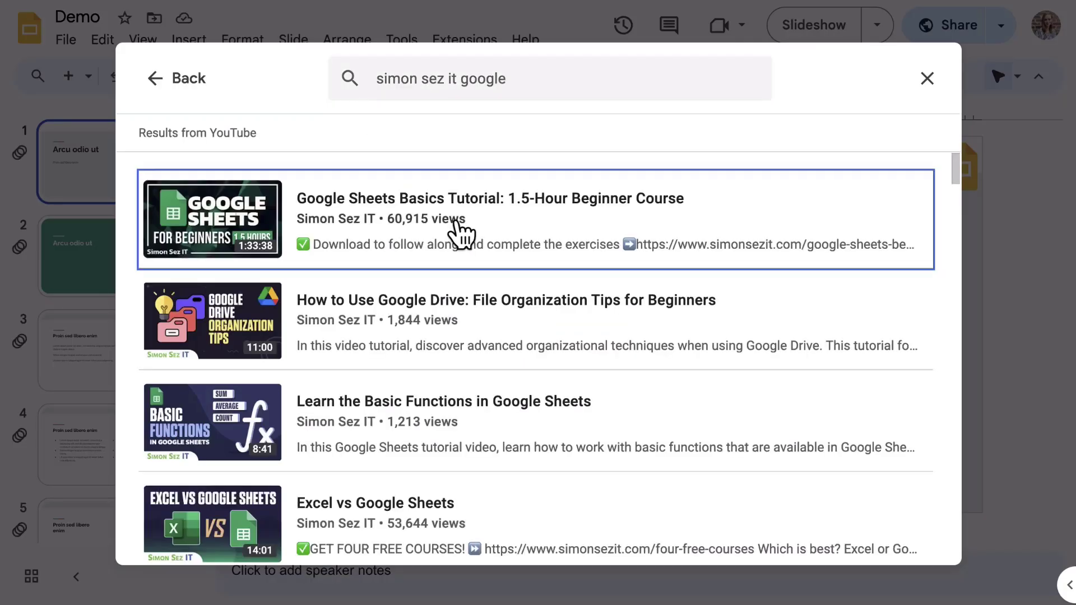
click(889, 539)
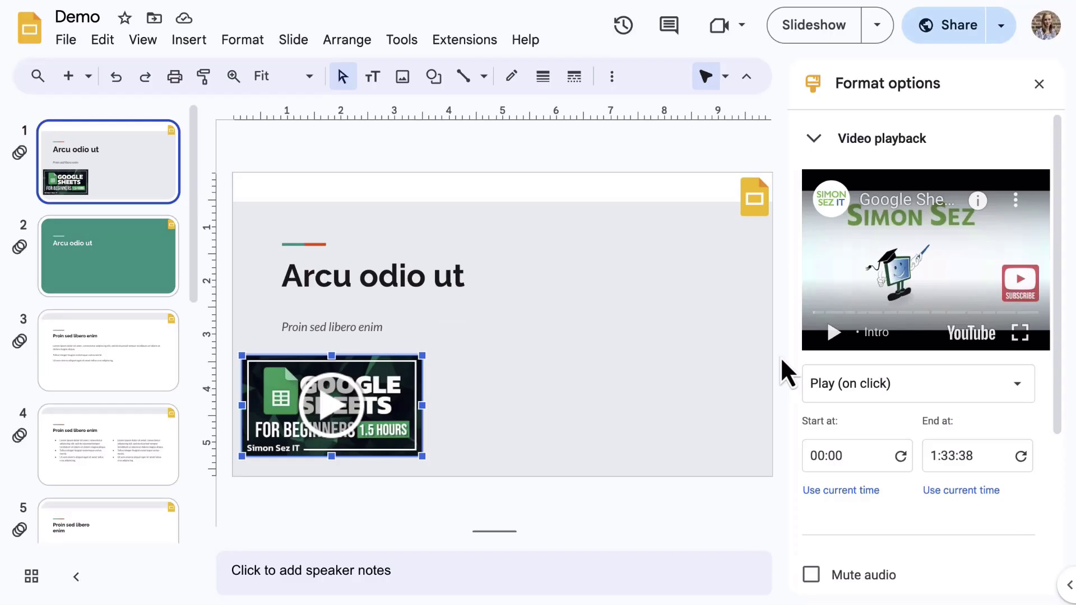
Enlarge the video and move it to the right side of the slide
drag(412, 368, 499, 313)
drag(368, 336, 604, 332)
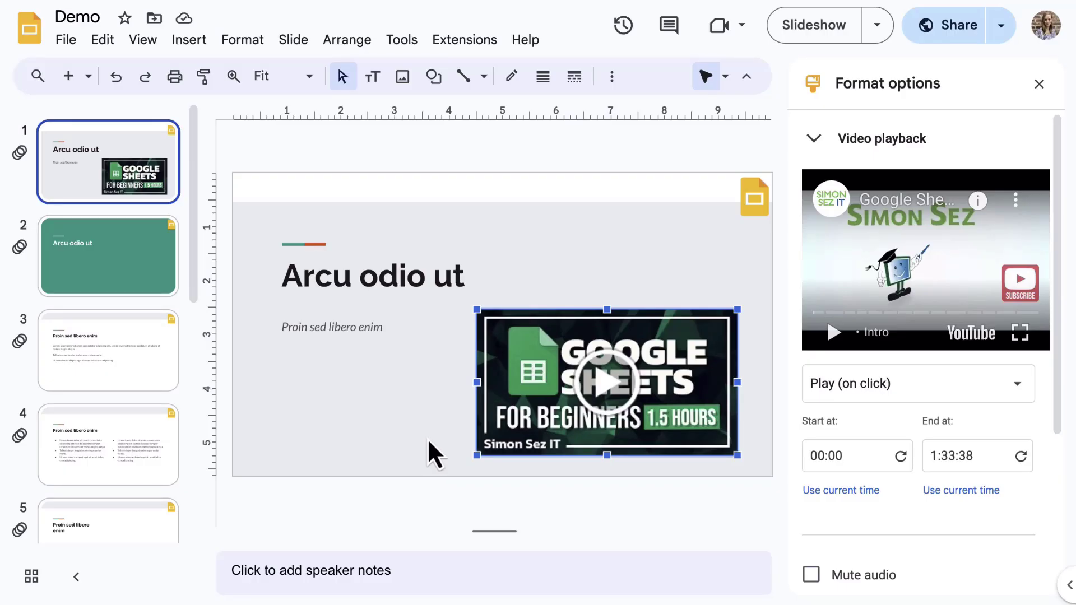
click(612, 76)
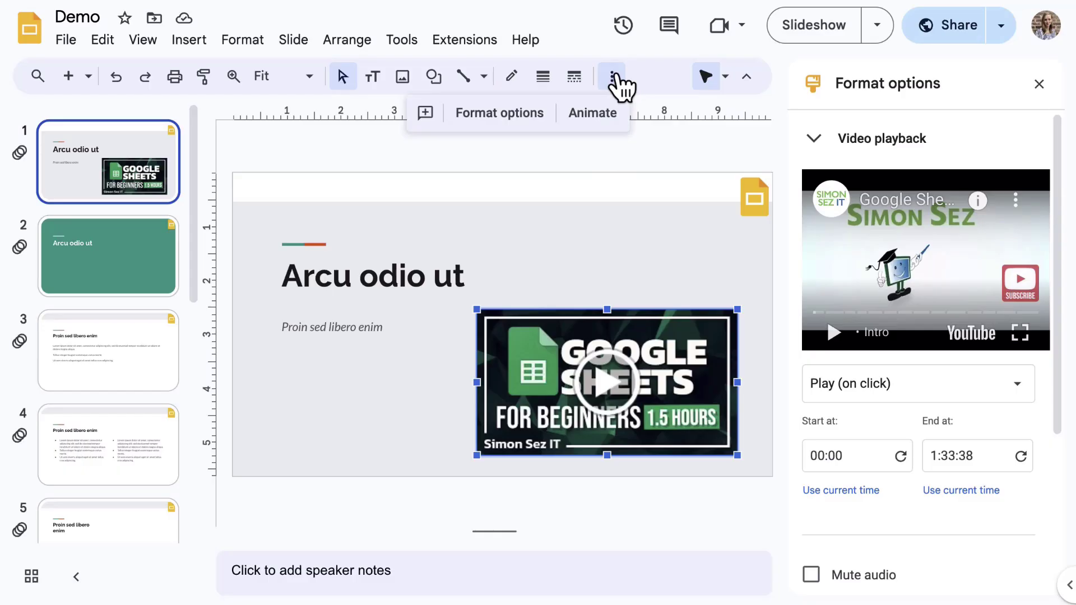
click(613, 77)
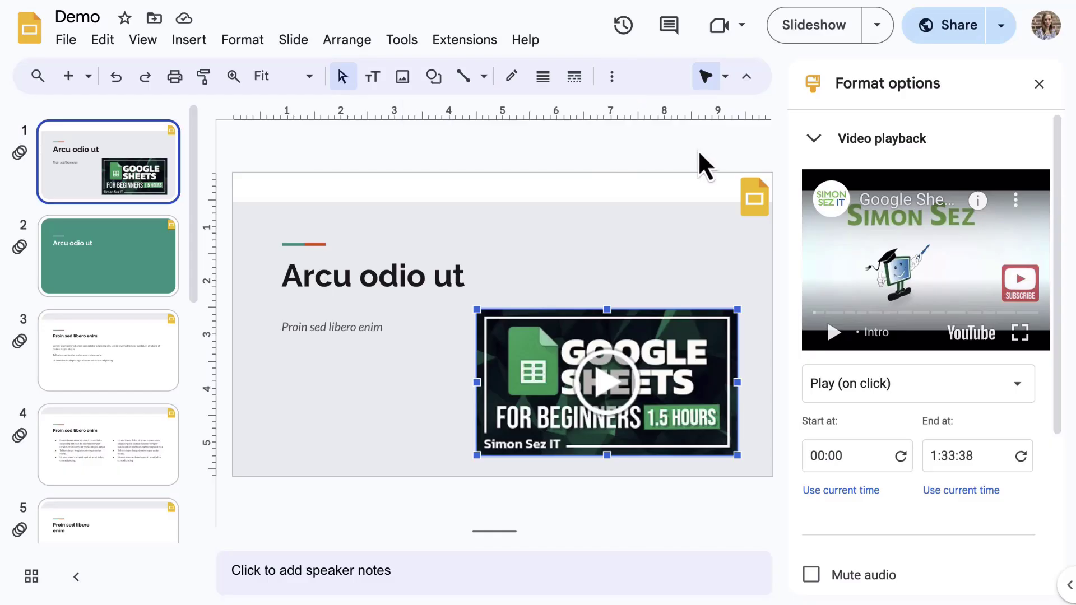
In Format options, keep video playback on click and turn on a drop shadow
scroll(796, 364, down, 1)
click(812, 348)
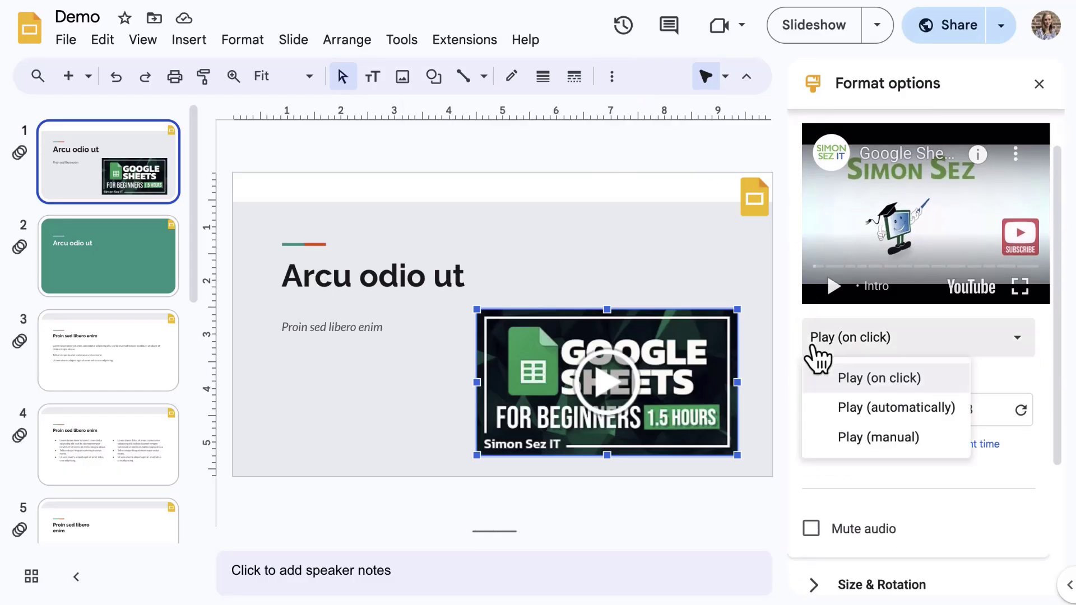
click(812, 349)
scroll(812, 211, up, 1)
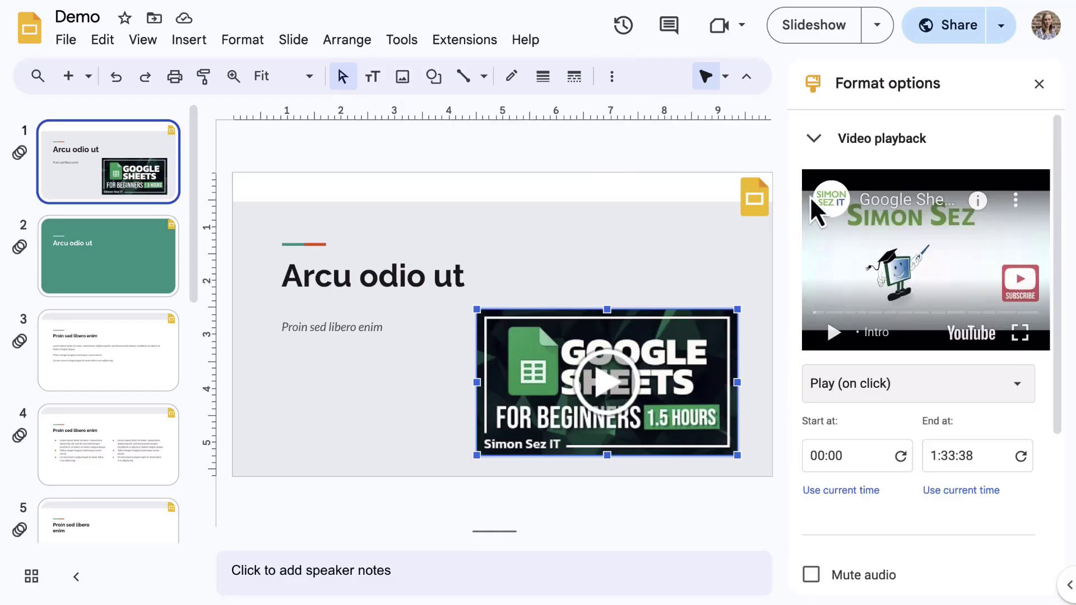
click(814, 140)
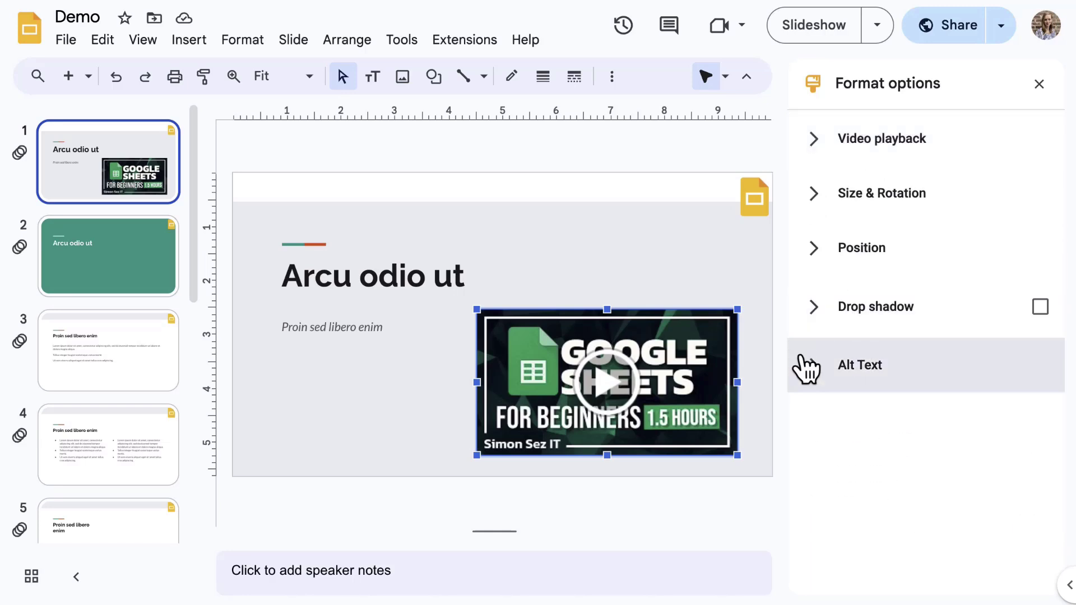
click(1040, 307)
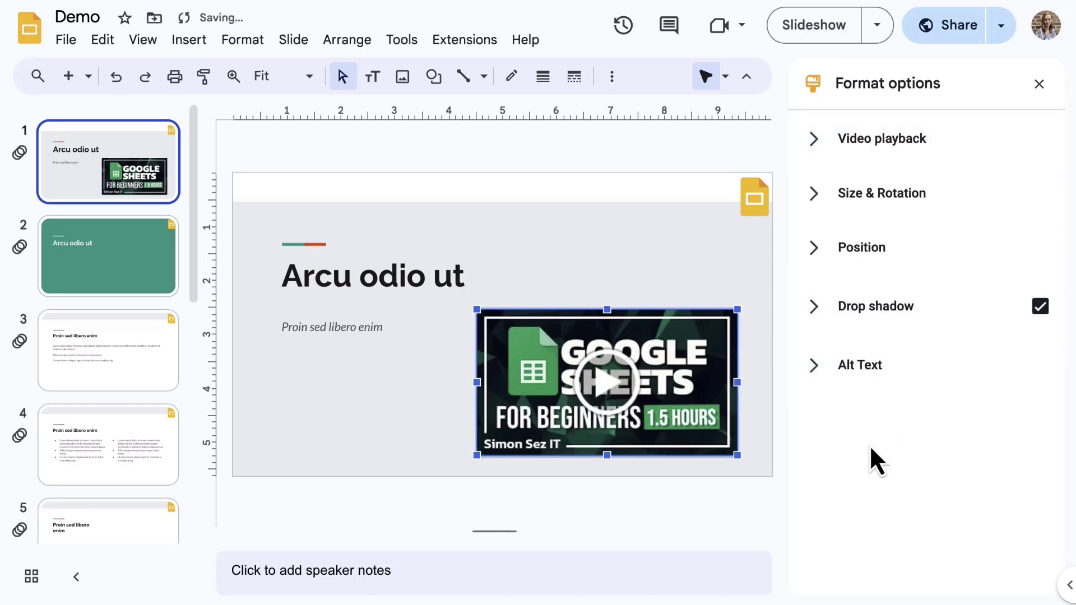
Close the Format options panel
click(1039, 84)
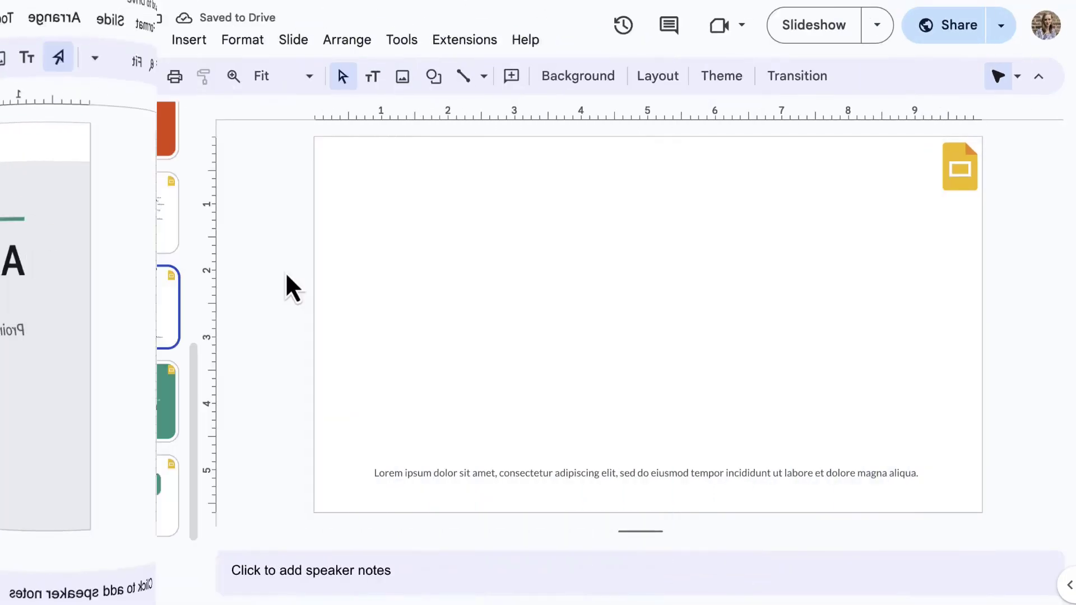
Insert a 3x3 table and raise its top edge to make it taller
click(197, 42)
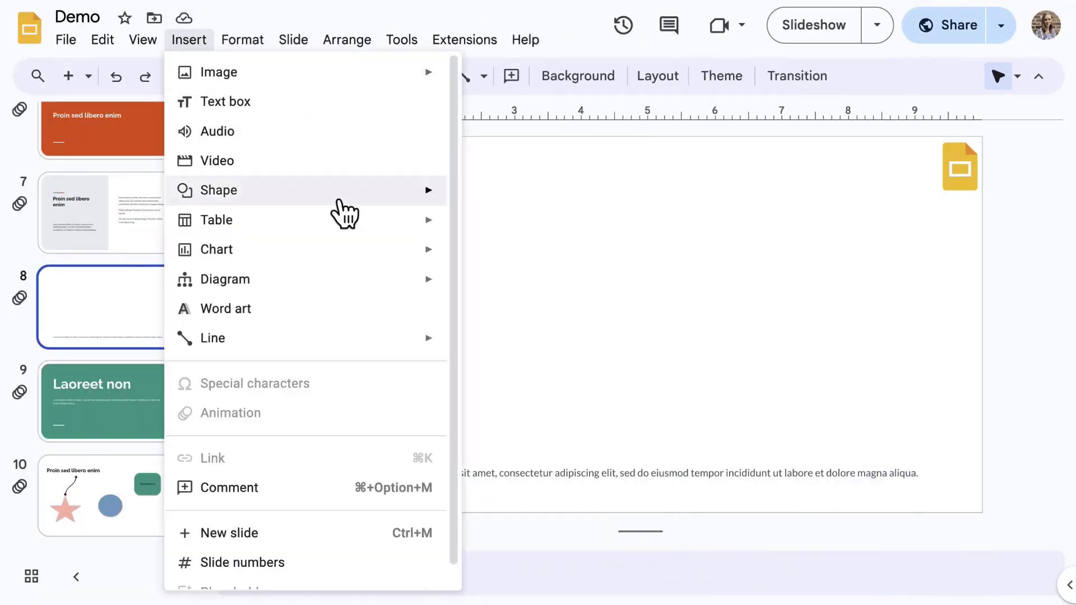
mouse_move(368, 222)
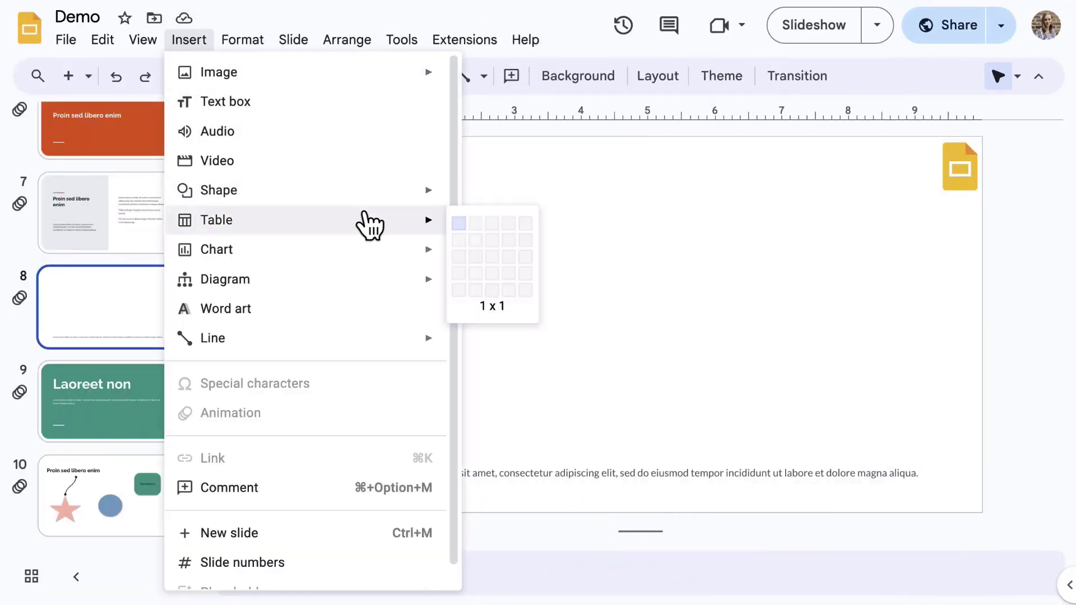
click(493, 263)
drag(663, 282, 665, 252)
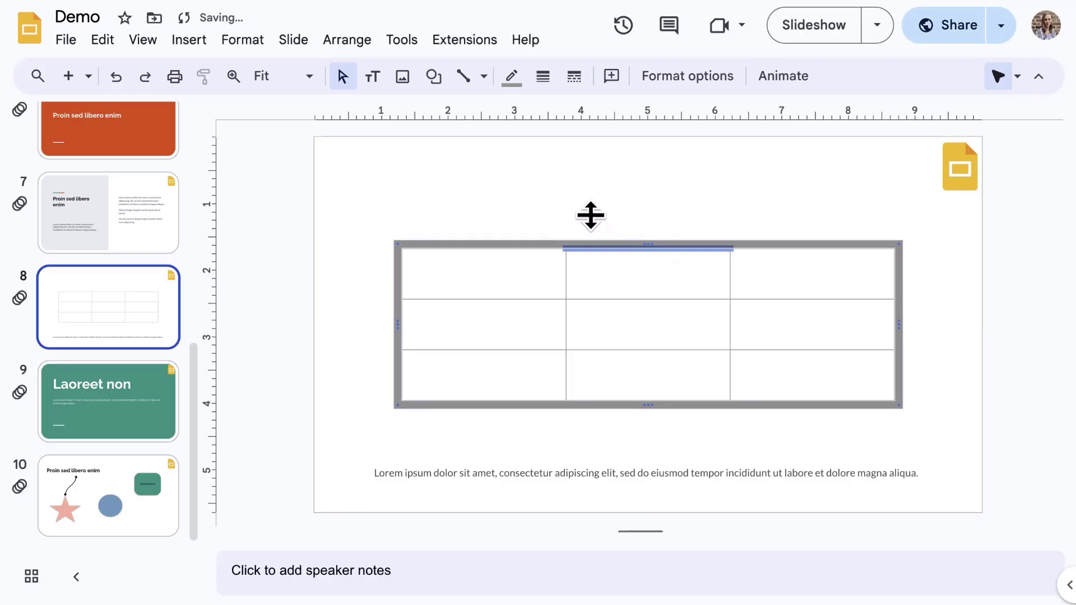
click(654, 247)
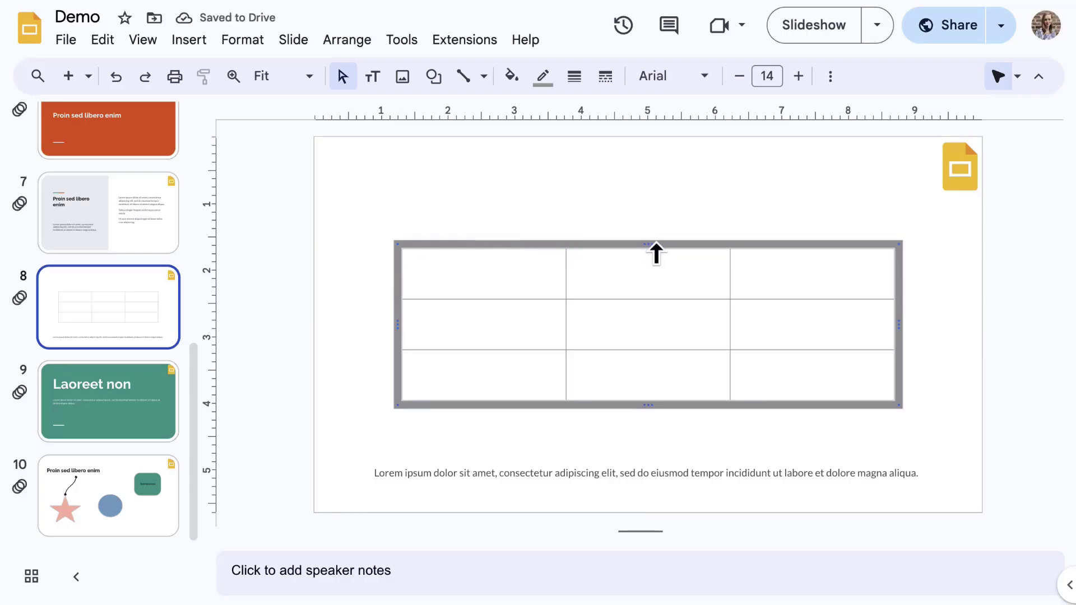
key(Return)
Give the first cell a green border and type 'Example' in it
click(831, 77)
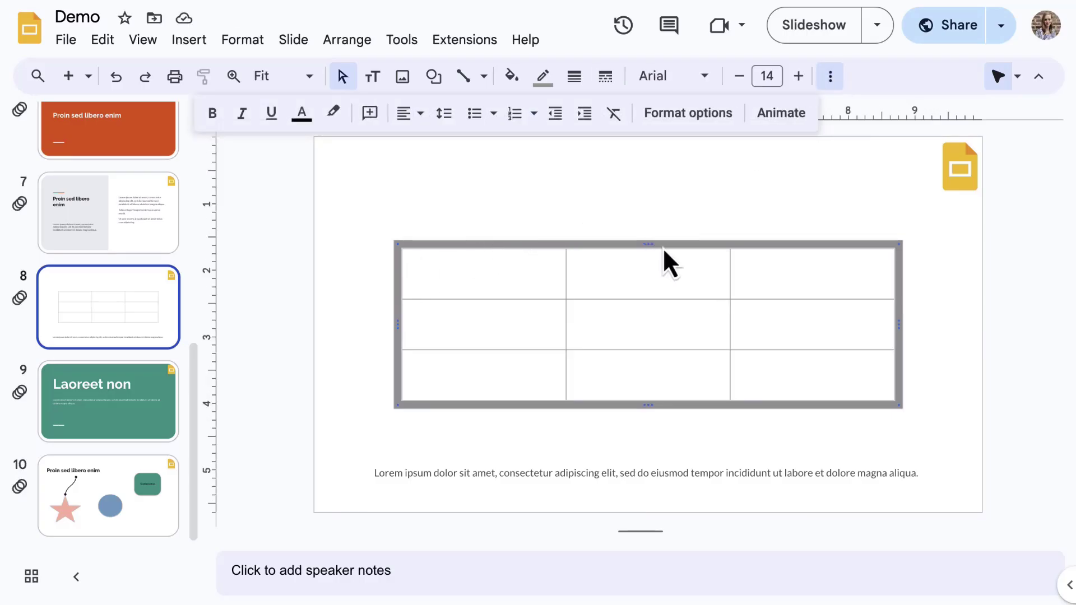
click(567, 275)
key(shift+Tab)
click(543, 76)
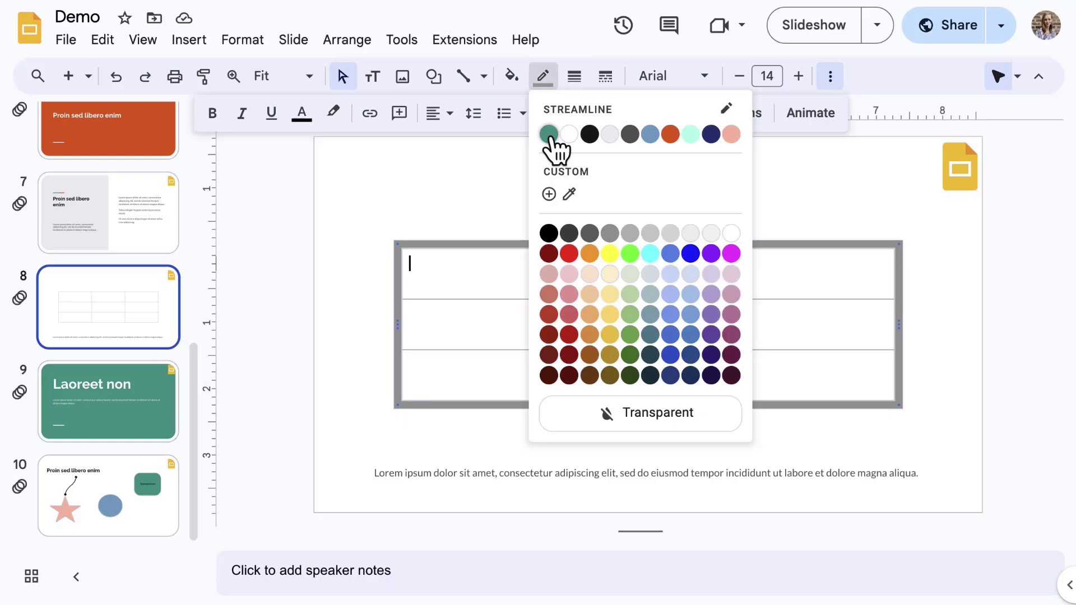
click(550, 137)
text(Example)
Review the table's Text fitting settings in Format options, then close the panel
click(830, 77)
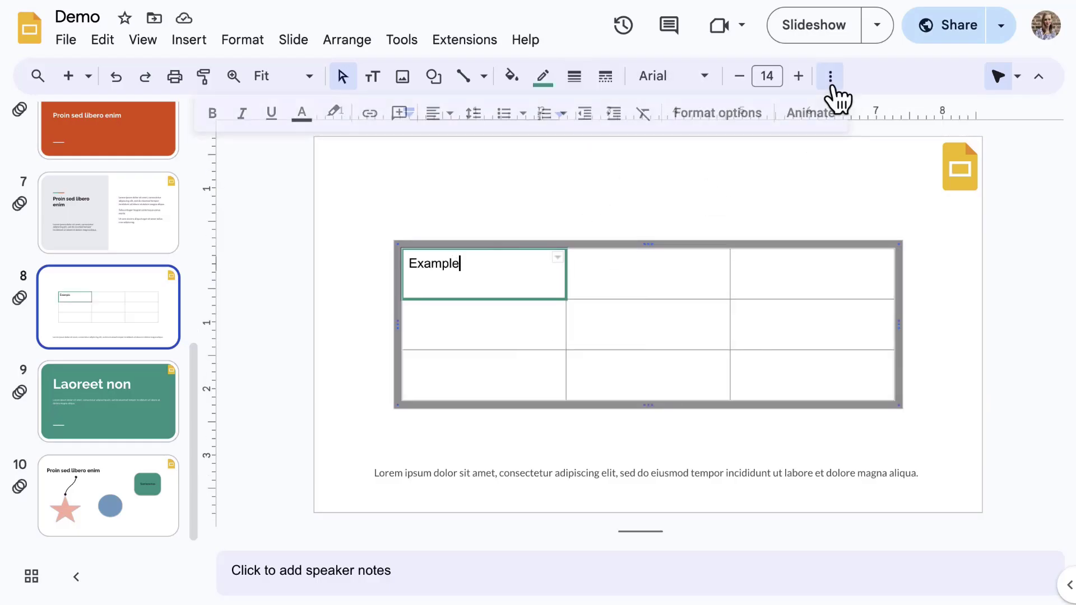
click(715, 119)
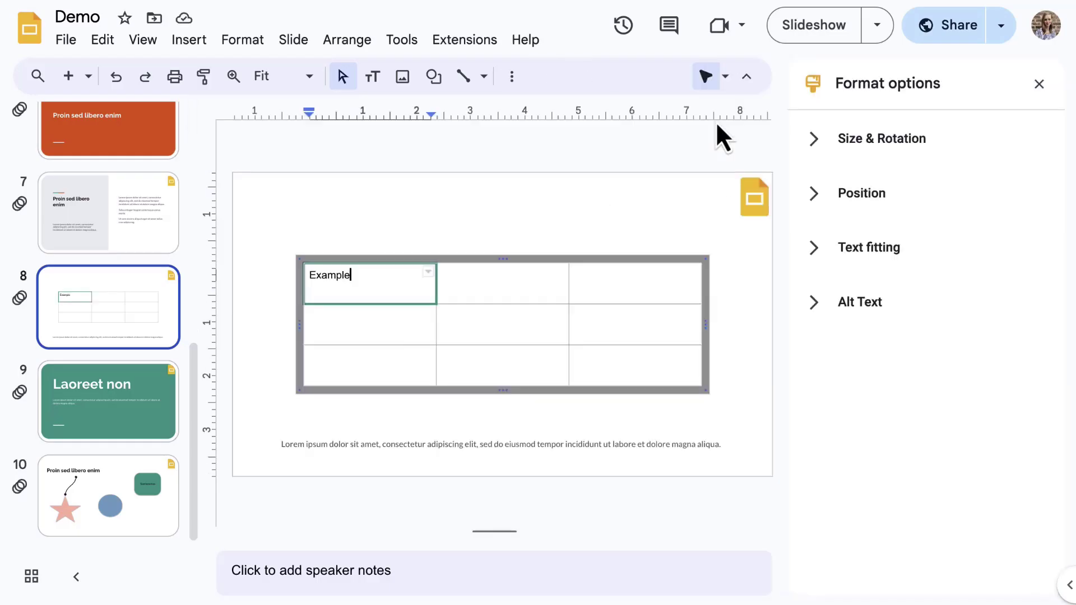
click(820, 249)
scroll(826, 257, down, 3)
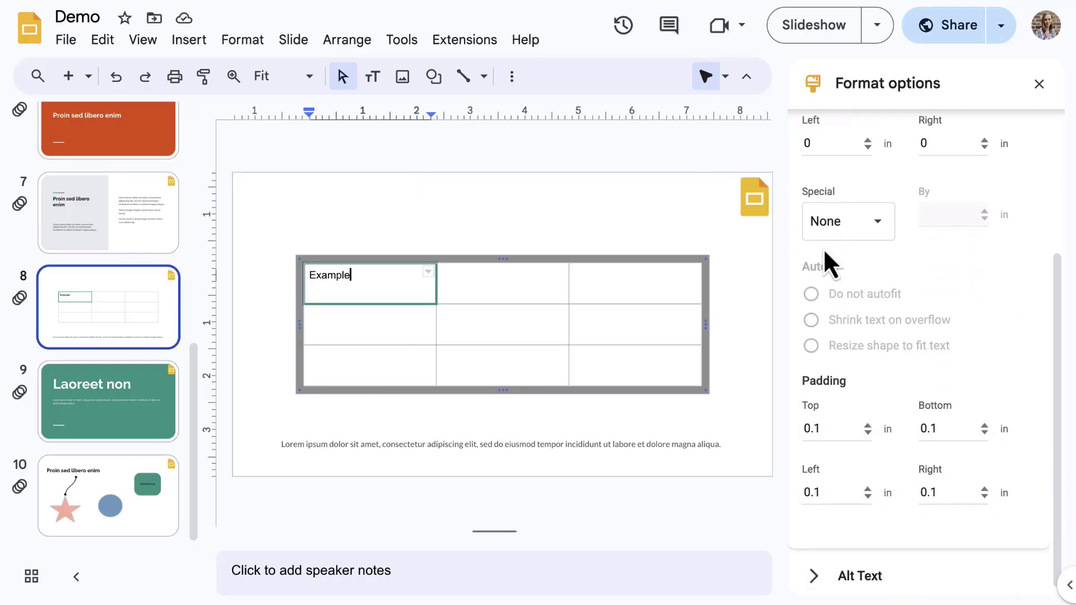
scroll(823, 248, up, 4)
click(824, 244)
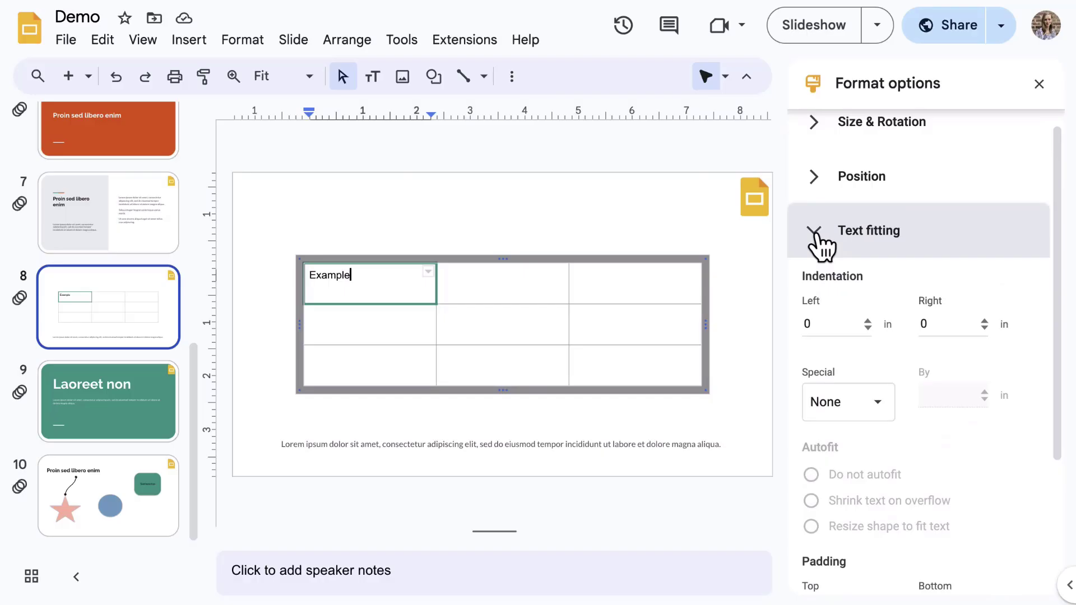
click(1040, 84)
Deselect the table by clicking outside it
click(995, 241)
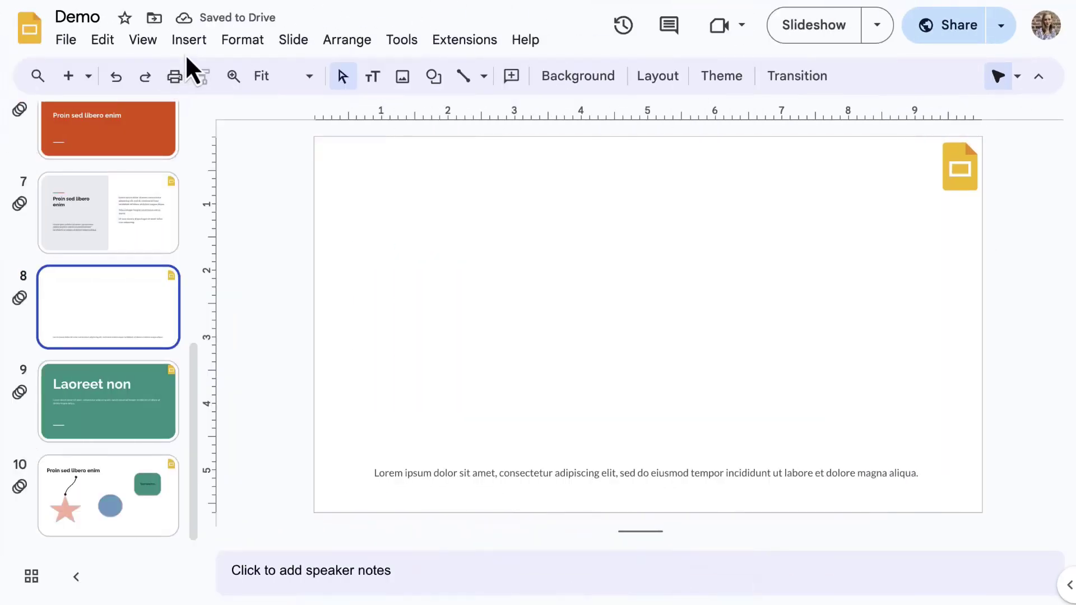
Insert a bar chart, view its linked options, then delete the chart from slide 8
click(189, 43)
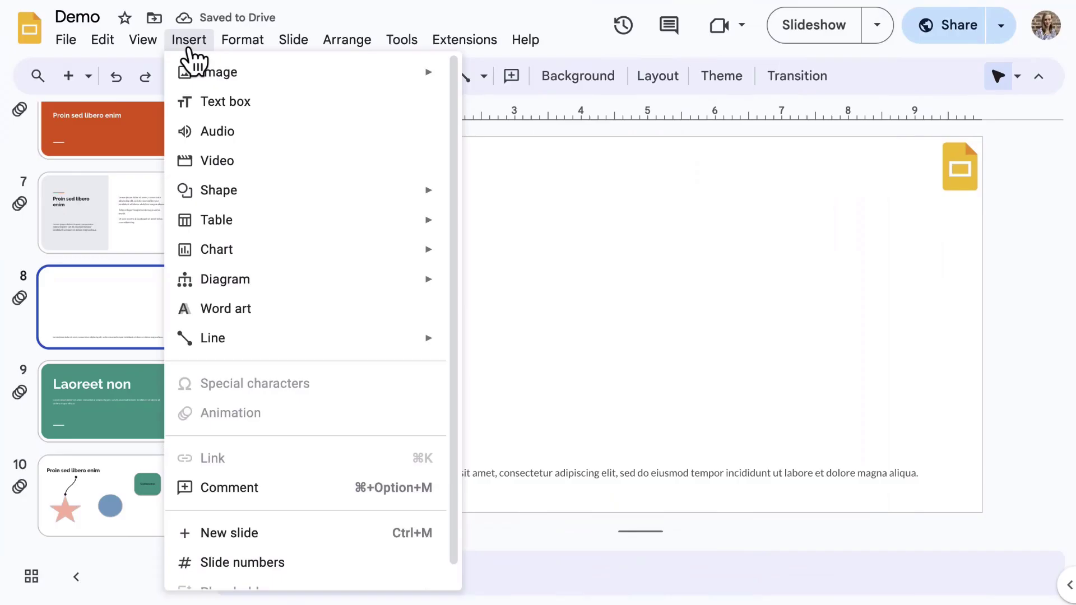
mouse_move(396, 253)
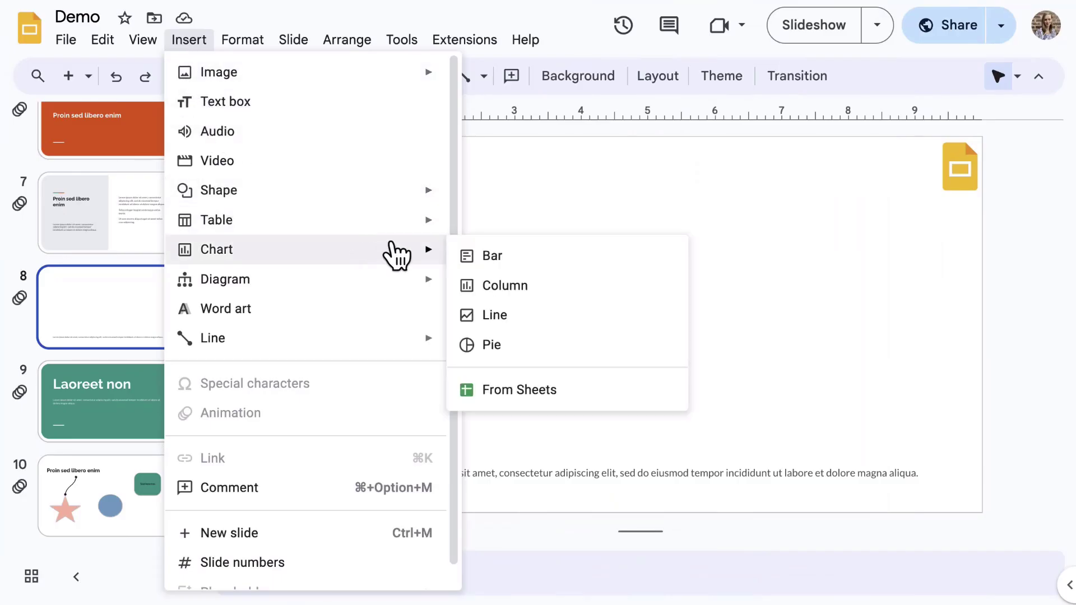
click(529, 261)
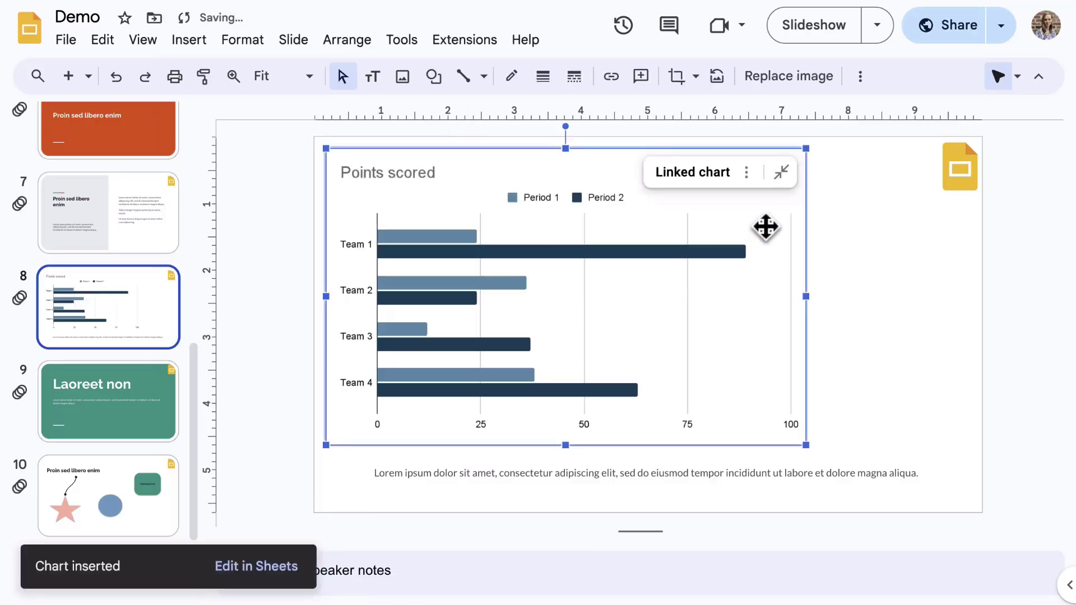
click(746, 174)
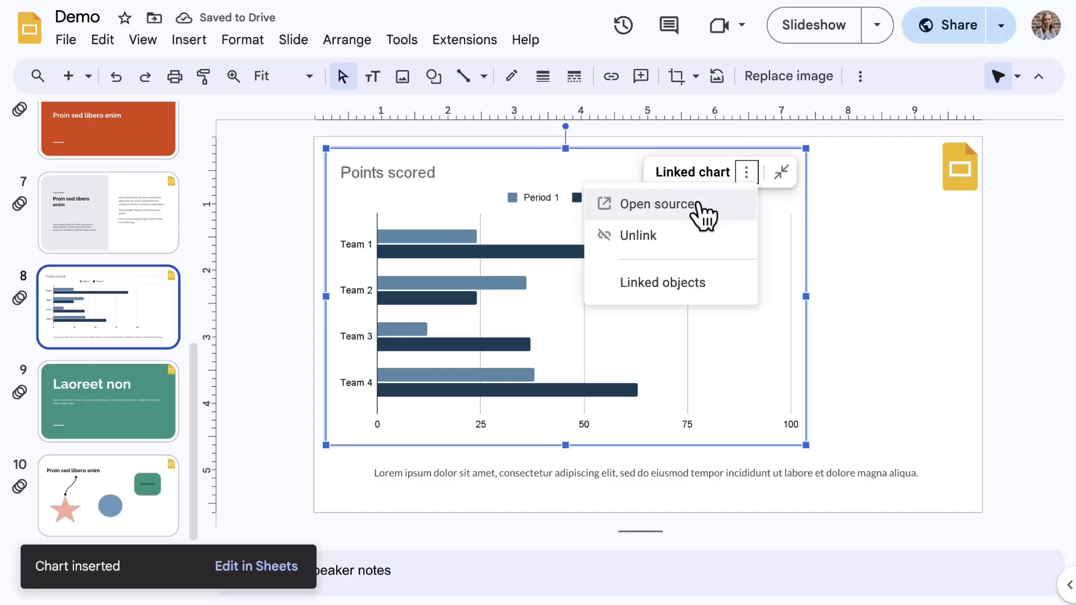
click(250, 290)
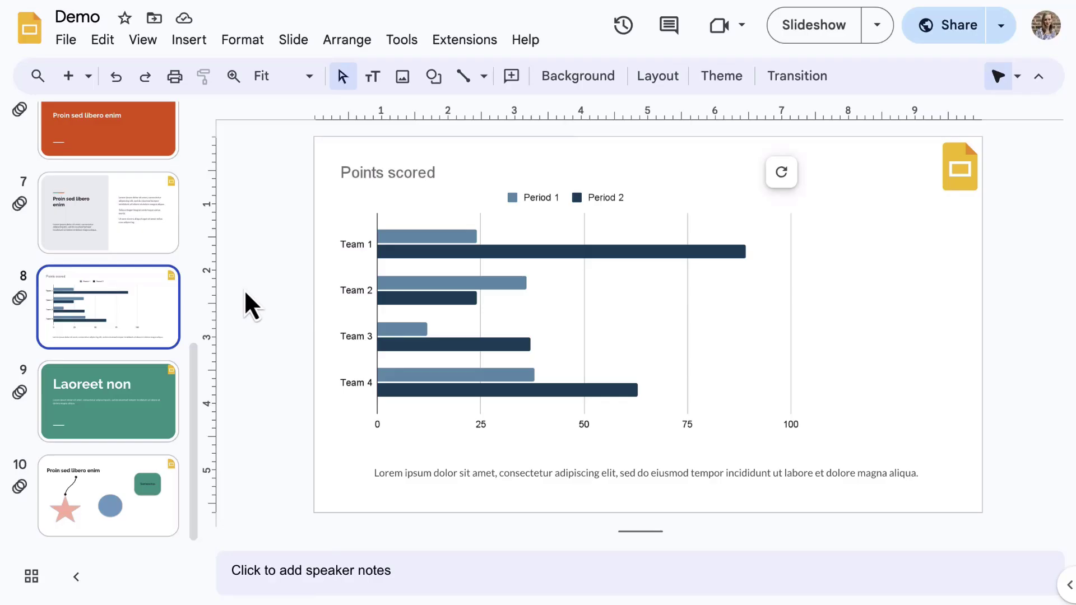
click(452, 212)
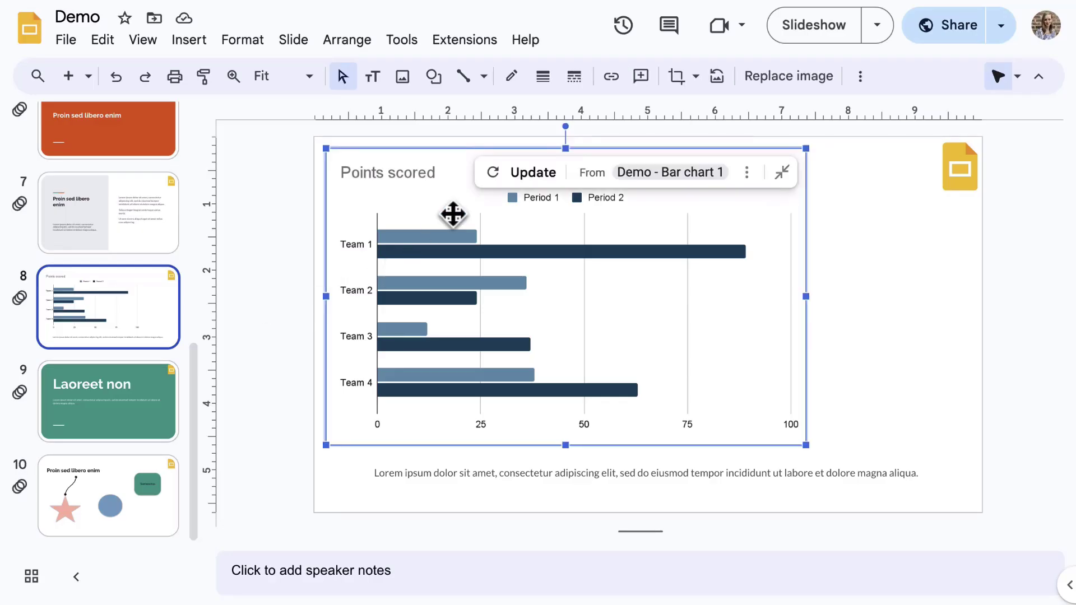
key(Delete)
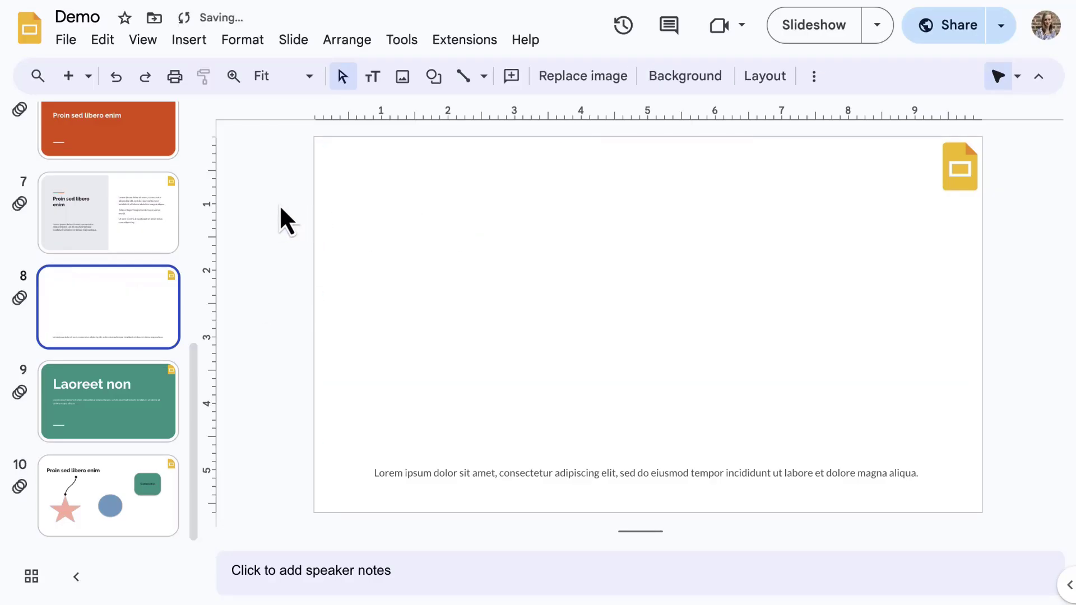
Import the Points scored chart from 'Demo - Bar chart 1' as a linked chart
click(189, 40)
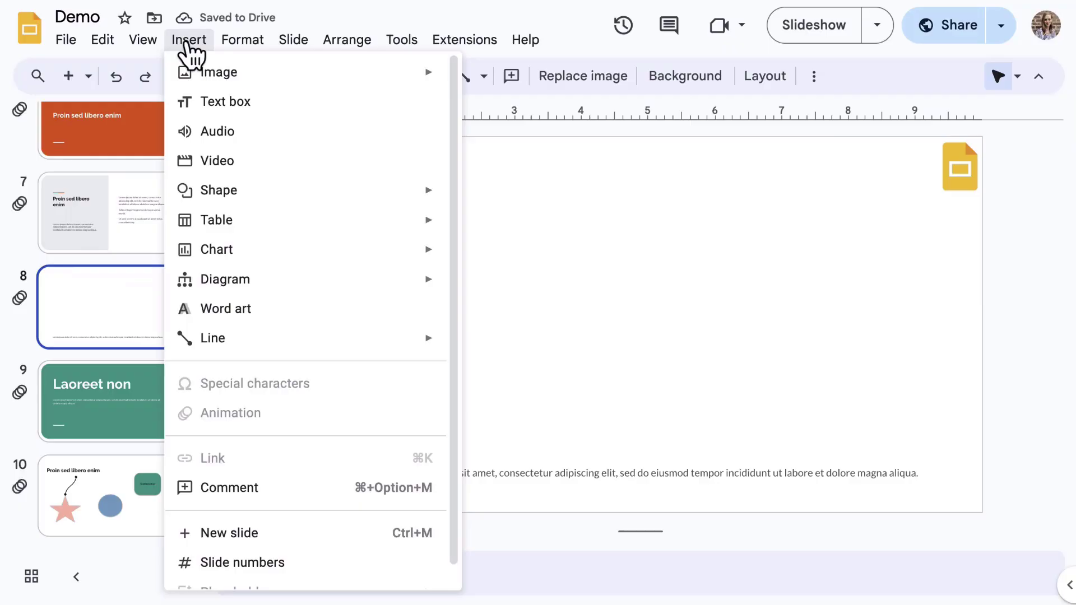
mouse_move(363, 261)
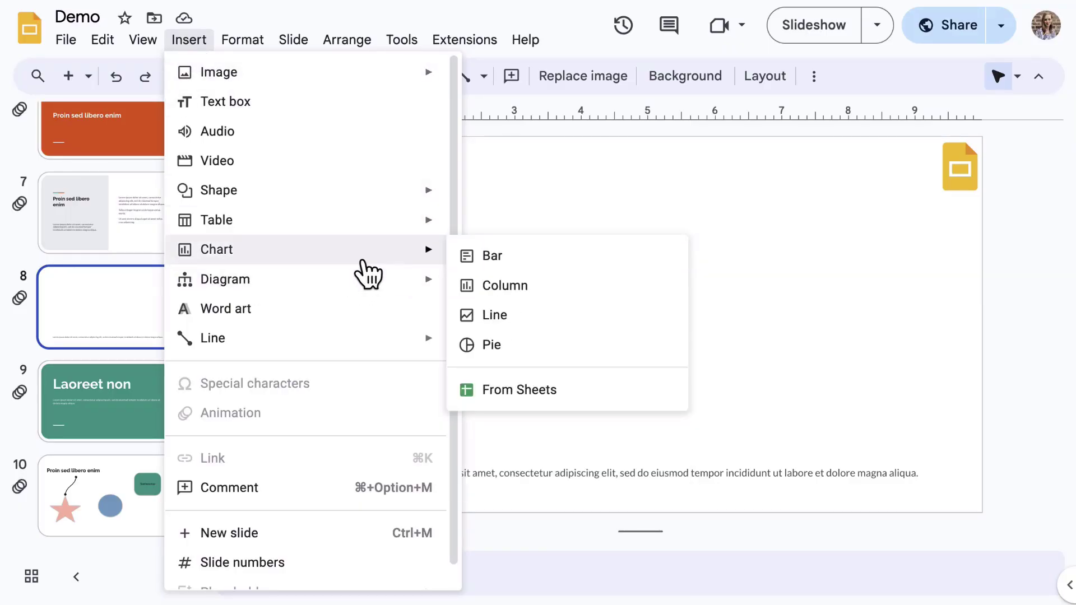
click(538, 390)
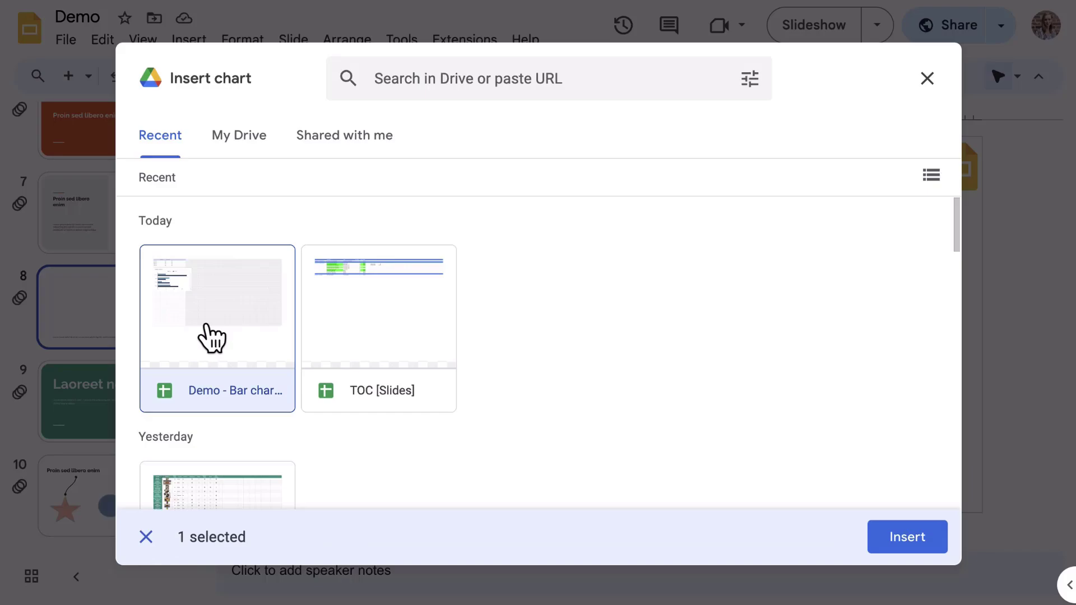
click(908, 538)
click(597, 348)
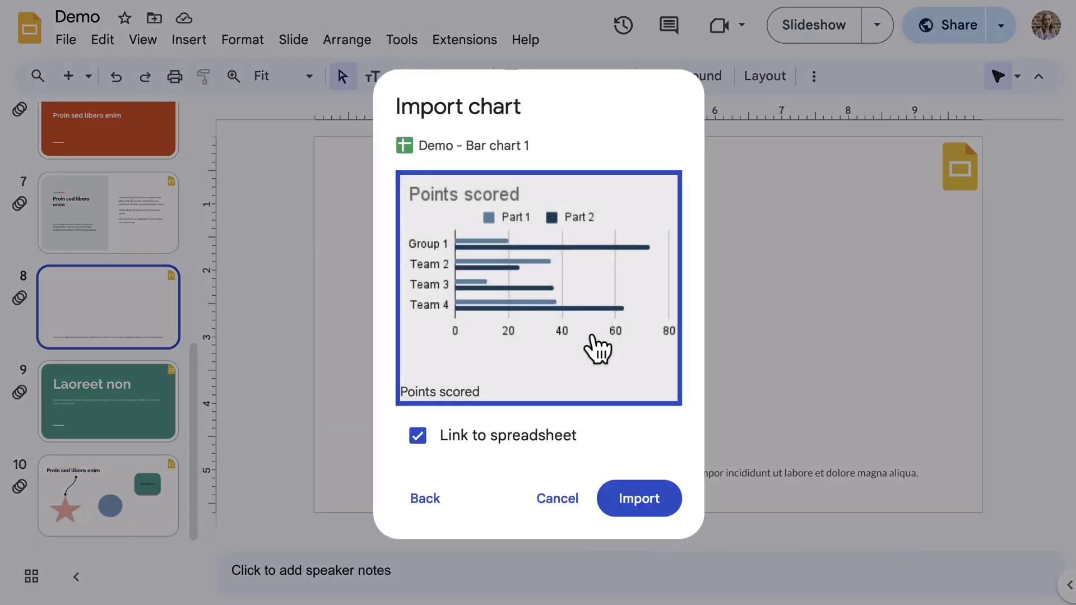
click(646, 502)
Shrink the chart and move it toward the slide centre, then show the border thickness choices
drag(805, 150, 700, 219)
drag(536, 329, 667, 335)
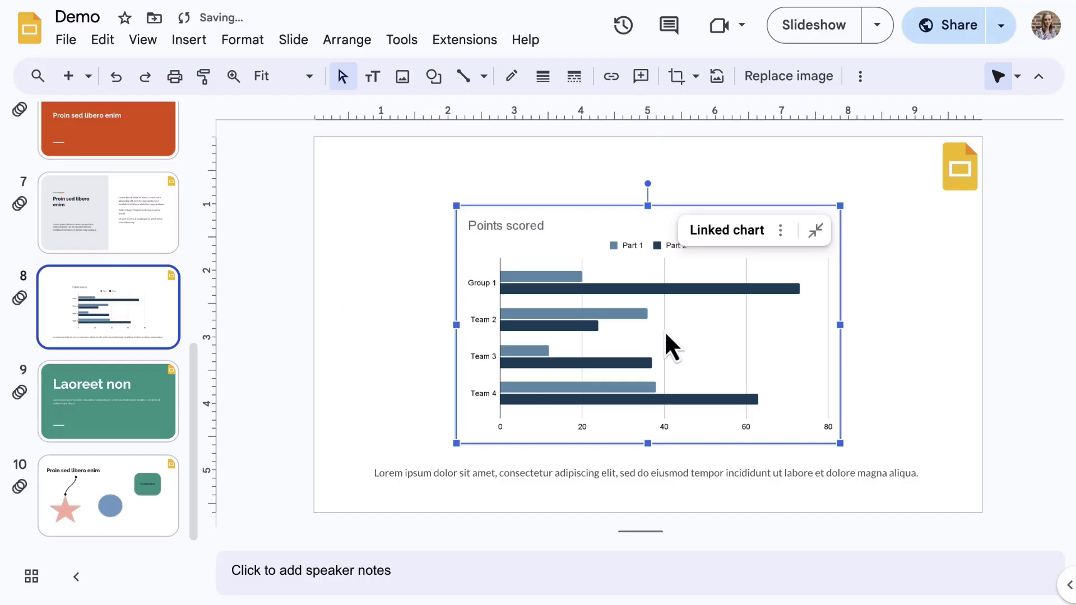
click(860, 76)
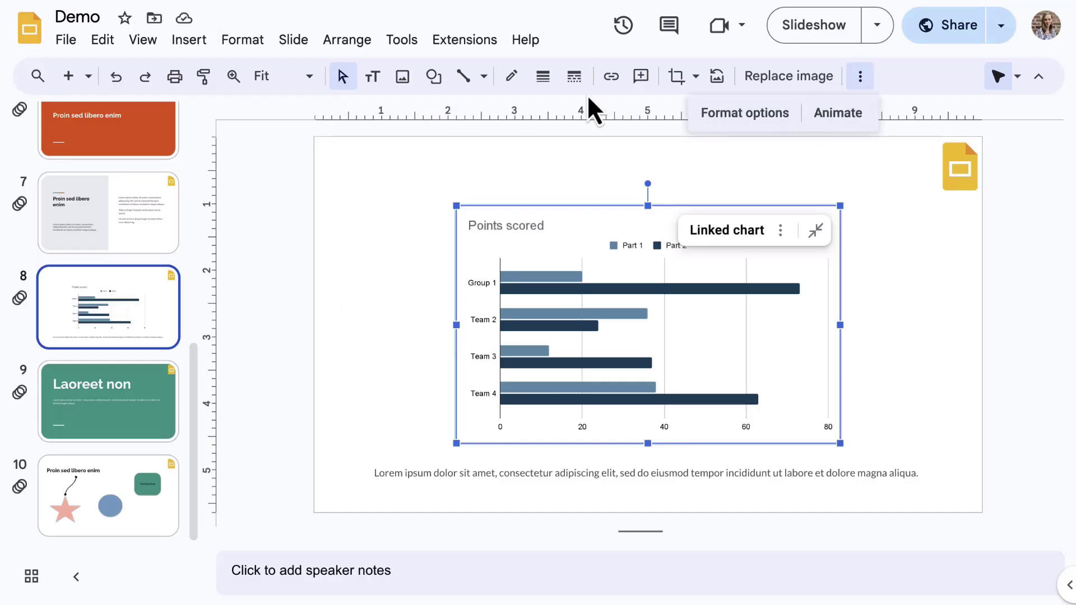
click(542, 77)
Give the linked bar chart a 4px red border
click(574, 199)
click(519, 84)
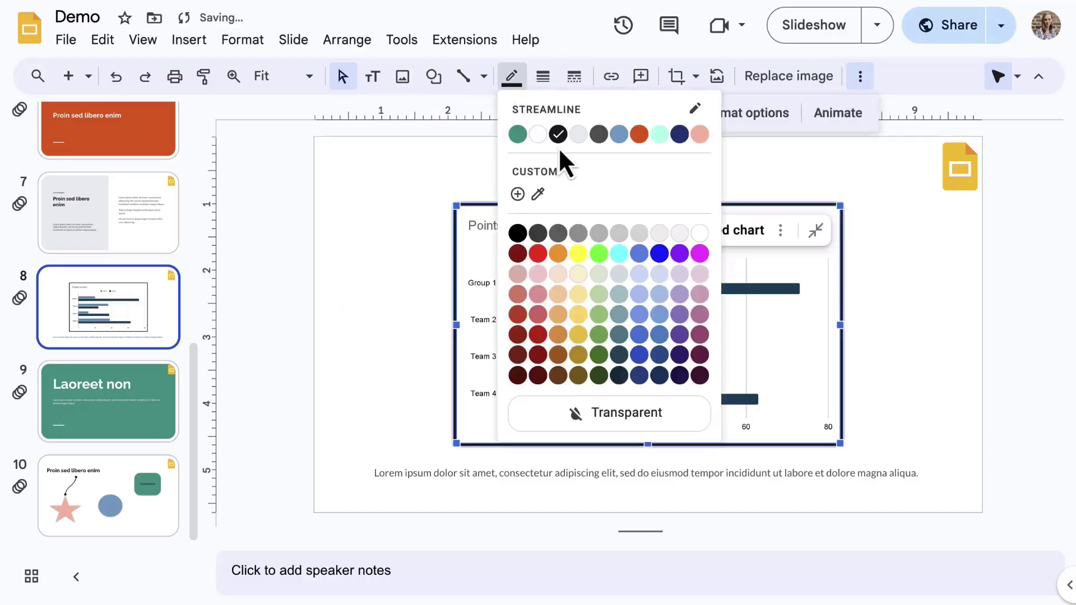
click(642, 135)
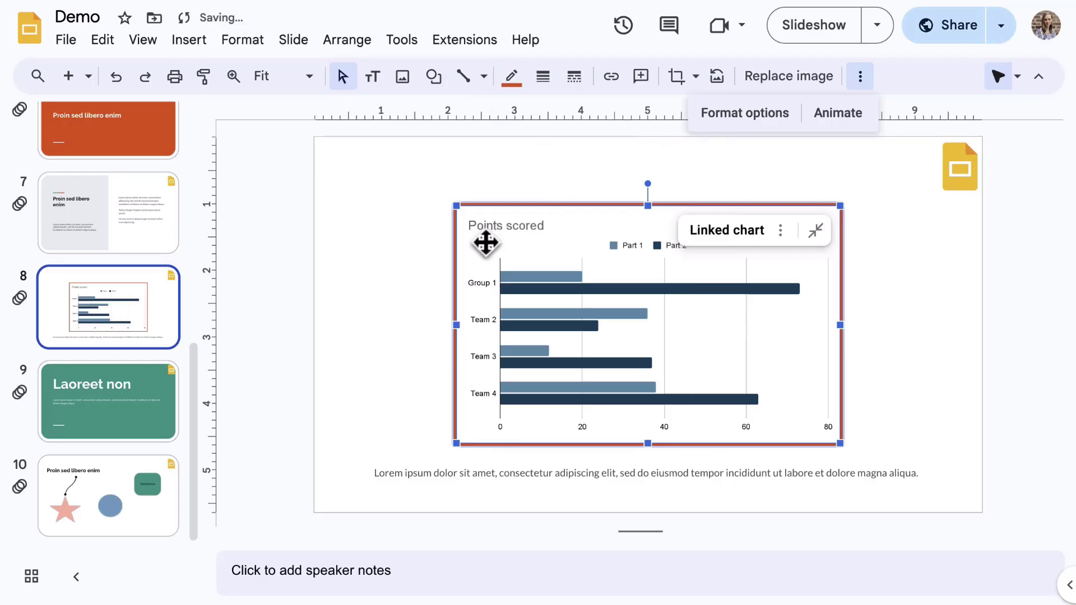
Turn on a drop shadow for the chart in Format options, then bring up its linked-chart options
click(743, 113)
click(1041, 362)
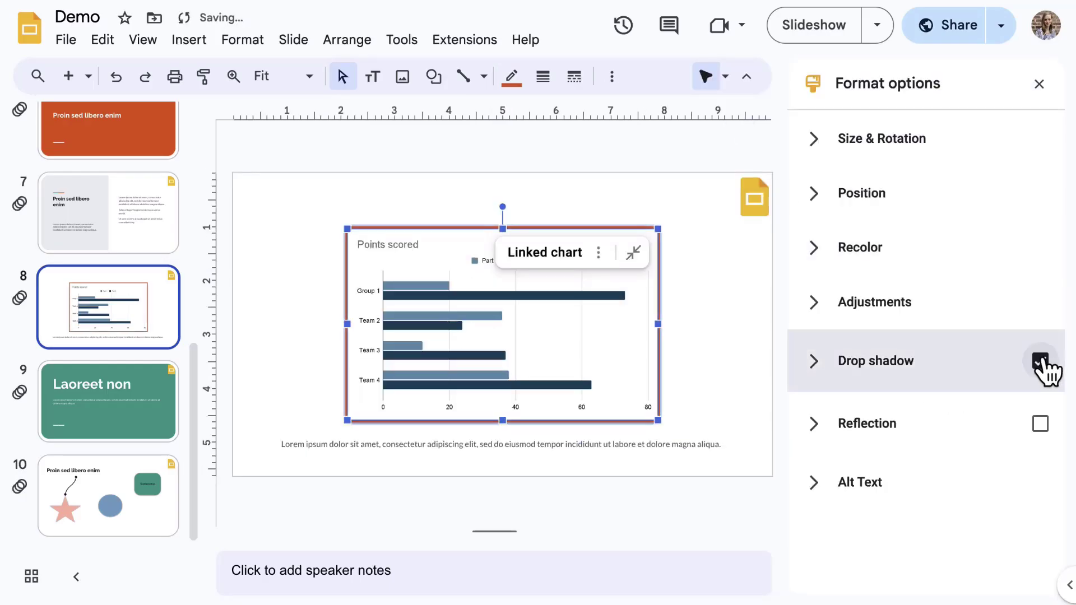
click(1039, 85)
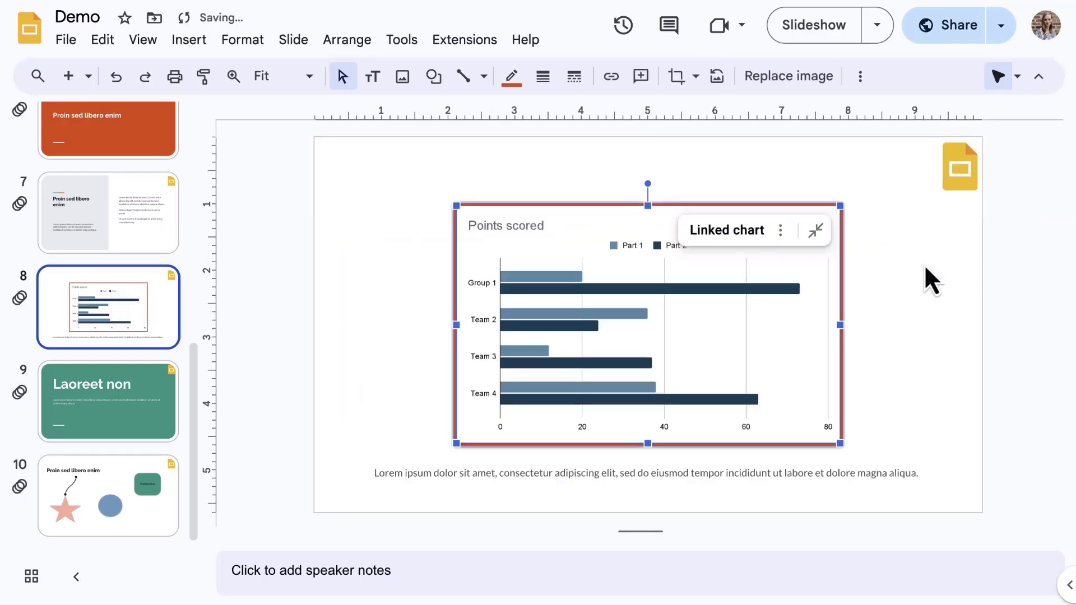
click(781, 230)
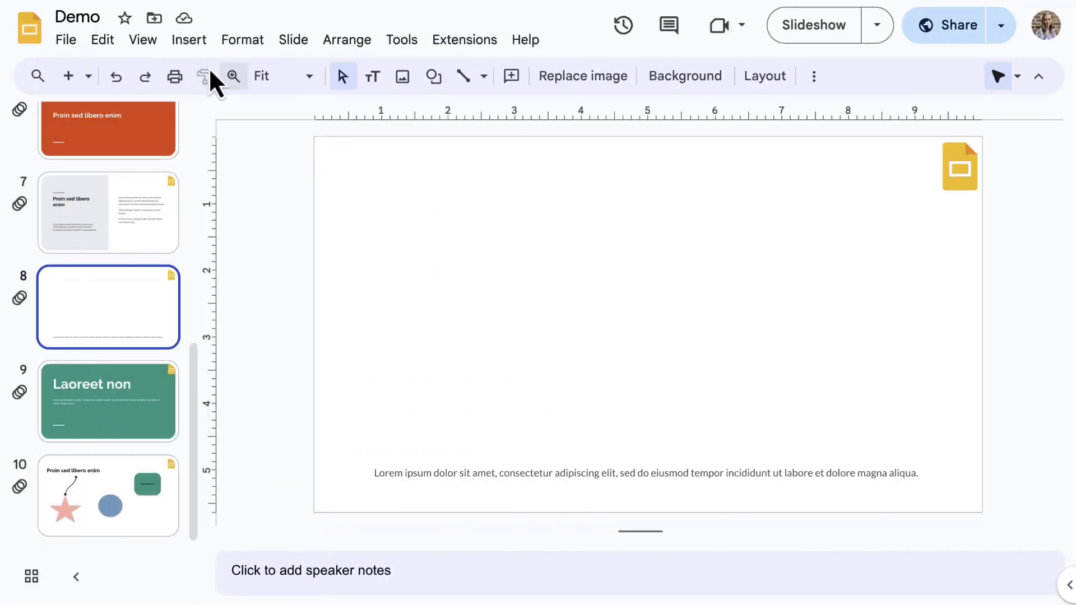
Browse the Relationship diagram templates and set them to 4 areas in teal
click(195, 44)
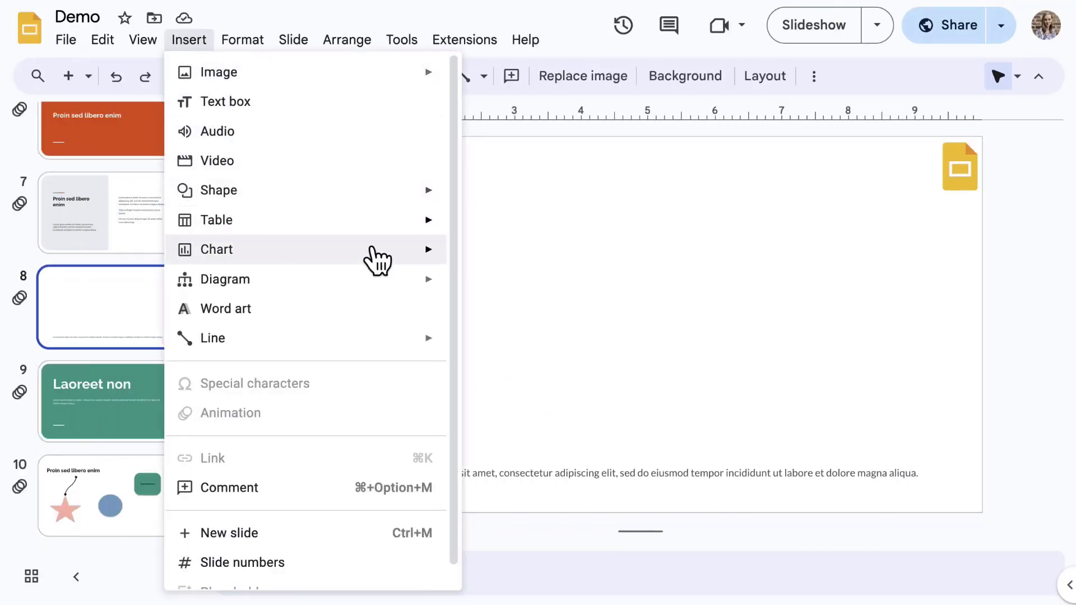
mouse_move(413, 288)
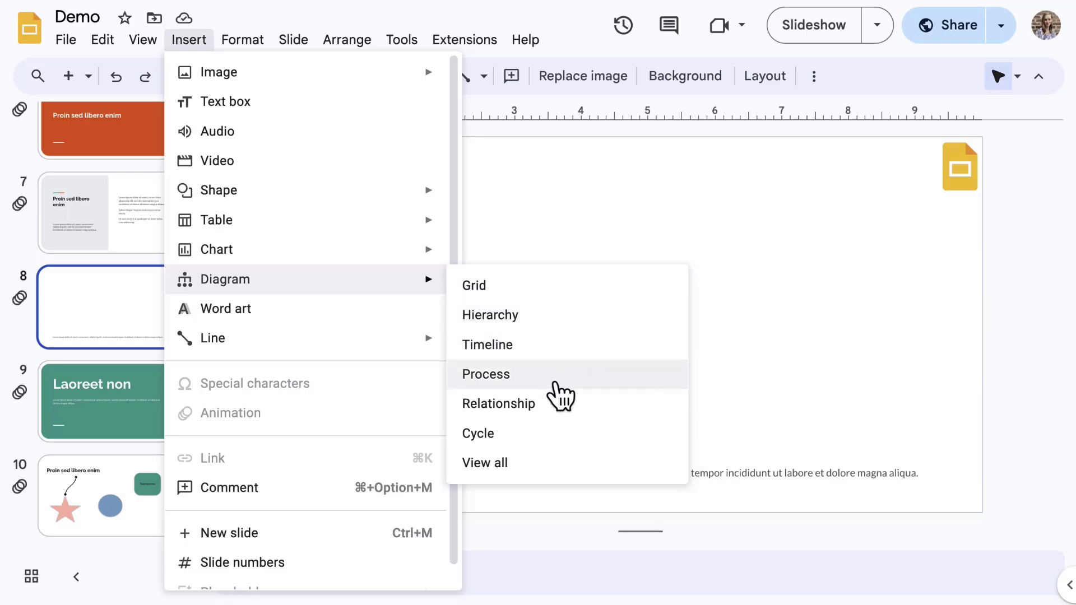
click(558, 401)
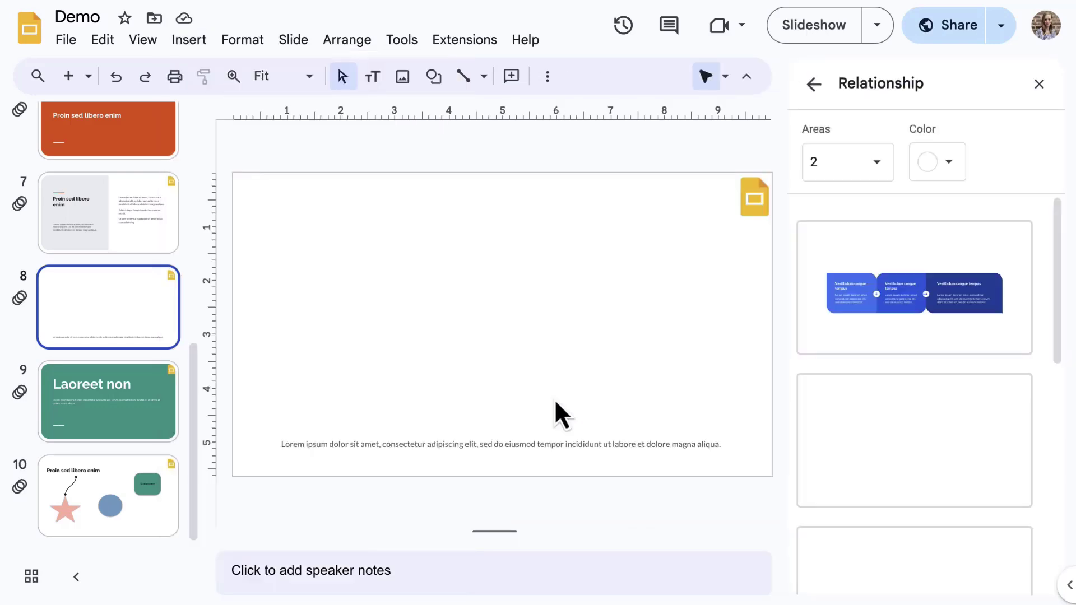
click(880, 169)
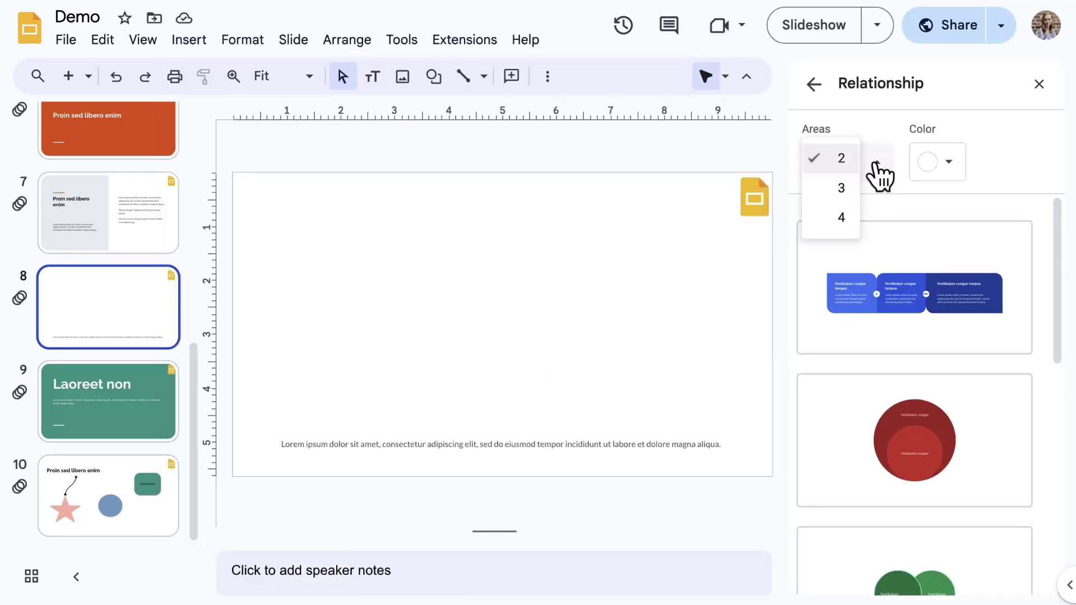
click(848, 223)
scroll(841, 300, down, 3)
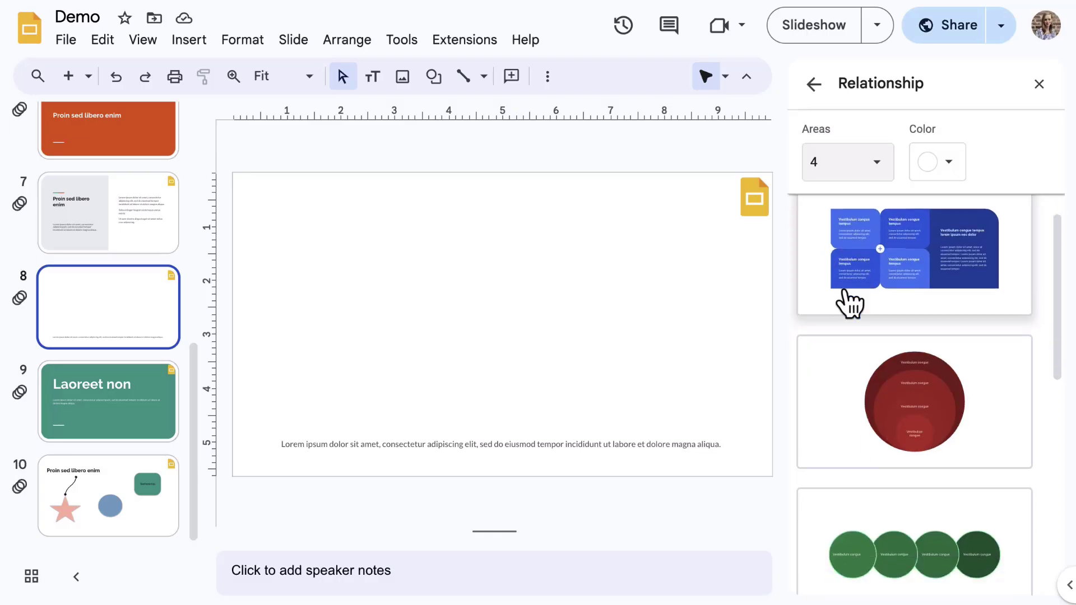
click(952, 168)
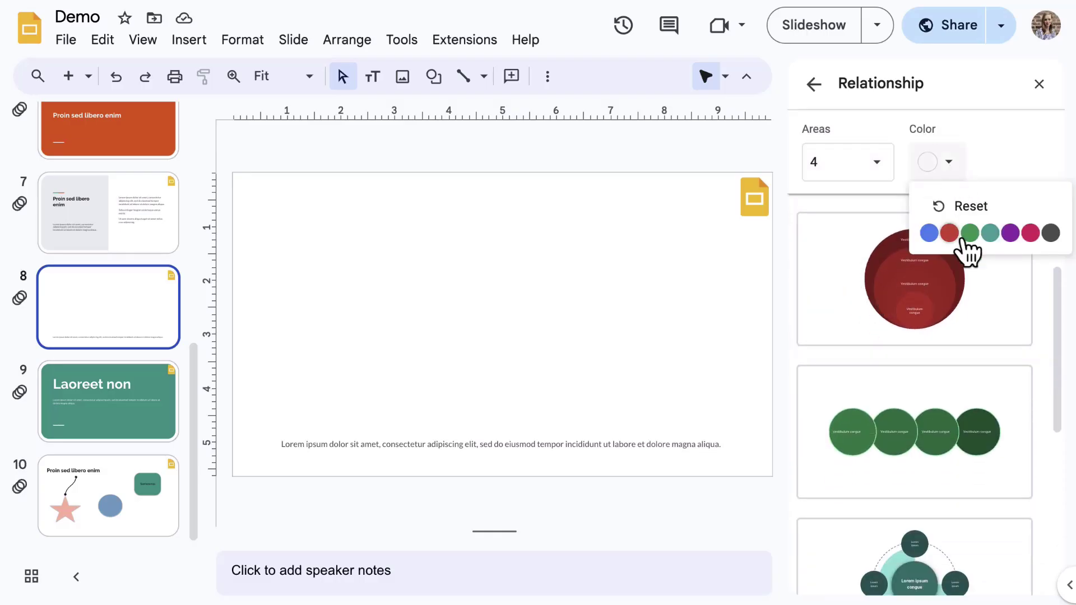
click(990, 234)
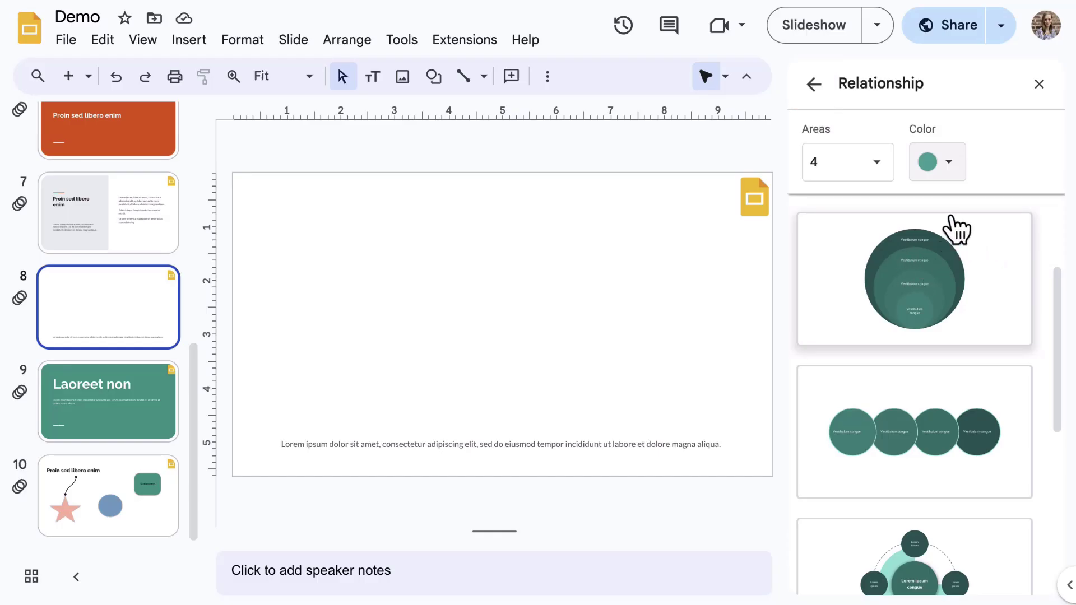
Insert the teal concentric-circles diagram and relabel its outer circle 'Example'
click(956, 247)
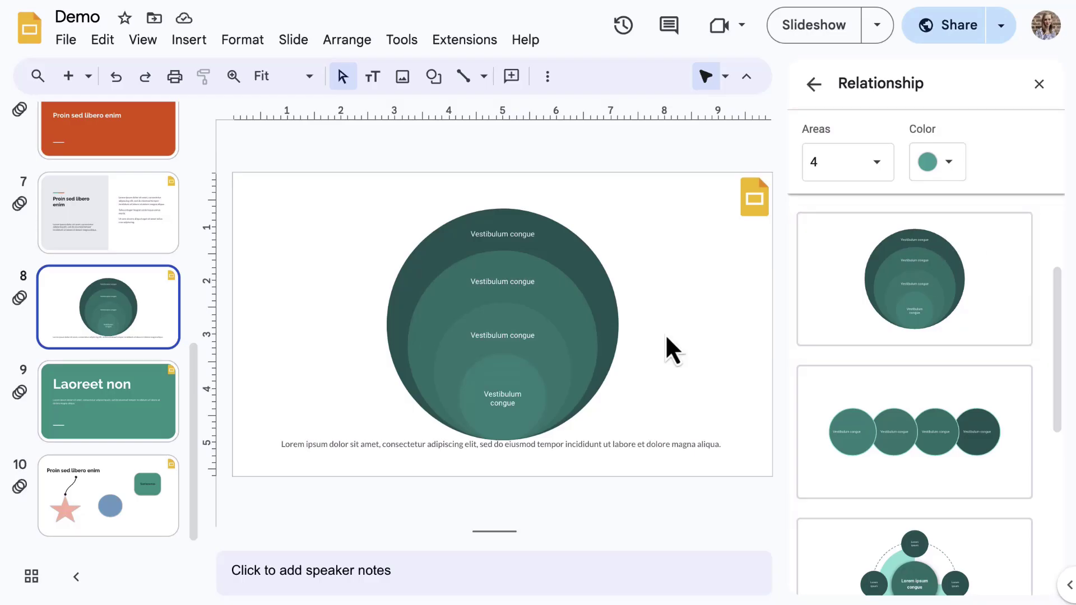
double_click(510, 235)
click(510, 234)
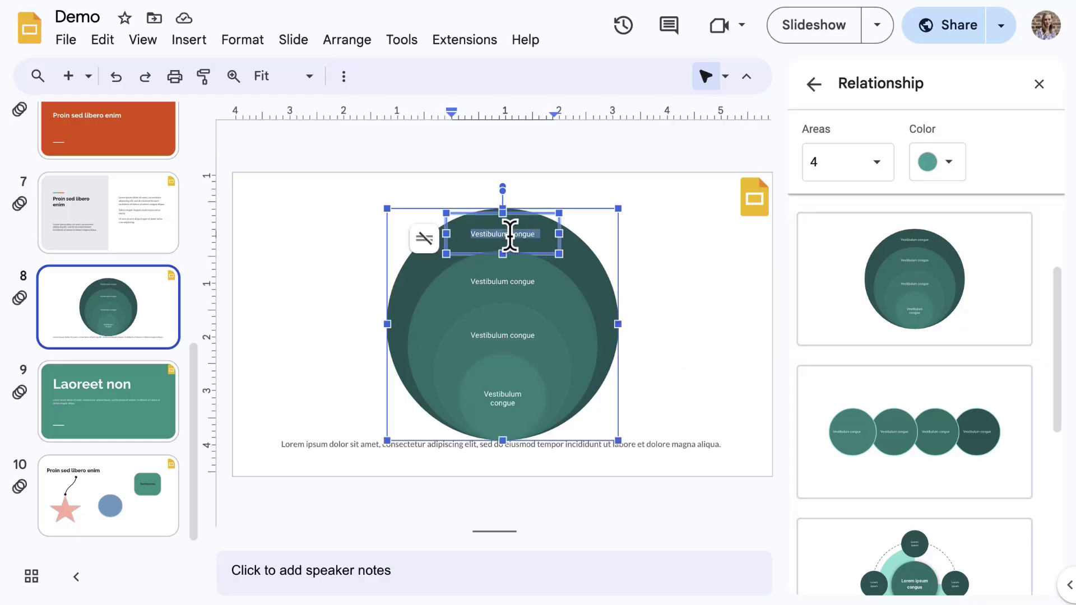
text(Example)
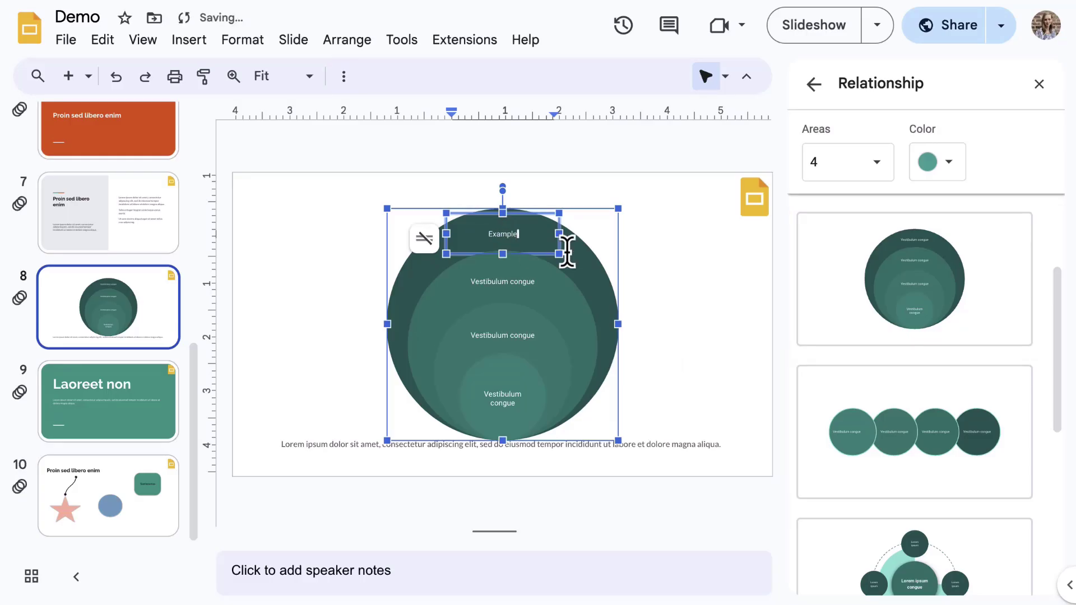
click(665, 329)
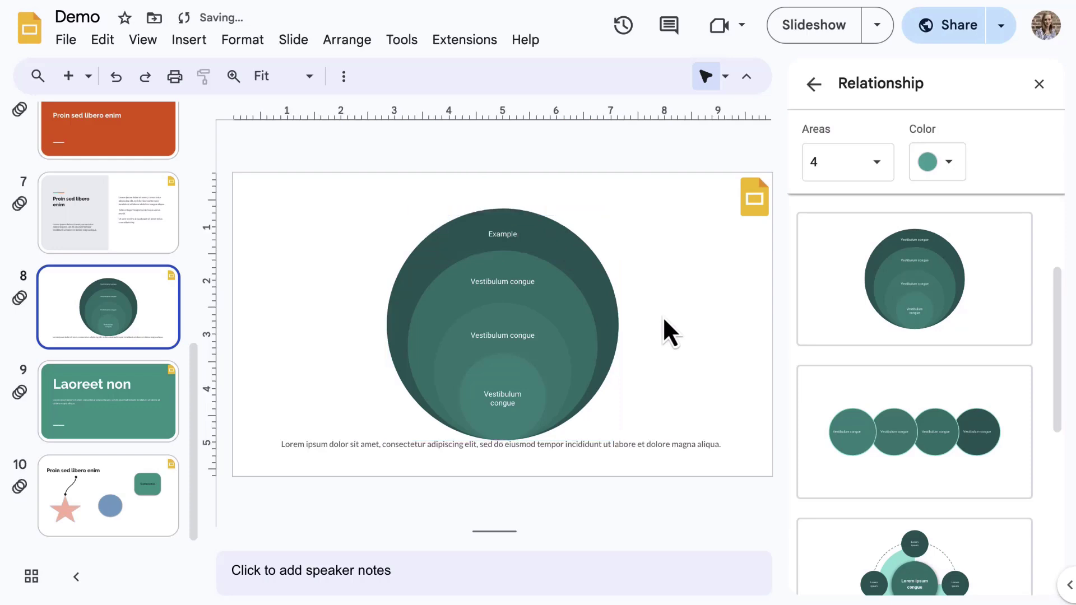
Select the whole circle diagram and squash it into a smaller oval near the slide centre
drag(576, 248, 689, 223)
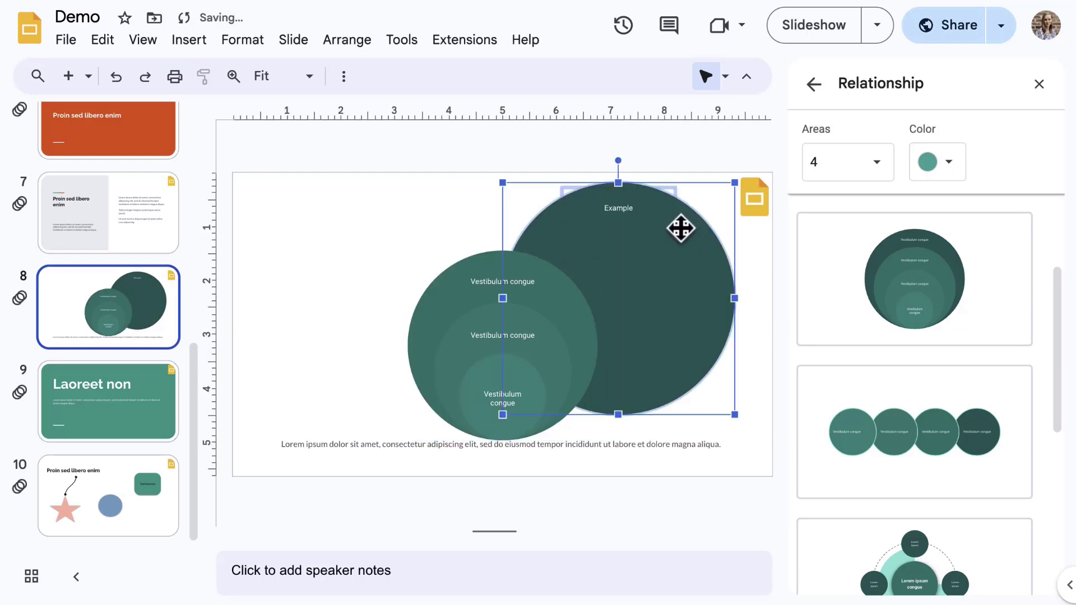
key(ctrl+z)
drag(326, 200, 617, 361)
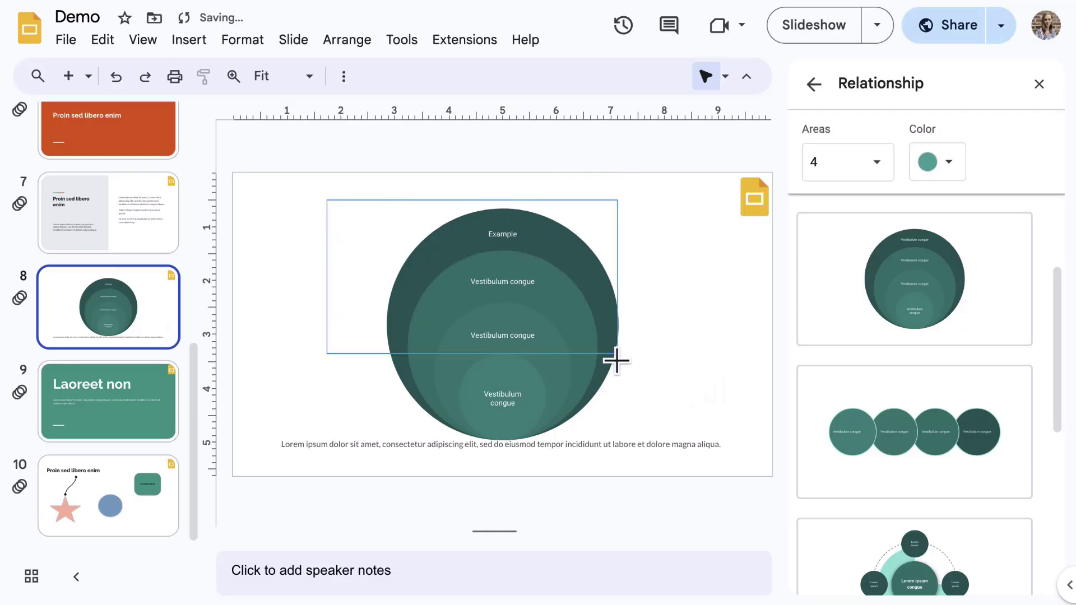
drag(617, 361, 630, 400)
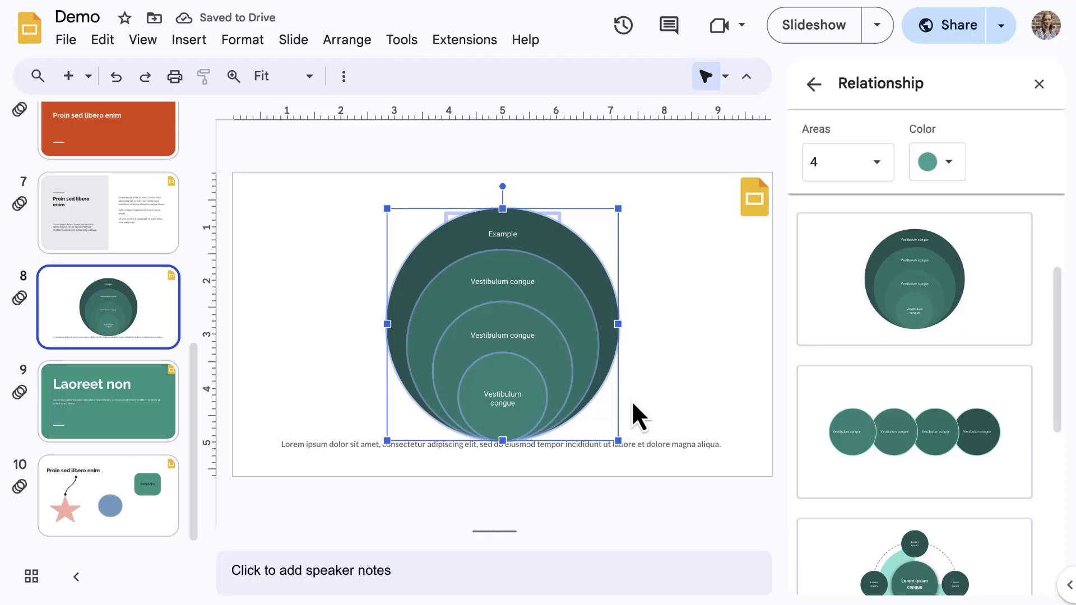
drag(549, 358, 431, 335)
drag(504, 420, 448, 388)
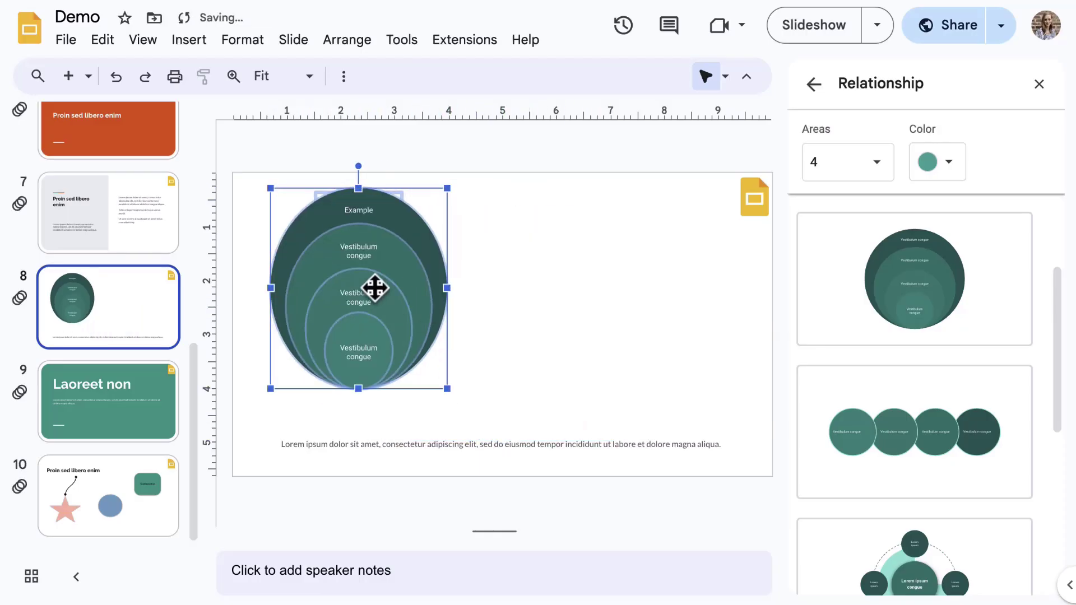
drag(272, 388, 276, 337)
drag(334, 247, 471, 287)
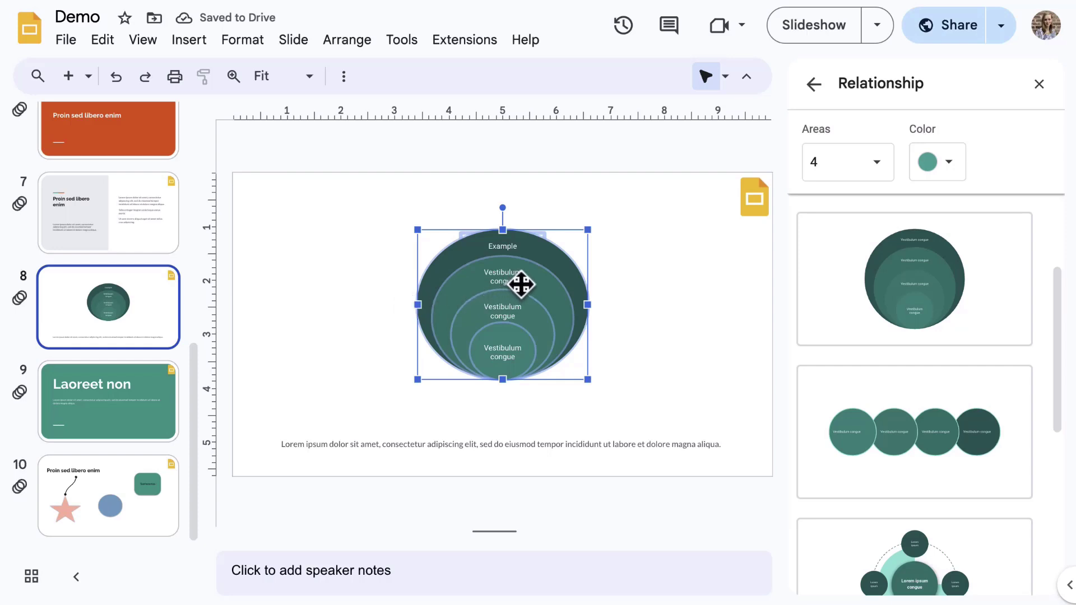
Group the diagram's circles and nudge the grouped diagram into position
right_click(520, 285)
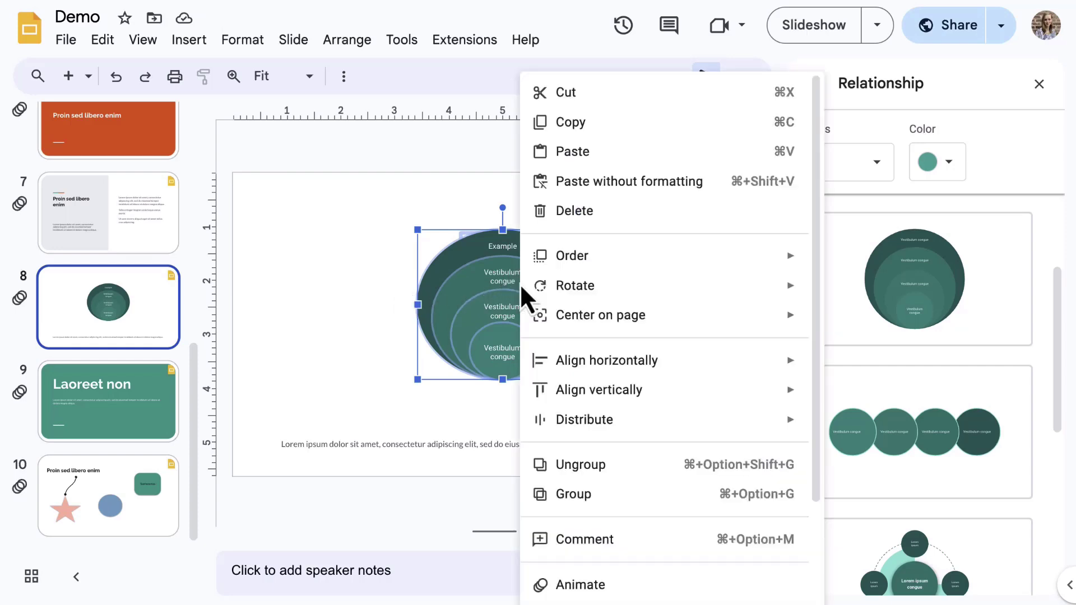
click(610, 499)
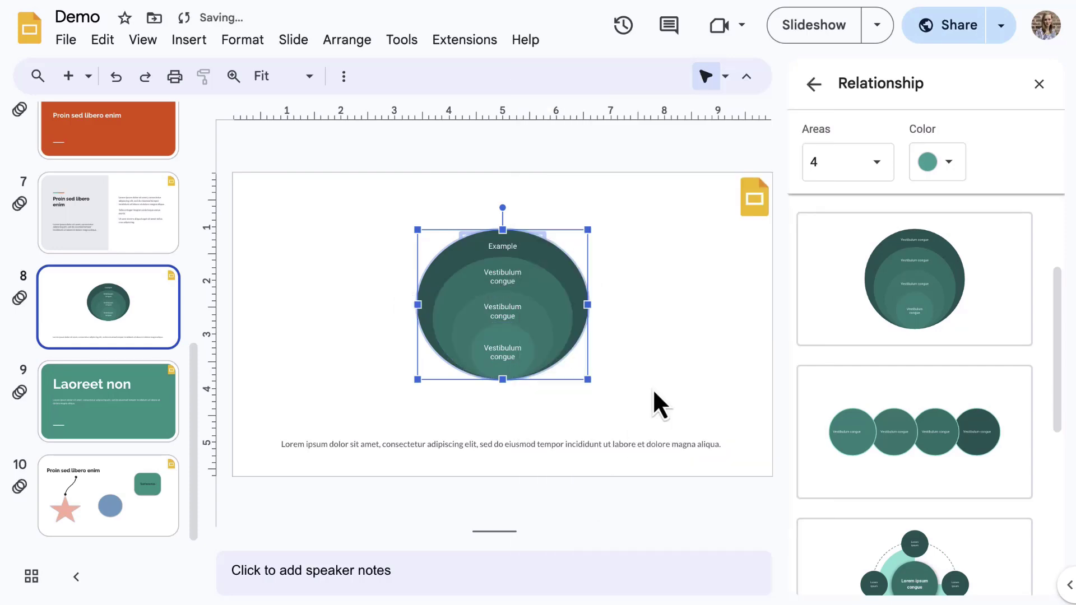
click(652, 387)
drag(524, 337, 546, 302)
click(666, 352)
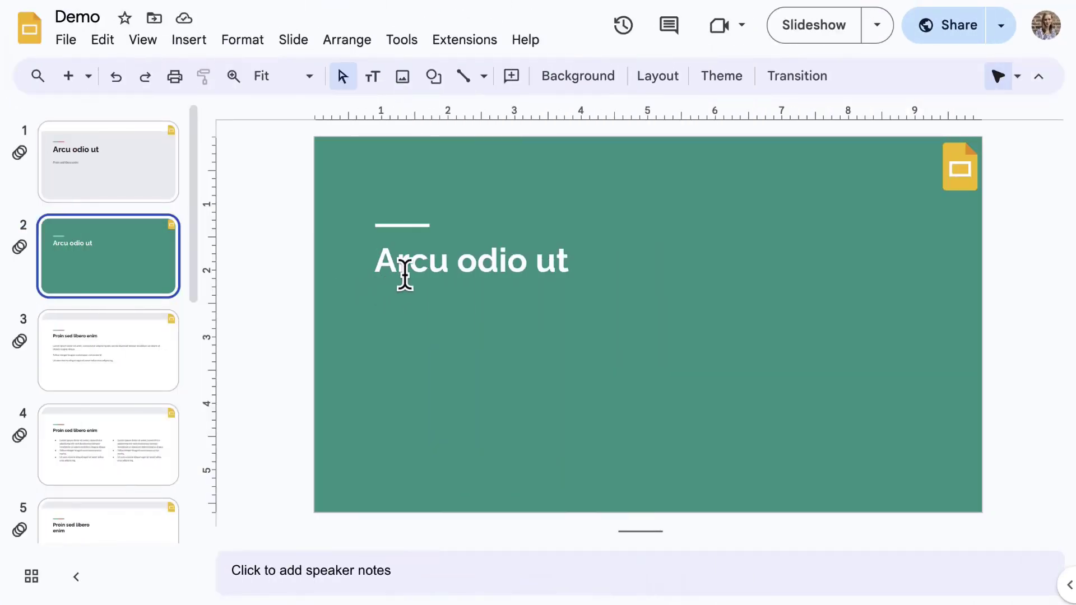
Insert word art reading 'Word Art' on the first line and 'Example' on the second
click(183, 46)
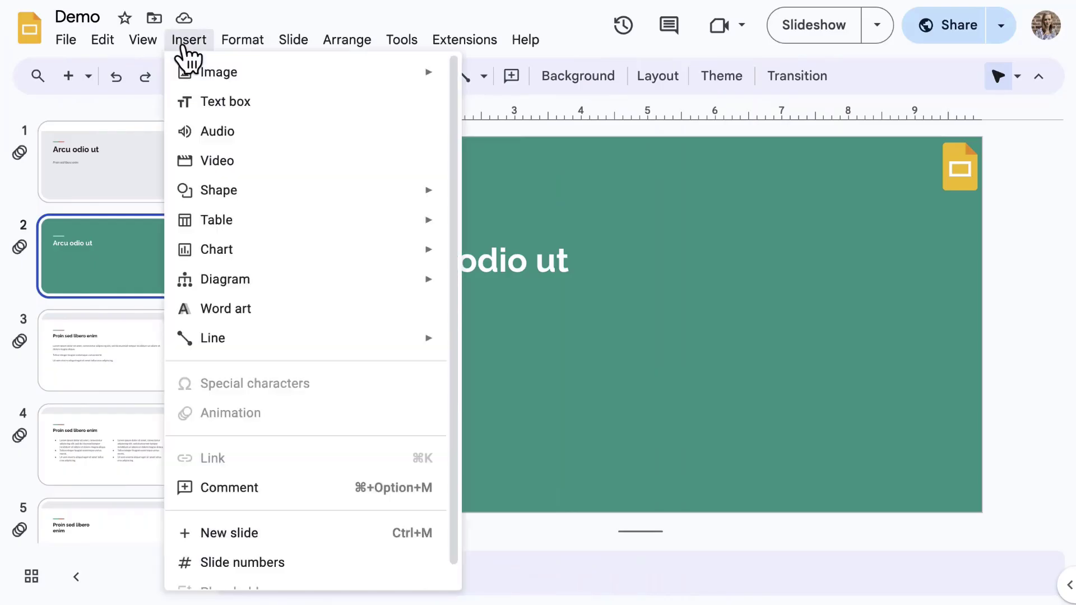
click(262, 308)
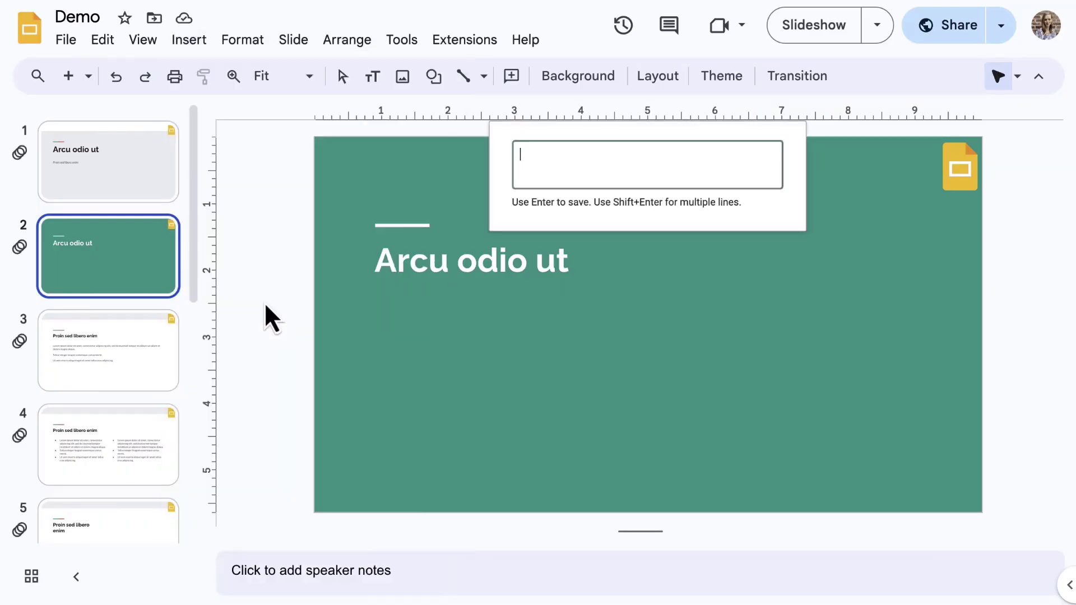
text(Word )
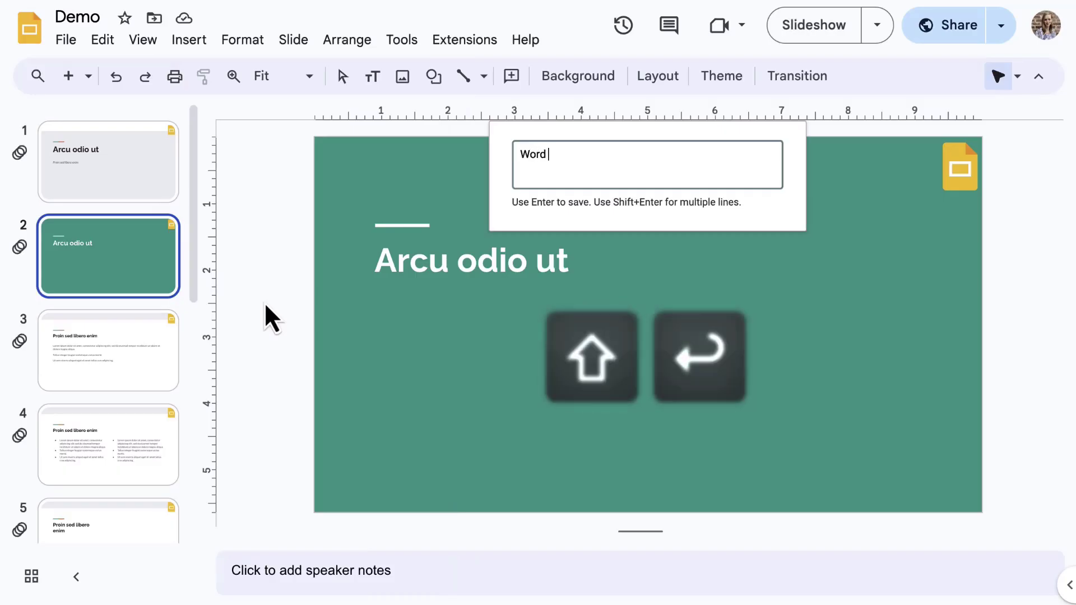
text(Art)
key(shift+Return)
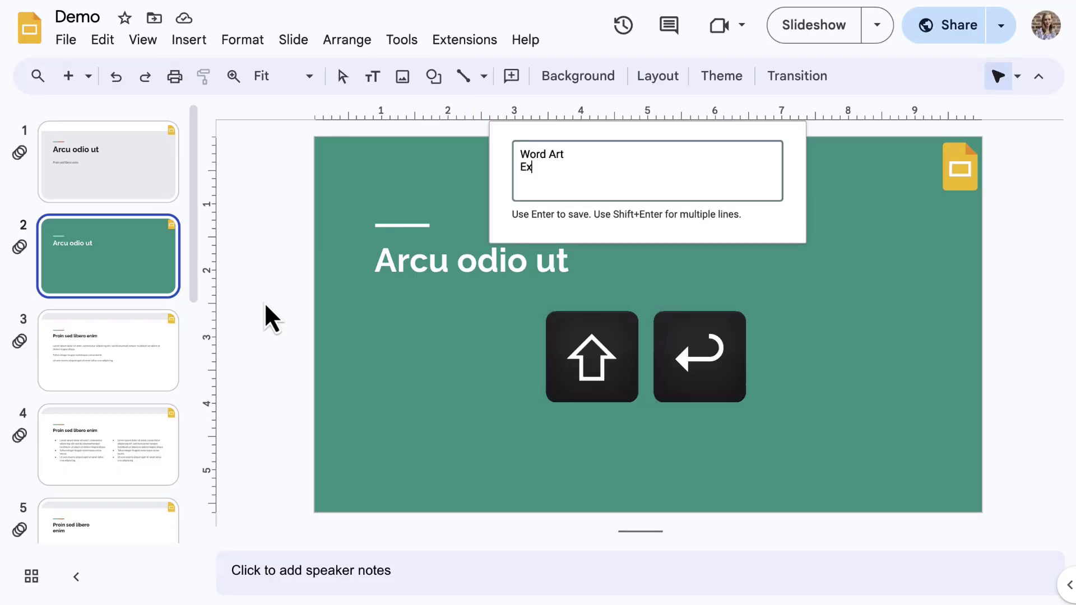
text(Example)
key(Return)
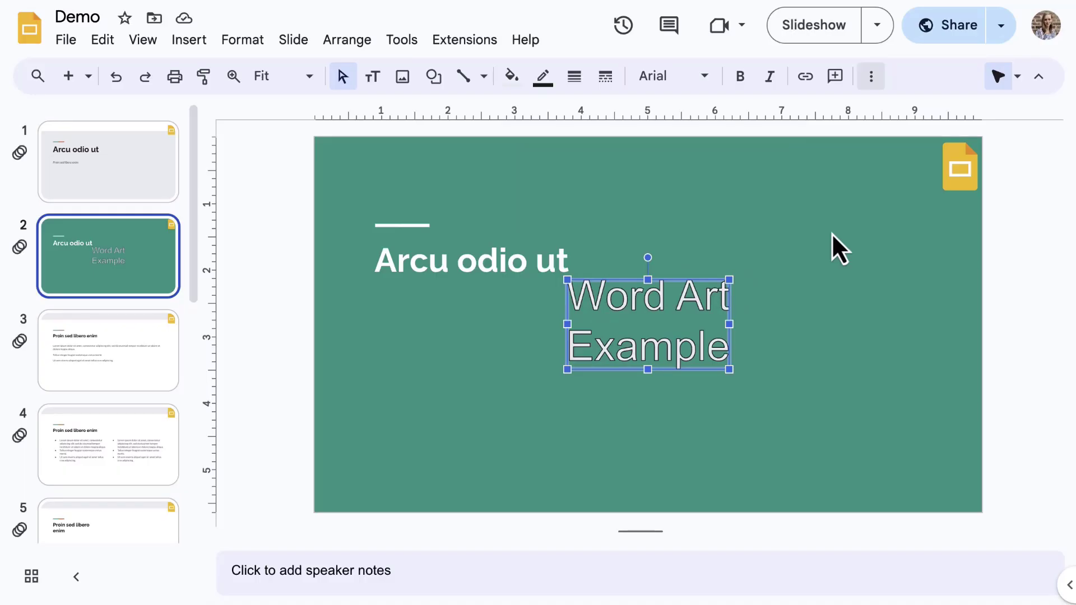
Set the word art font to Impact
click(701, 78)
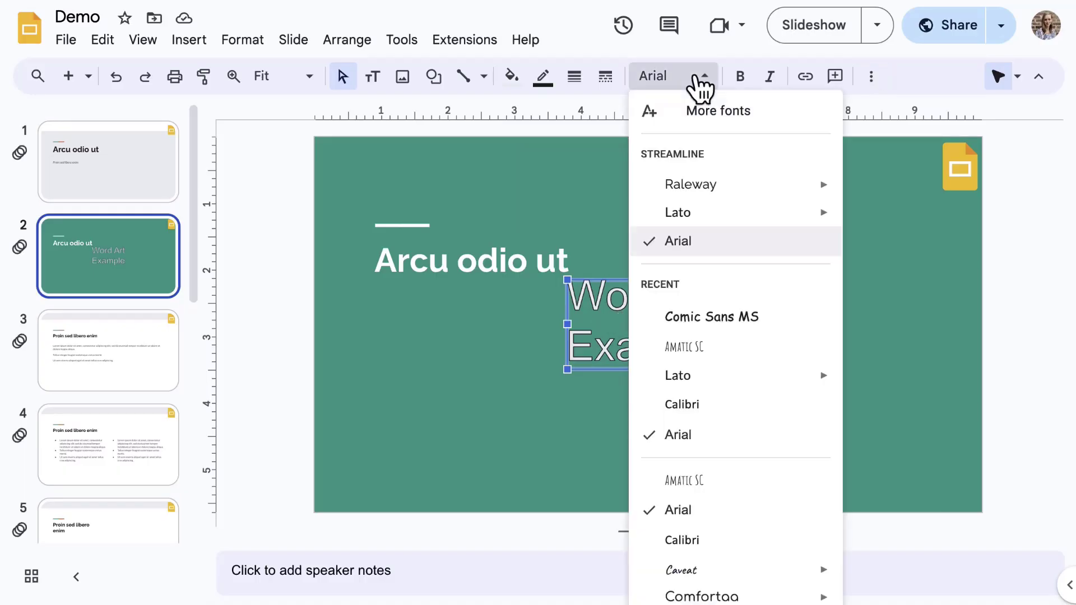
scroll(725, 513, down, 5)
mouse_move(726, 513)
scroll(704, 526, up, 2)
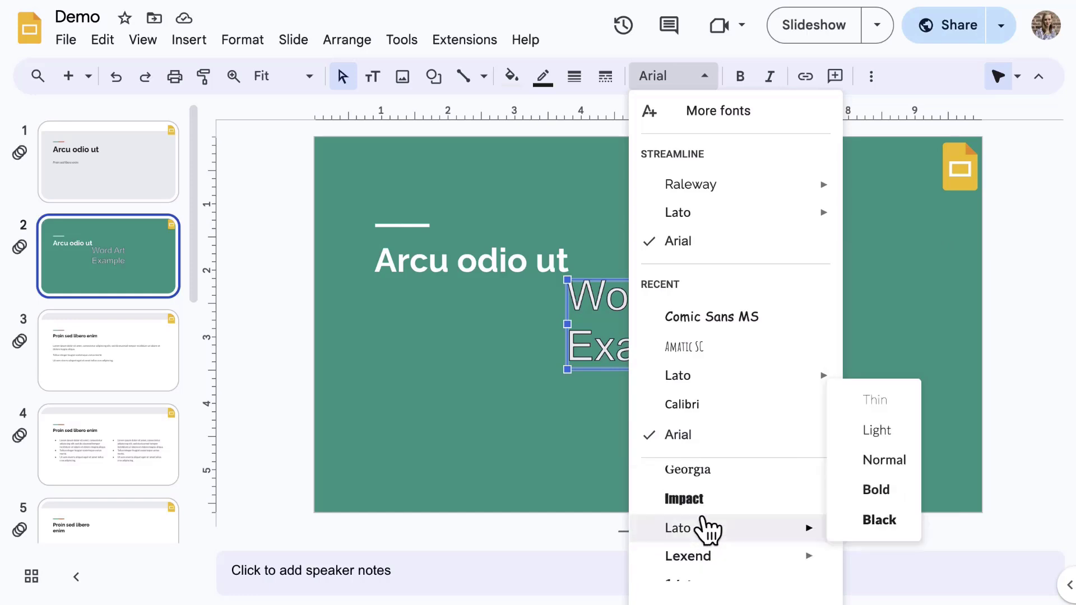
scroll(706, 514, down, 1)
scroll(707, 504, up, 1)
click(708, 497)
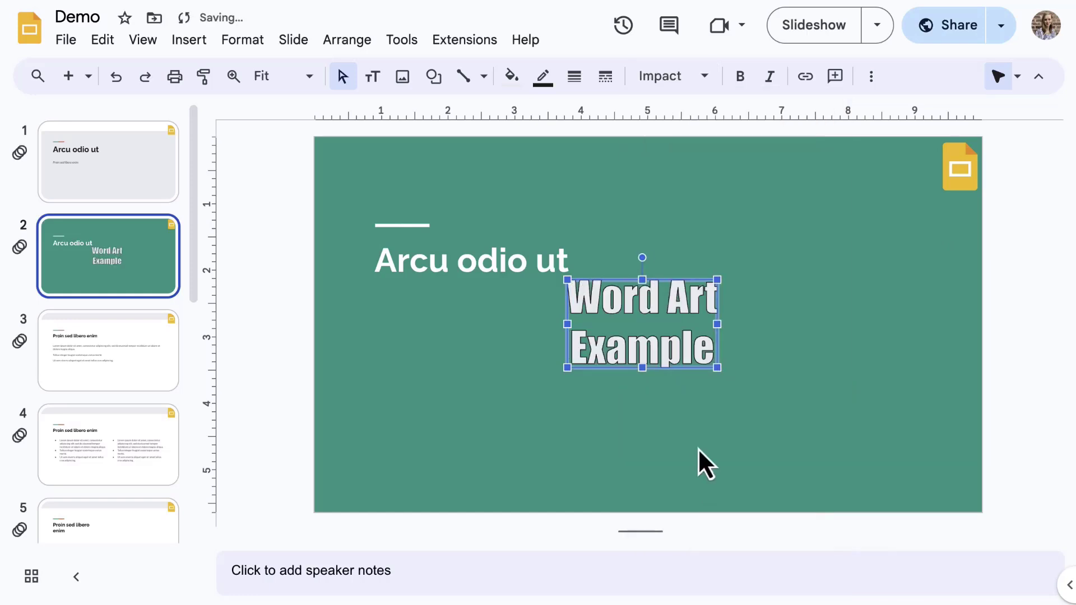
Fill the word art pink with a navy outline, then enlarge it toward the right side
click(511, 77)
click(701, 168)
click(543, 77)
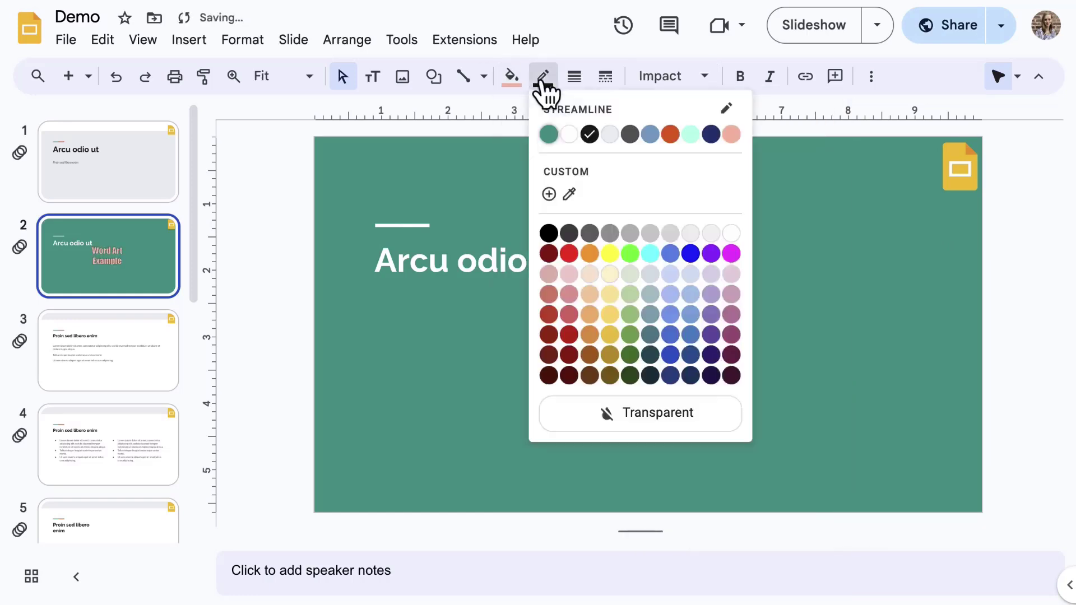
click(711, 134)
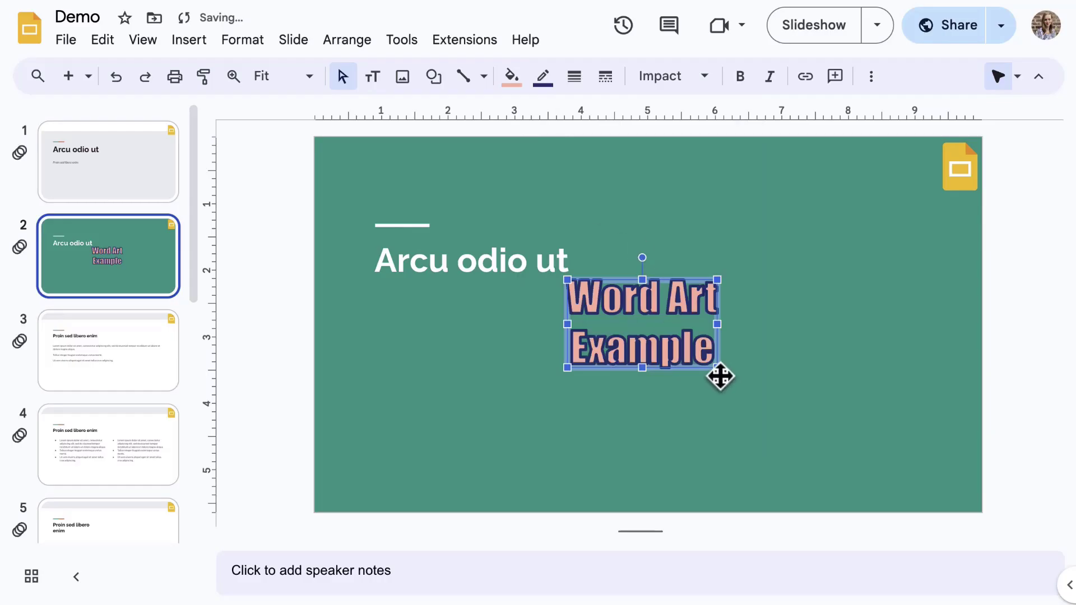
drag(717, 368, 920, 474)
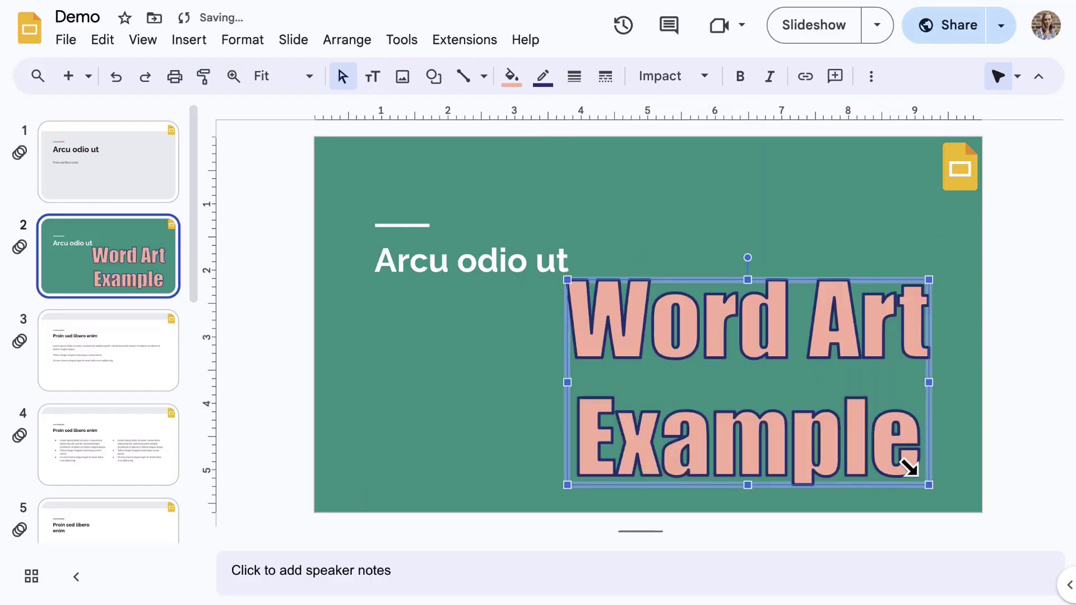
mouse_move(835, 392)
mouse_down()
mouse_move(858, 385)
mouse_move(842, 387)
mouse_up()
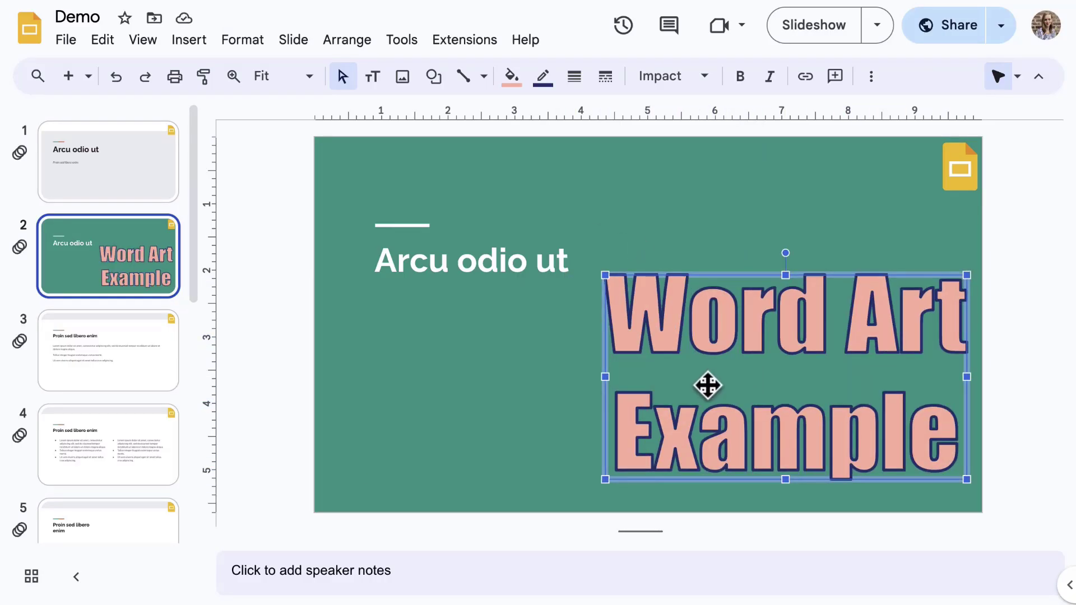
Add a drop shadow to the word art through its Format options
click(871, 76)
click(790, 115)
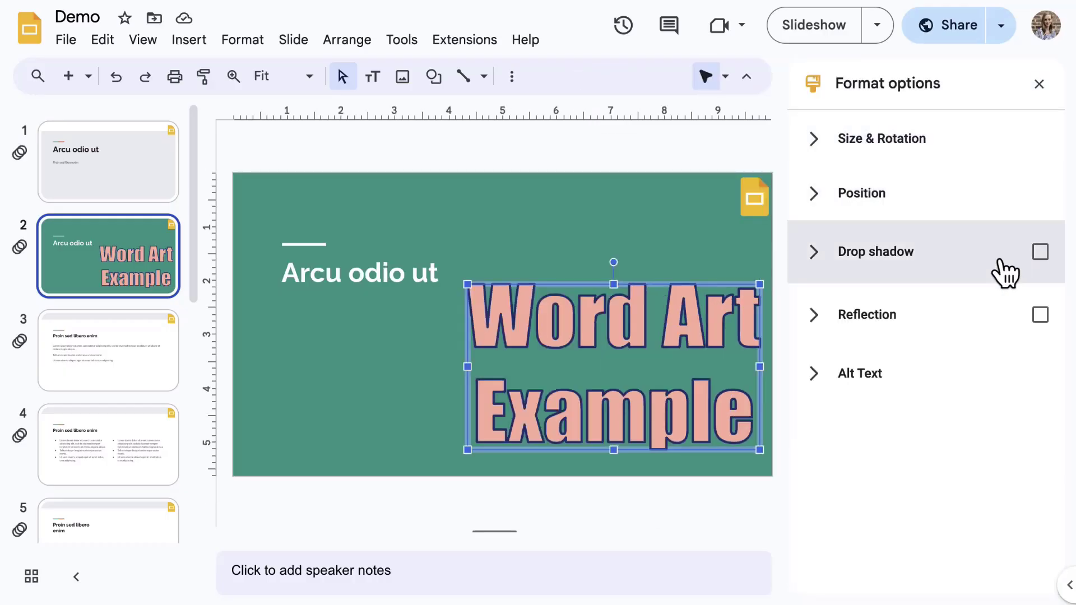
click(1040, 255)
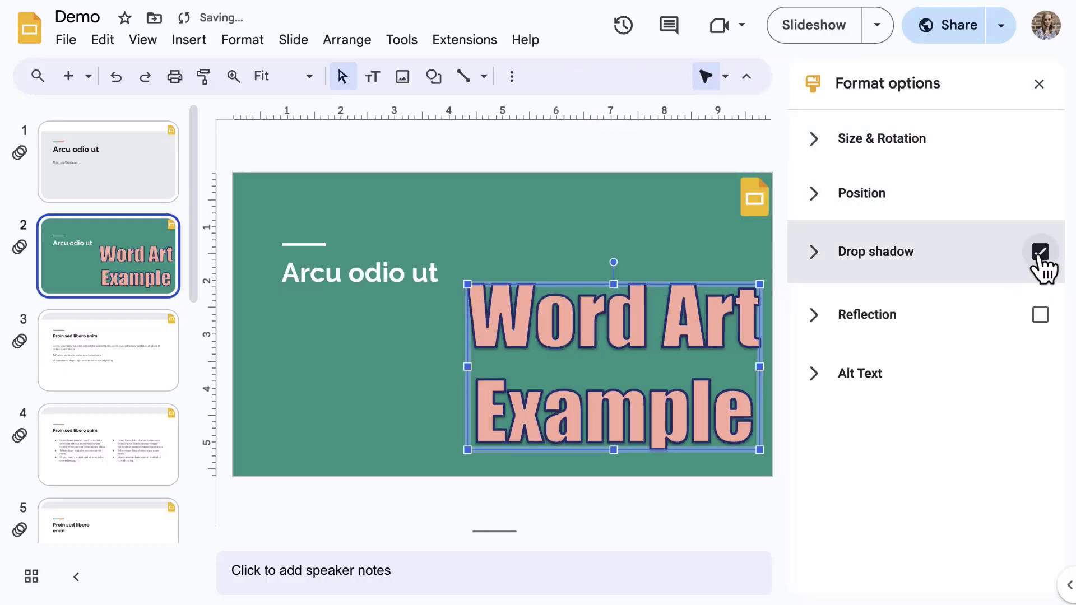
click(1039, 84)
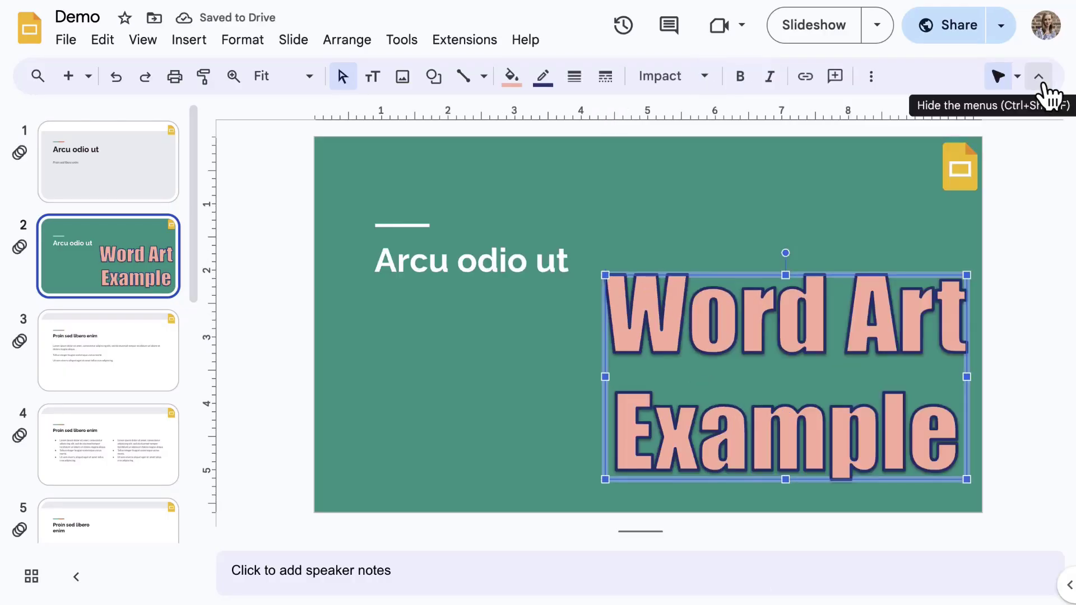
Replace 'Word Art' with 'New' so the word art reads 'New Example'
double_click(782, 381)
drag(676, 446, 601, 454)
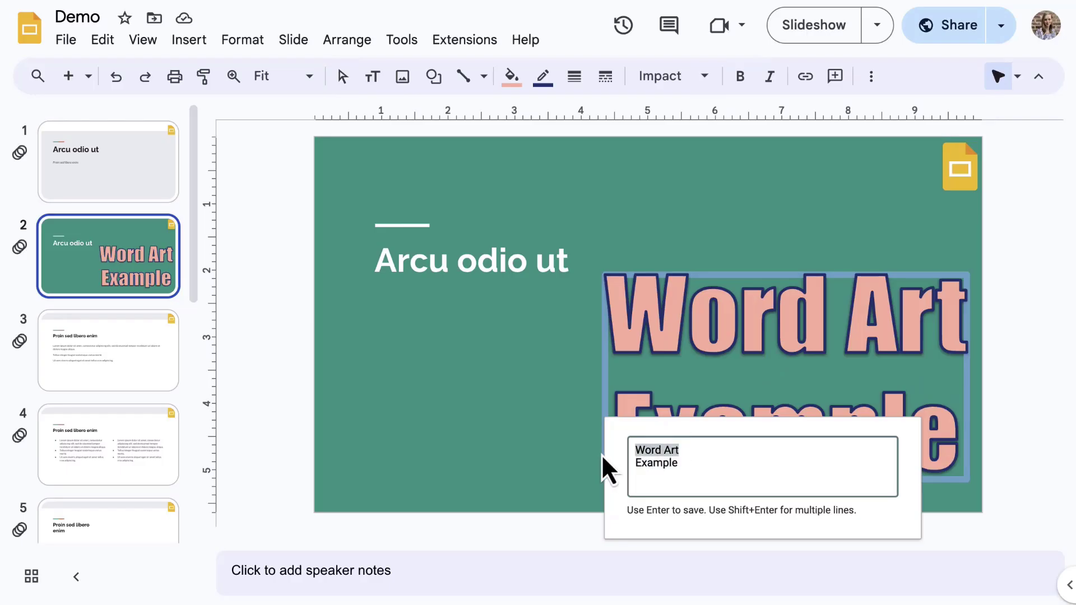
text(New)
key(Return)
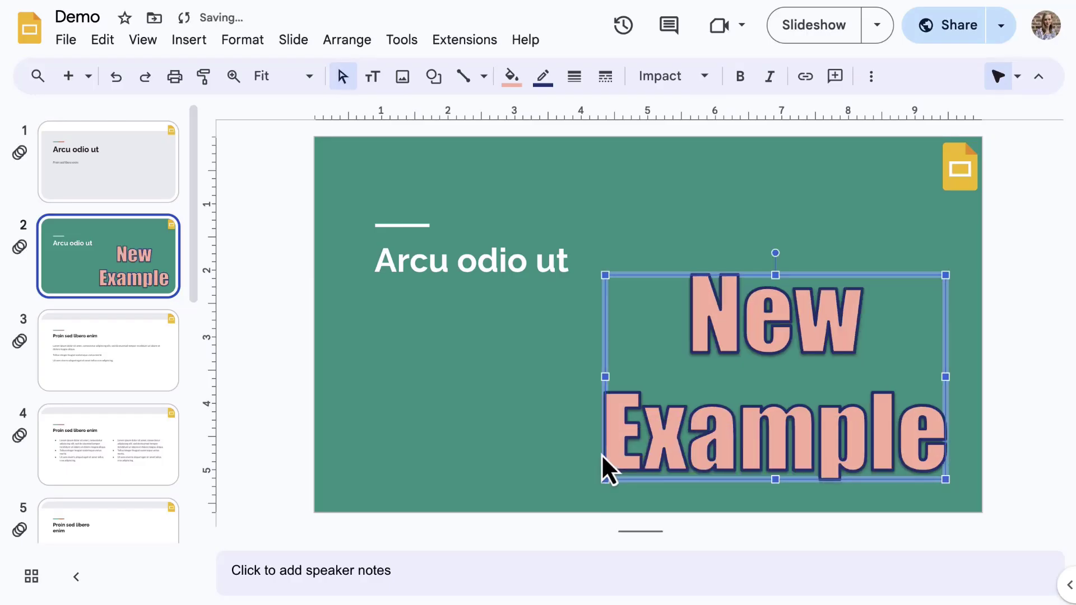